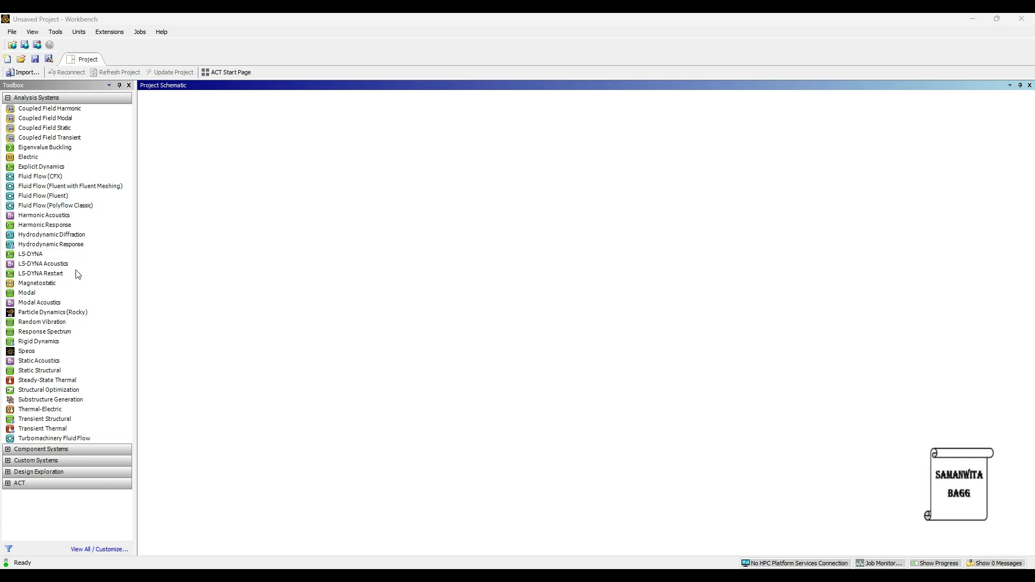
Create a Static Structural analysis system in the project schematic and open its Engineering Data.
left_click_drag(86, 372, 414, 248)
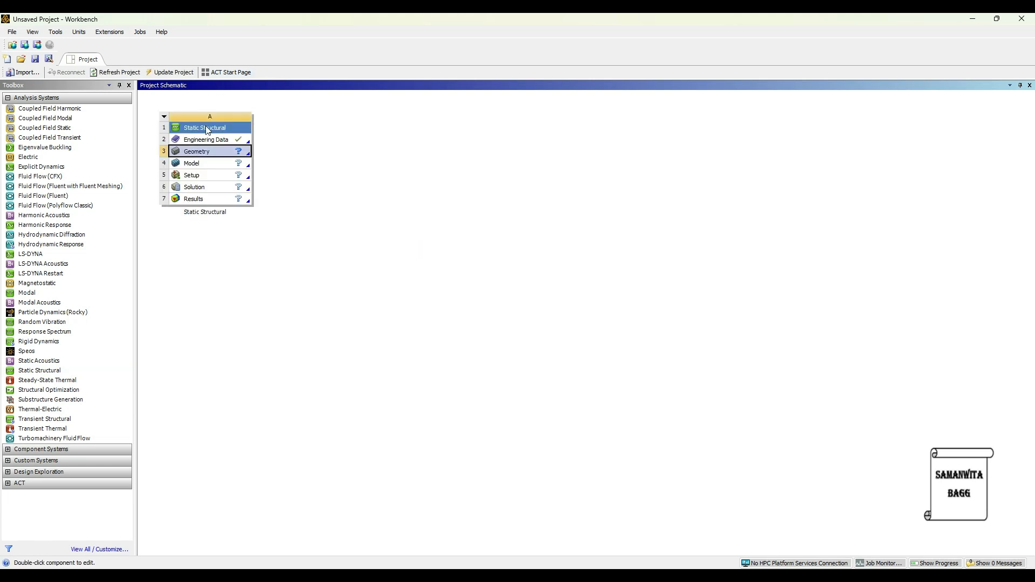
double_click(220, 141)
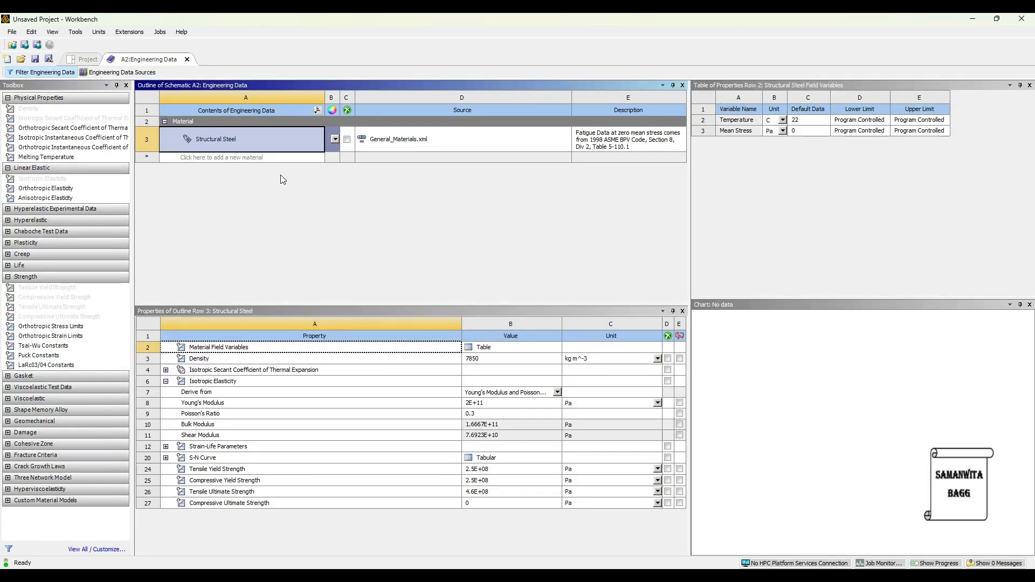
Add Stainless Steel from the General Materials data source to the analysis and return to the project's material list.
left_click(122, 71)
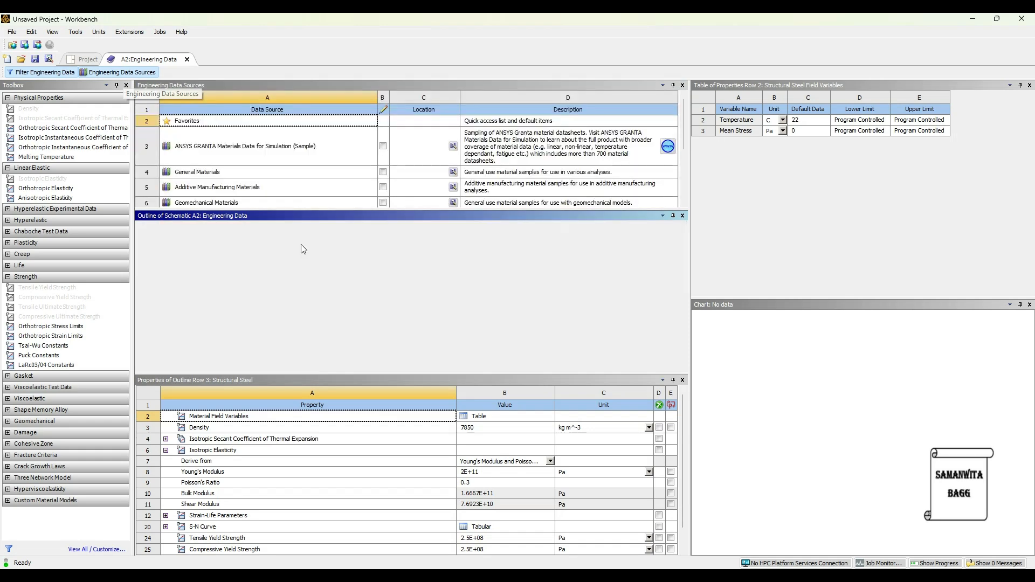
left_click(454, 172)
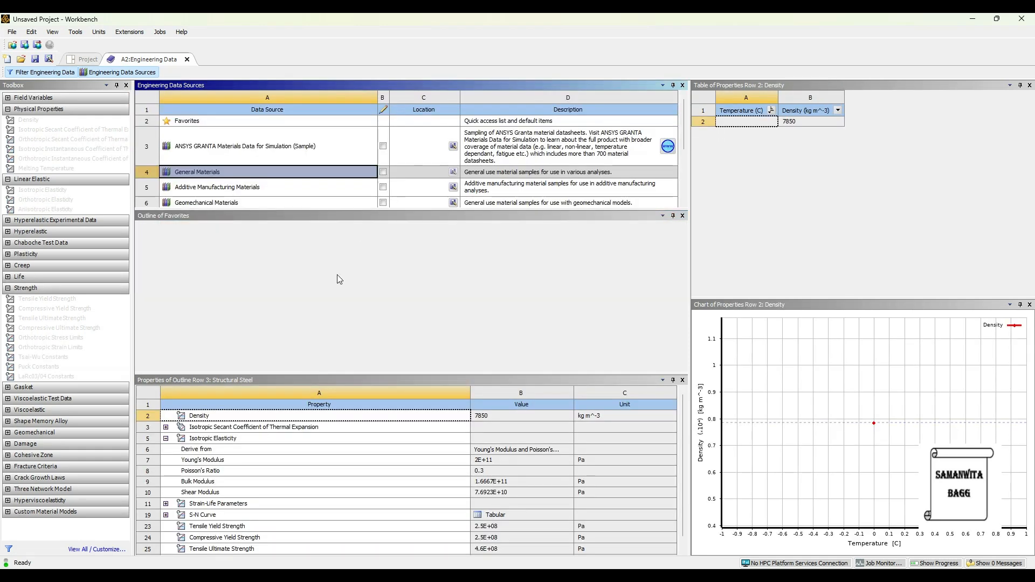
left_click(301, 350)
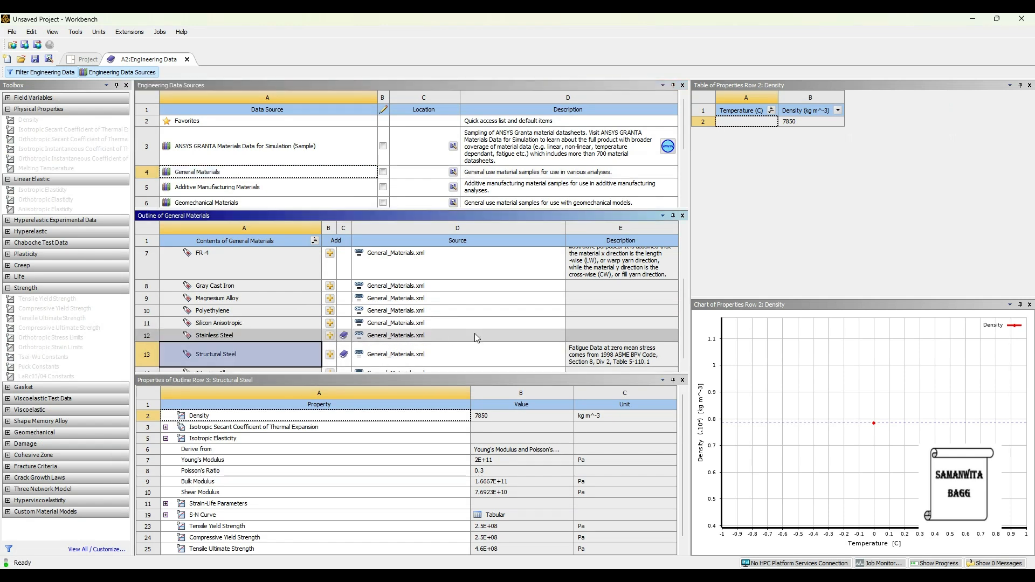
left_click(122, 73)
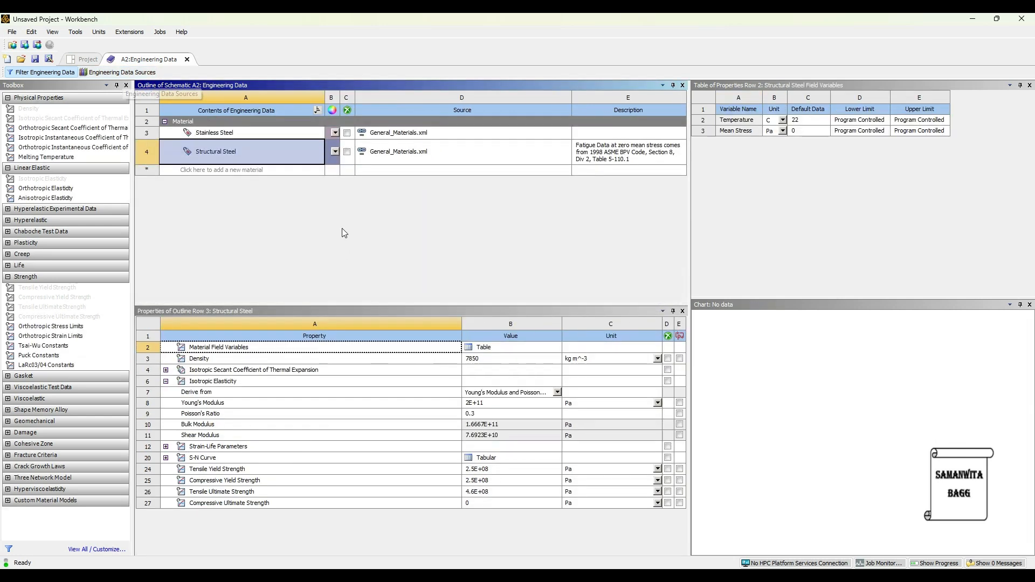
Create a new material named brass and give it a density of 8490 kg m^-3.
left_click(224, 170)
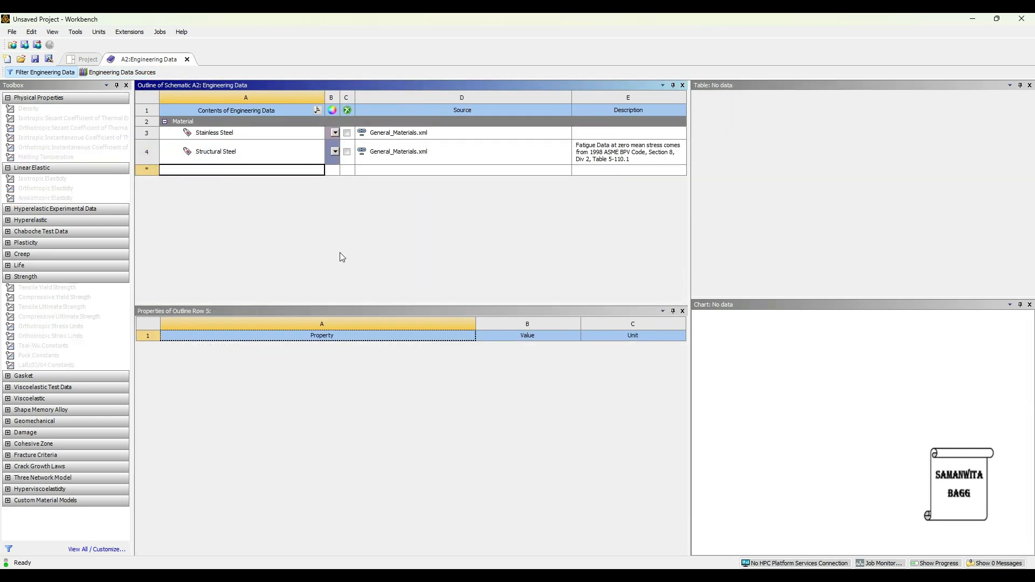
type("brass")
key("Return")
double_click(59, 110)
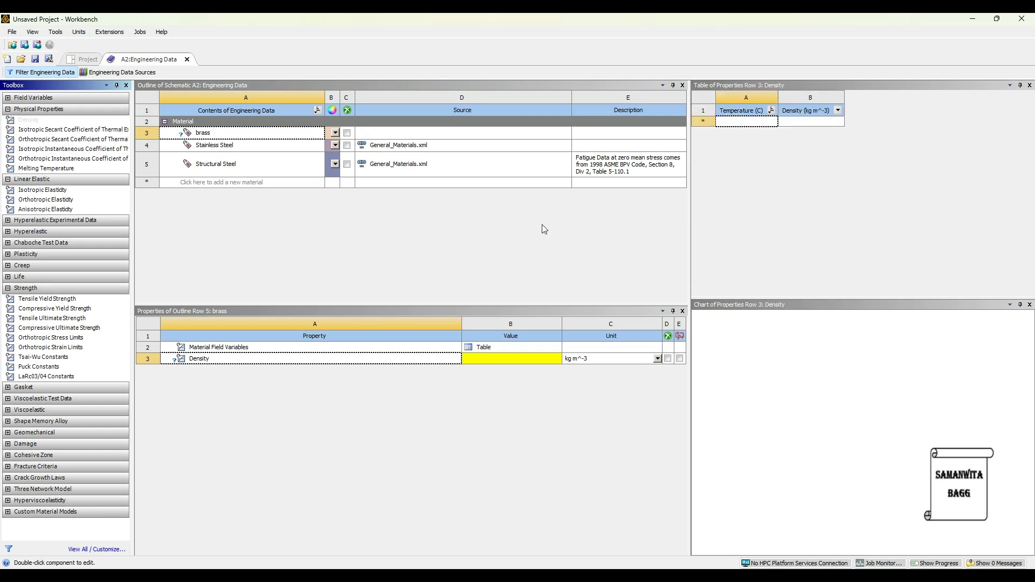
left_click(507, 359)
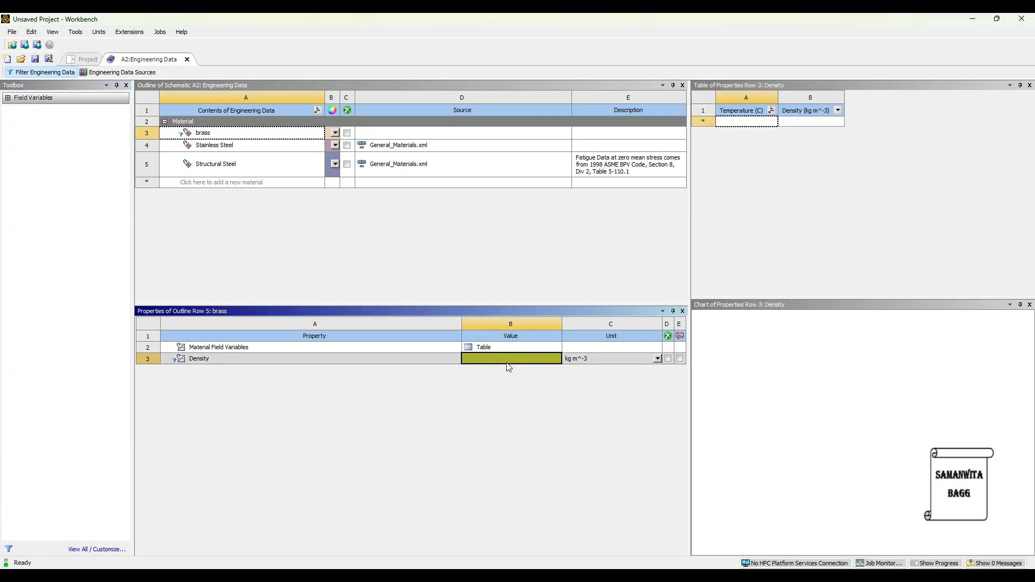
type("8490")
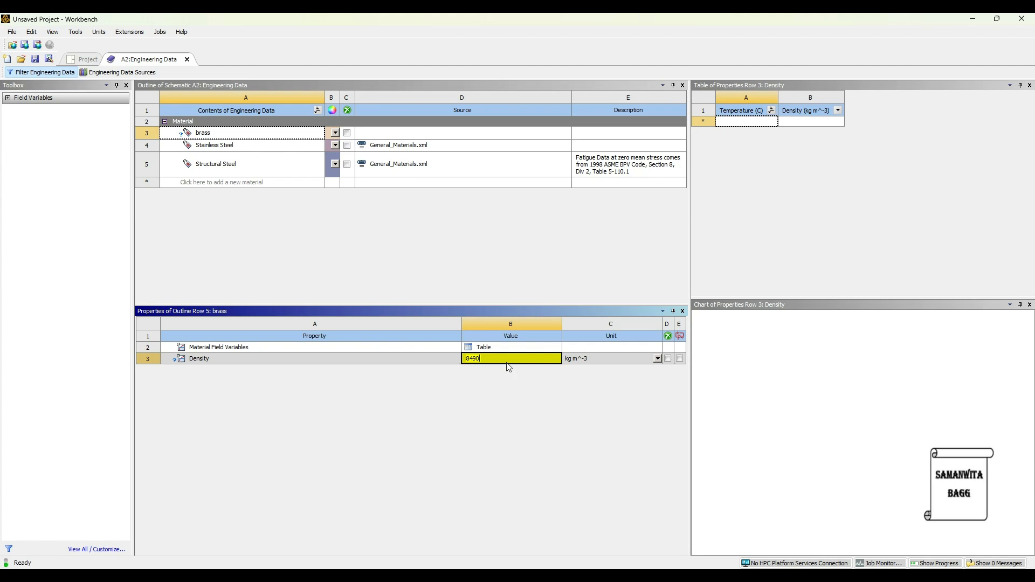
key("Return")
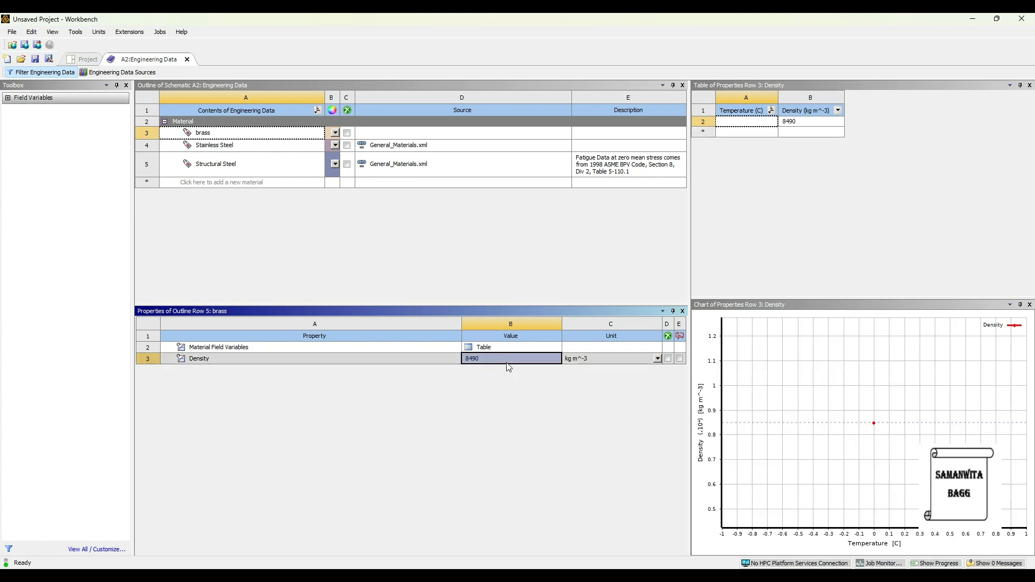
Add Isotropic Elasticity to brass with a Young's modulus of 97 GPa and a Poisson's ratio of 0.31.
left_click(217, 134)
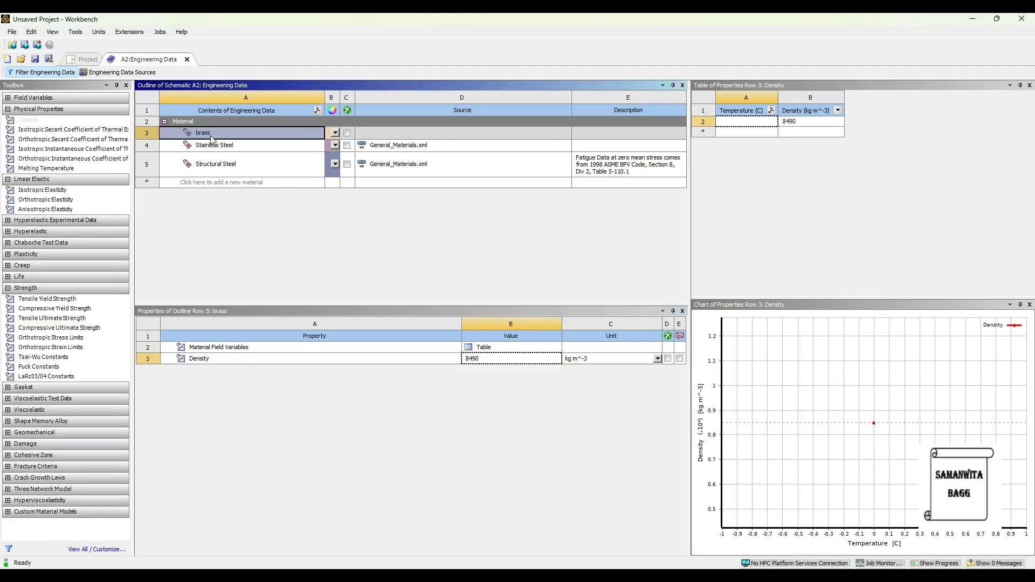
double_click(78, 197)
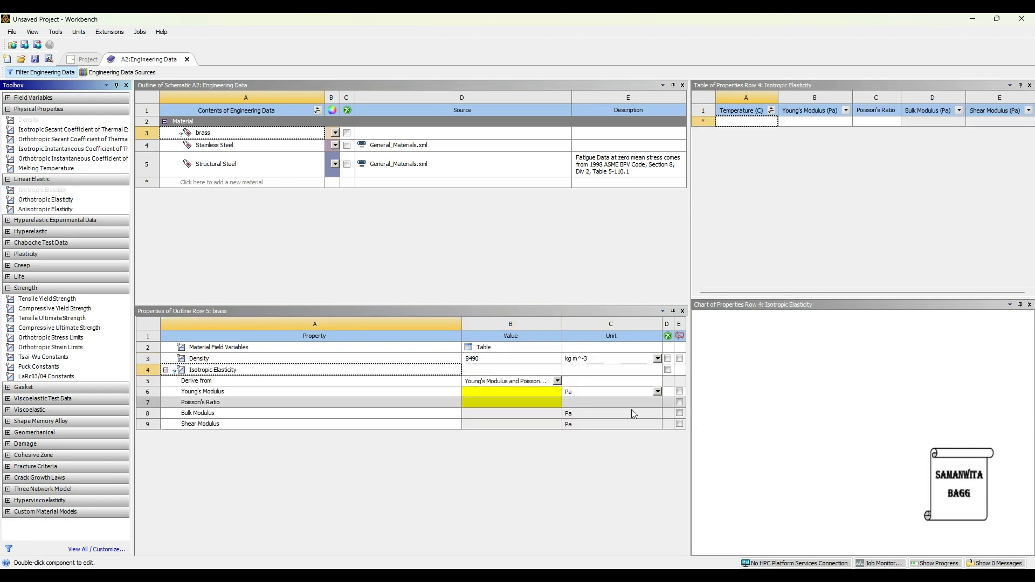
left_click(657, 392)
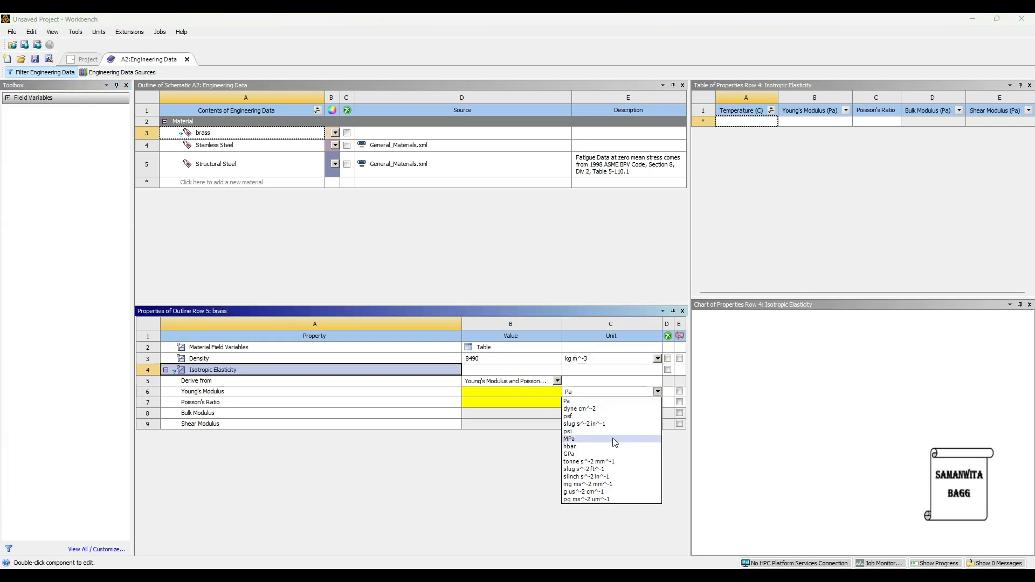
left_click(602, 455)
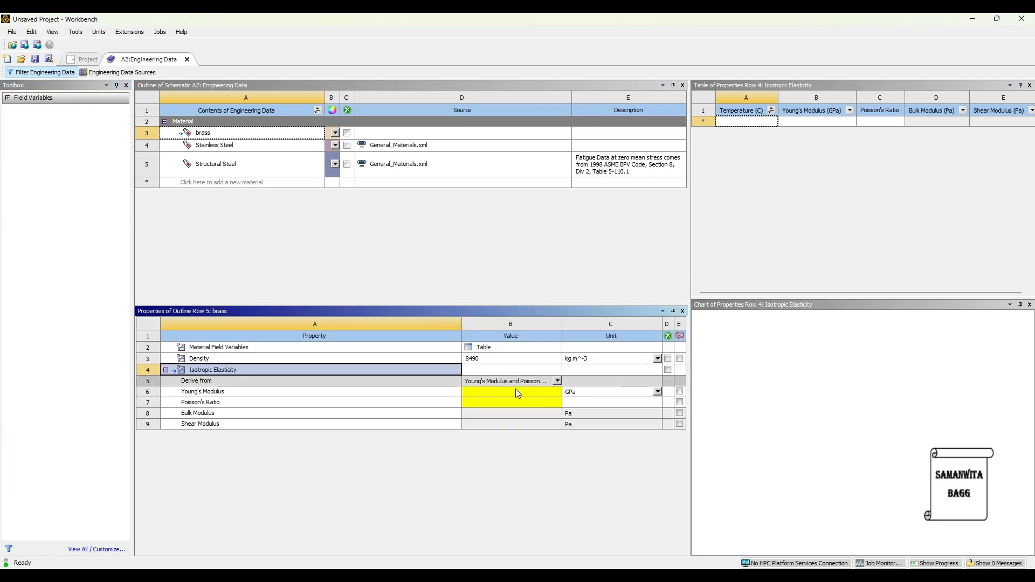
left_click(515, 390)
type("97")
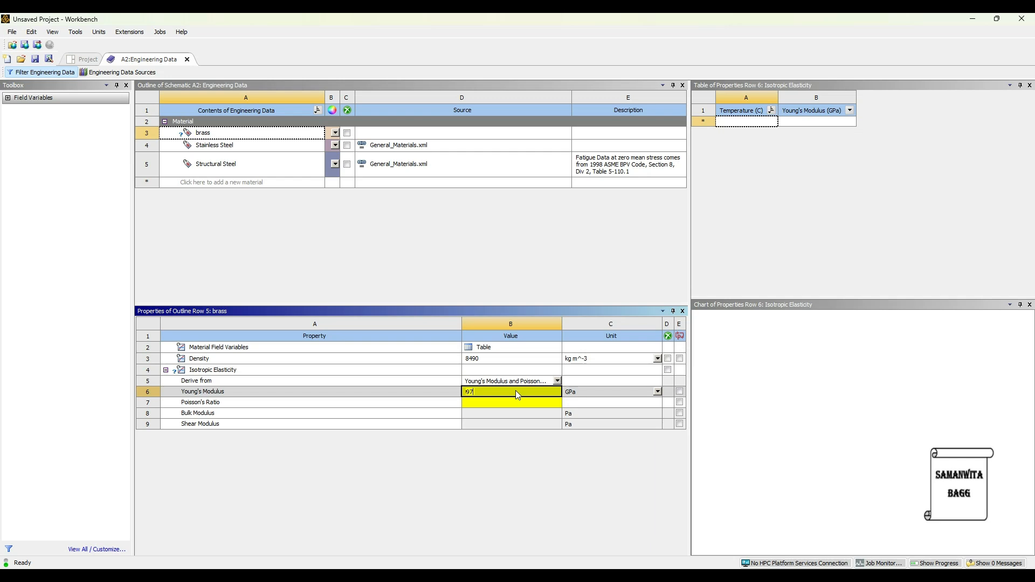
key("Return")
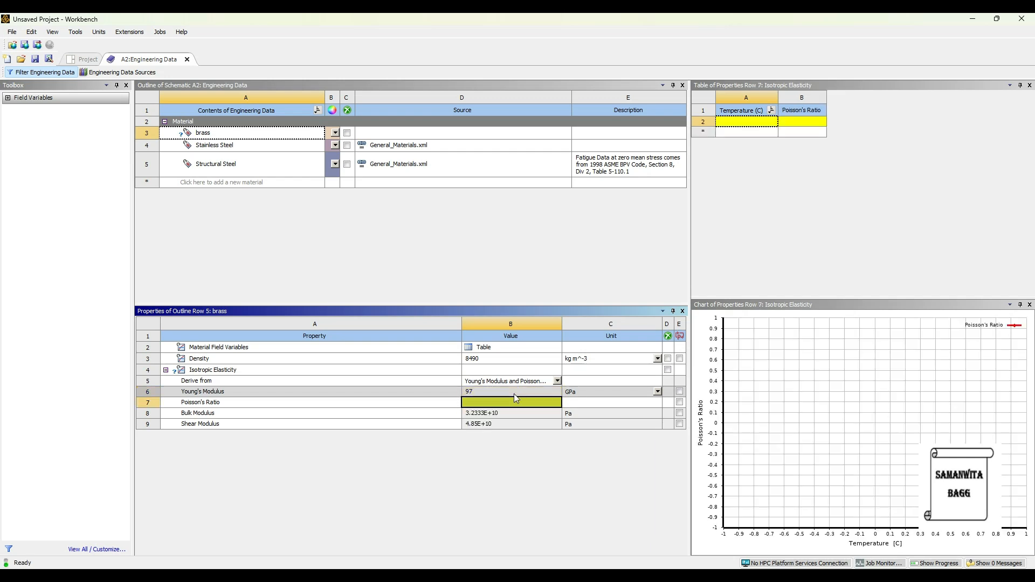
type("0.31")
key("Return")
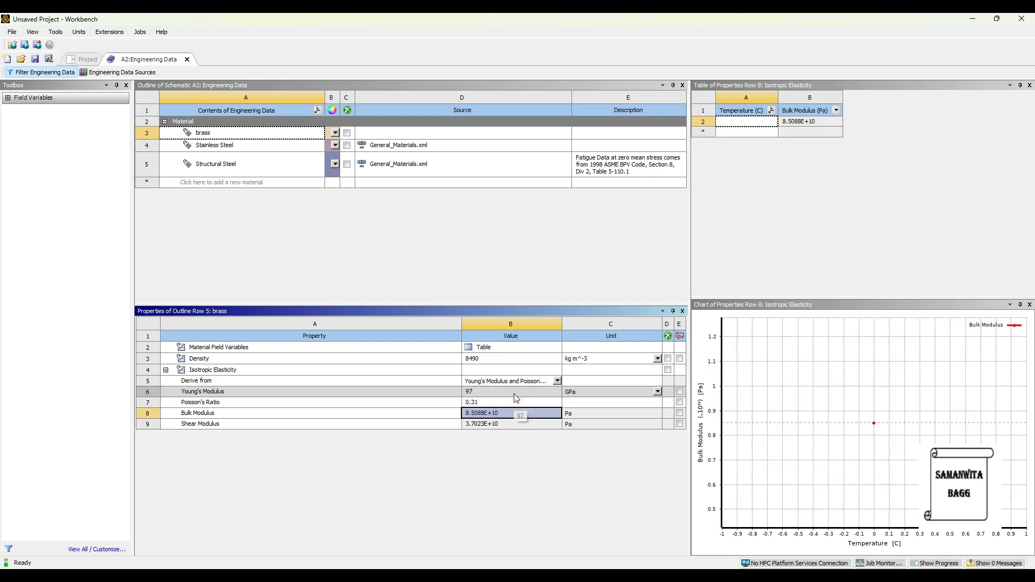
Add Tensile Yield Strength to brass and set it to 310 MPa.
left_click(226, 136)
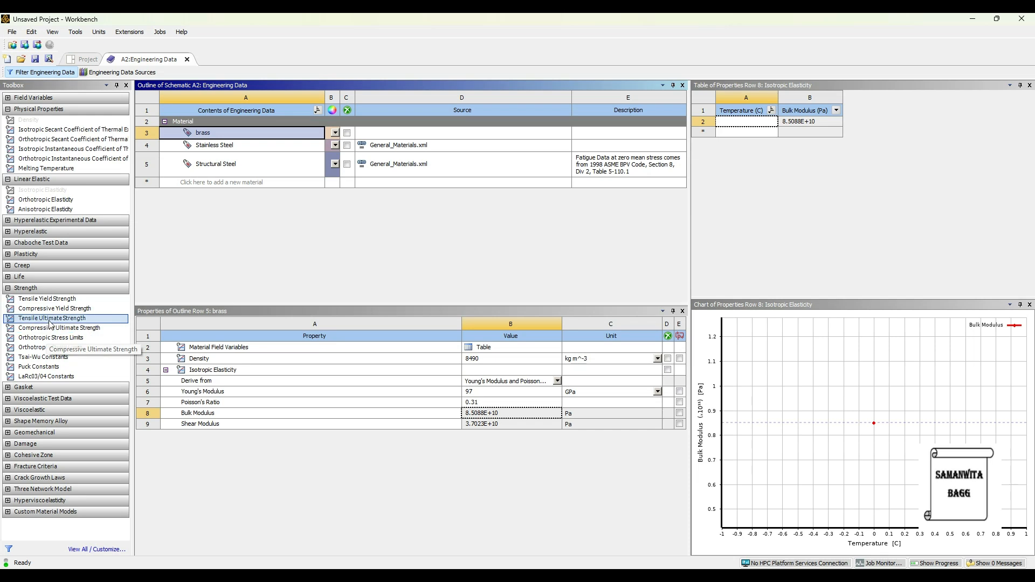
left_click(54, 299)
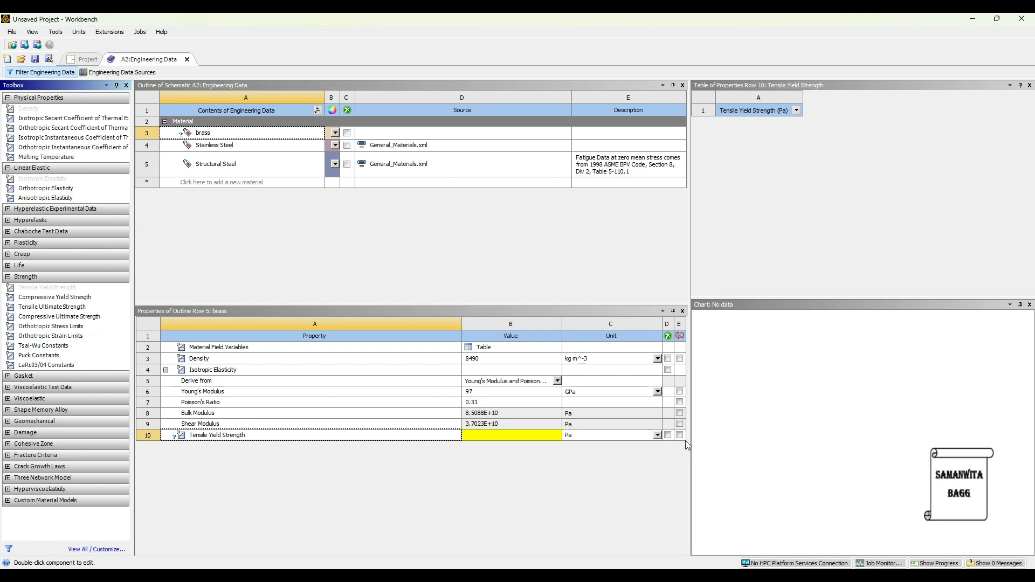
left_click(658, 436)
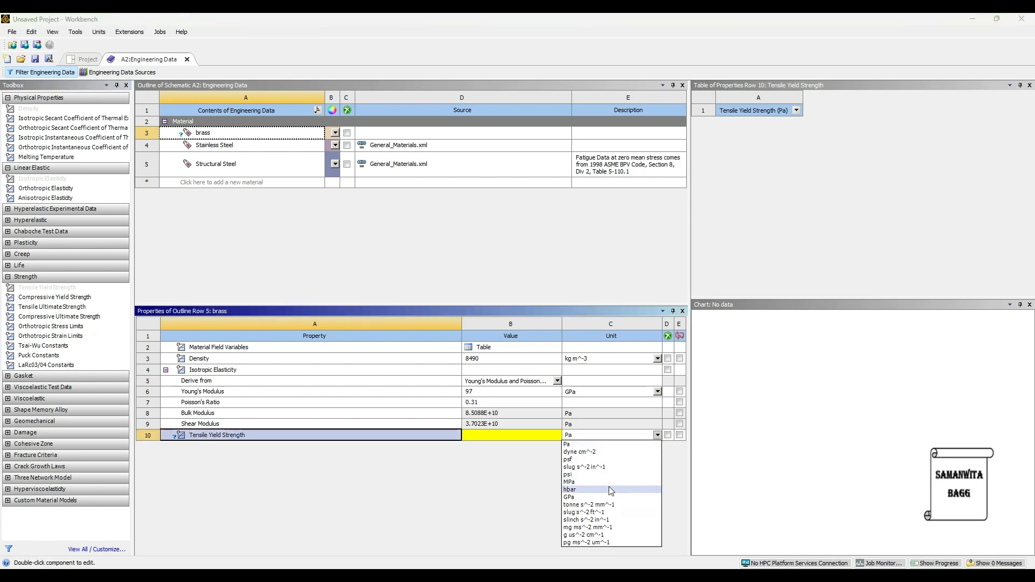
left_click(599, 474)
left_click(531, 435)
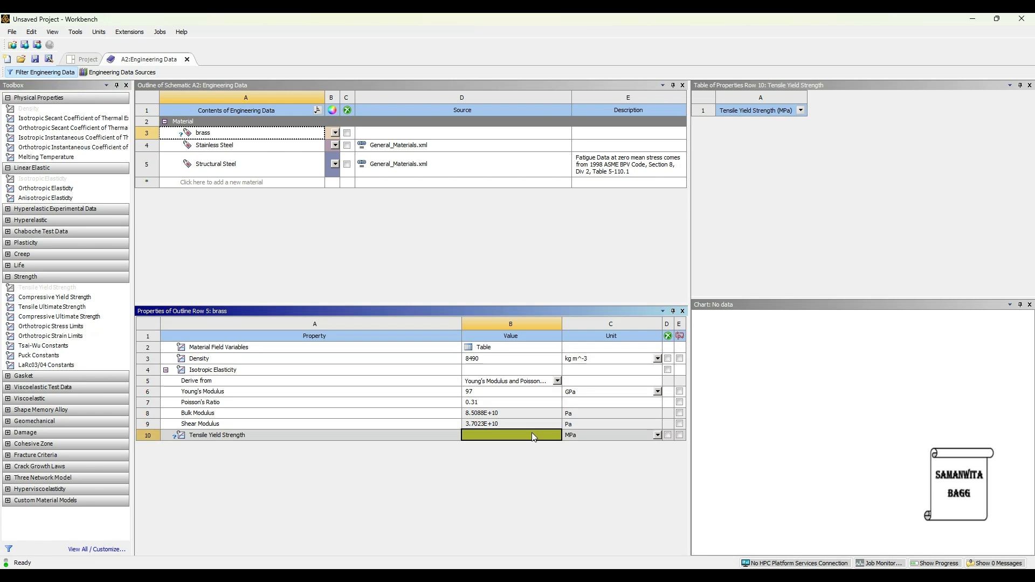
type("610")
key("BackSpace")
key("BackSpace")
key("BackSpace")
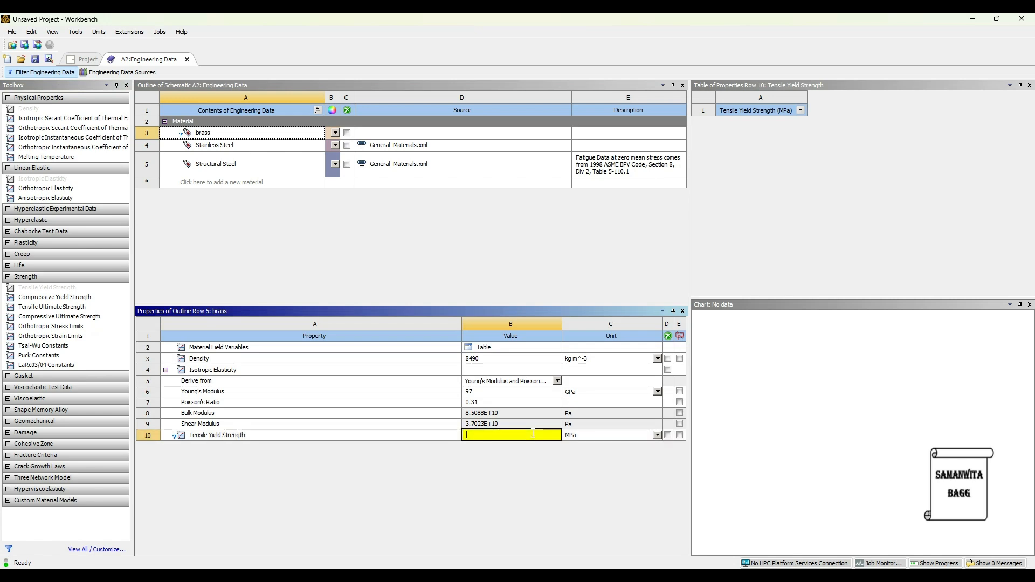
type("310")
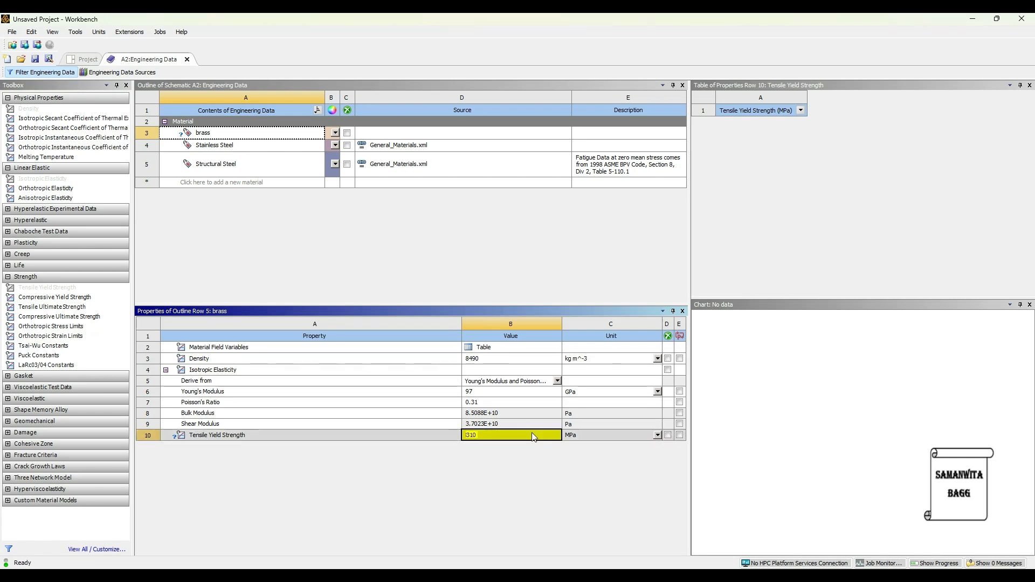
key("Return")
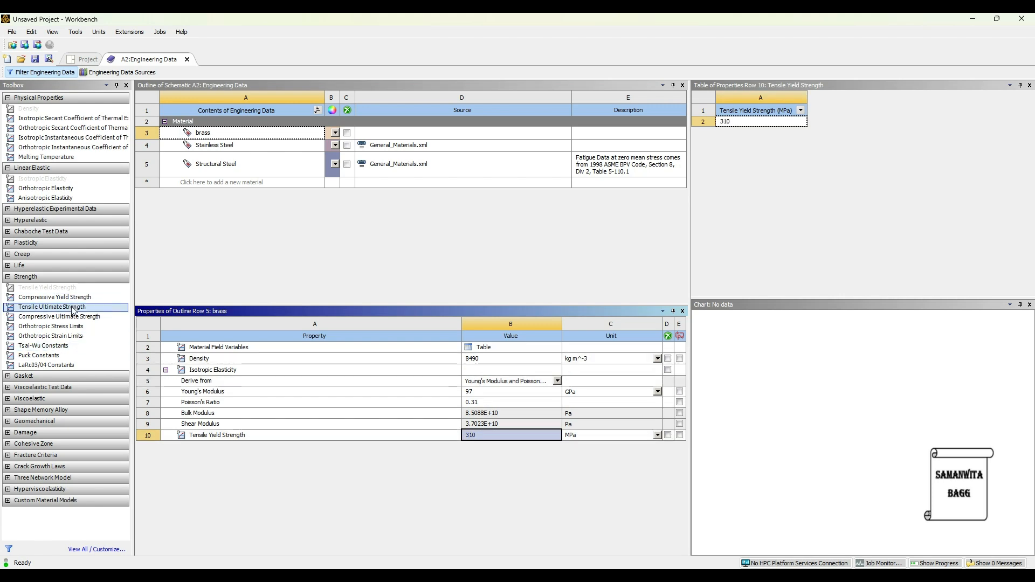
Add Tensile Ultimate Strength to brass and set it to 469 MPa.
left_click_drag(74, 311, 485, 539)
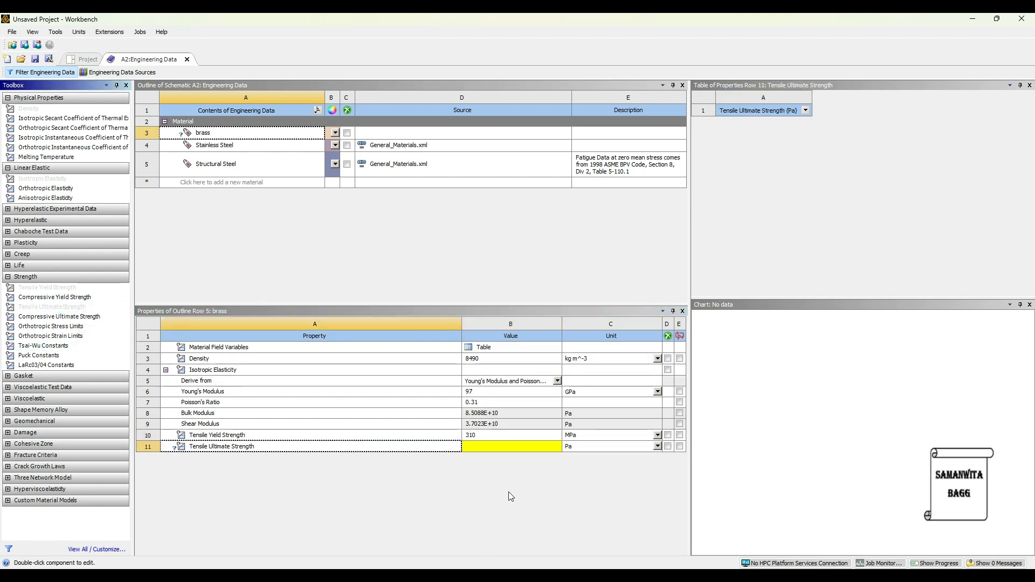
left_click(658, 446)
left_click(582, 494)
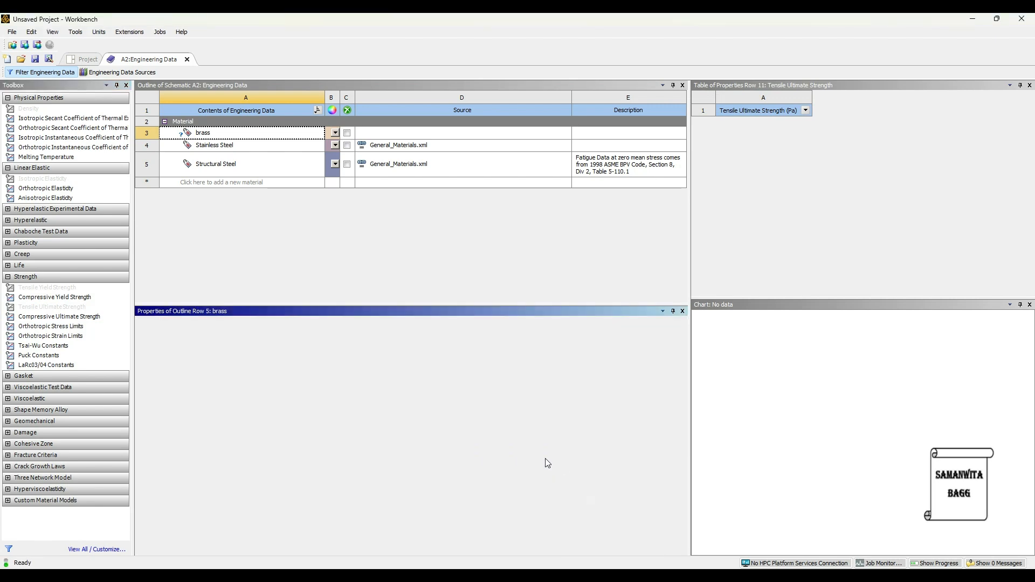
left_click(522, 448)
left_click(522, 447)
type("469")
key("Return")
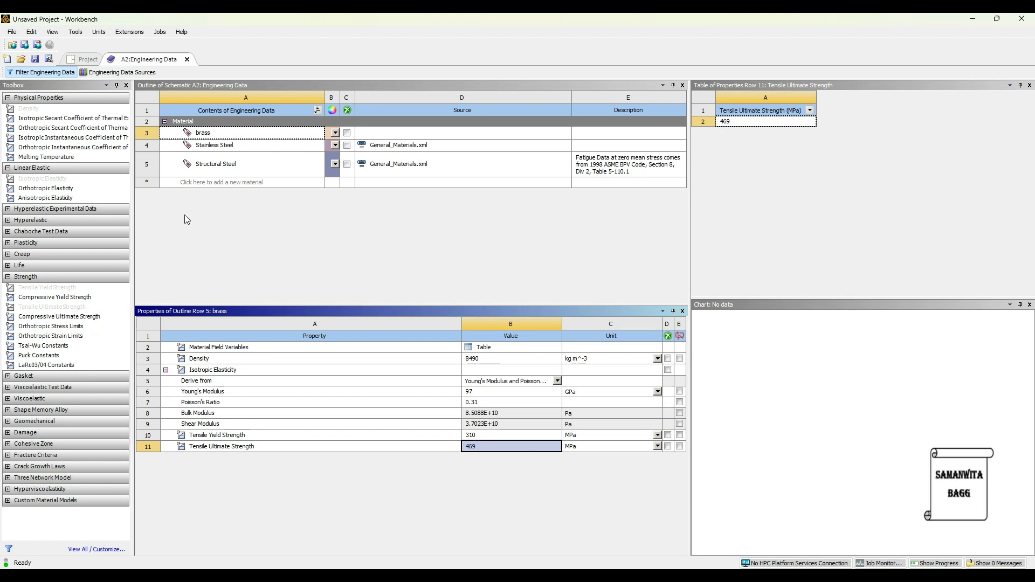
Create a new material named bronze and give it a density of 8410 kg m^-3.
left_click(201, 184)
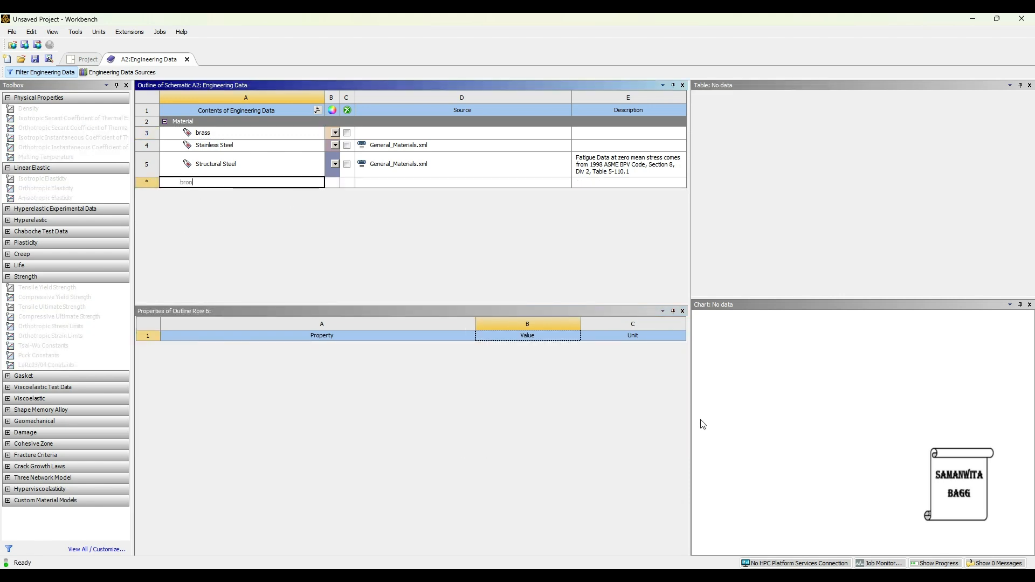
key("Return")
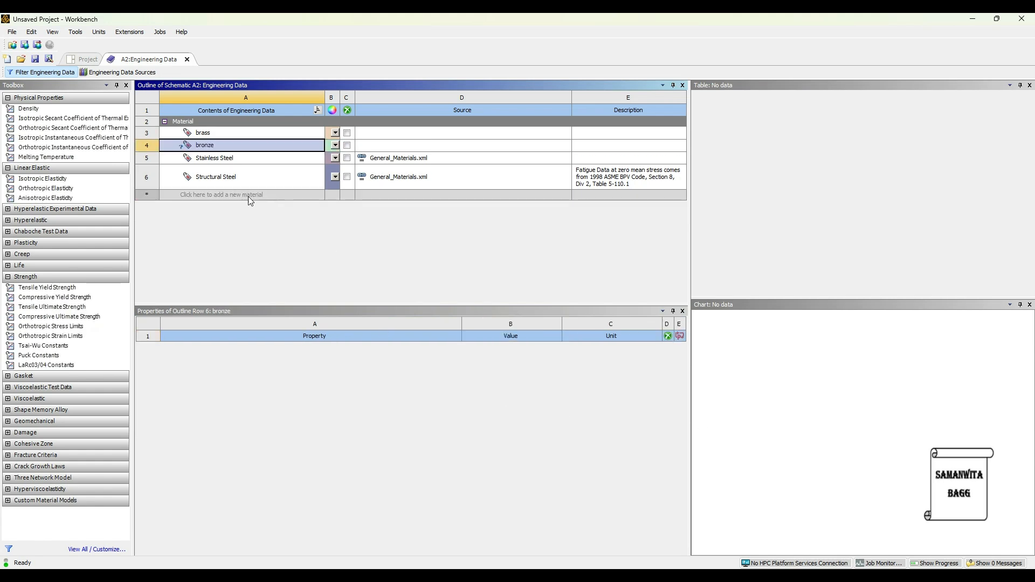
double_click(57, 113)
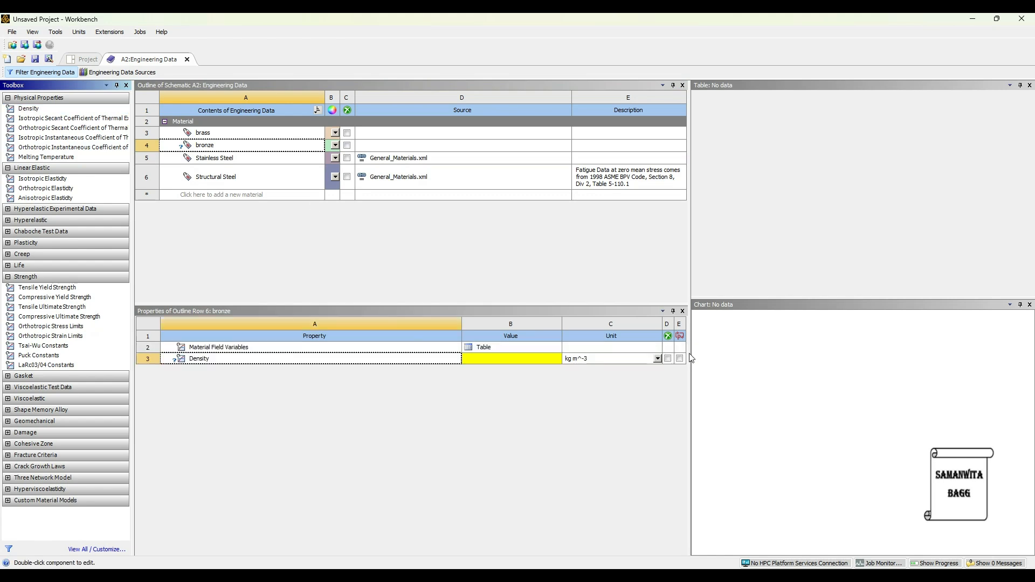
left_click(527, 356)
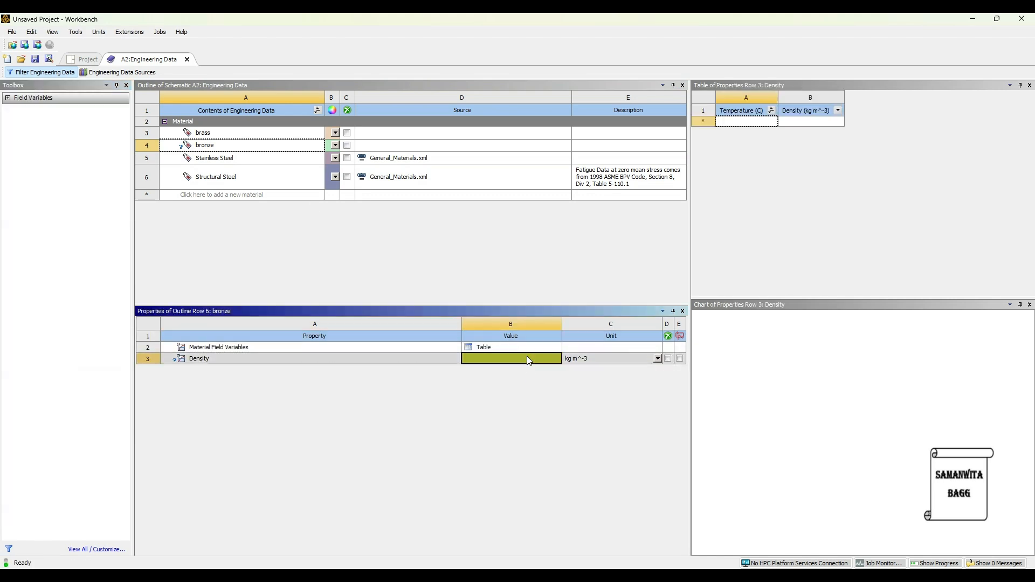
type("8410")
key("Return")
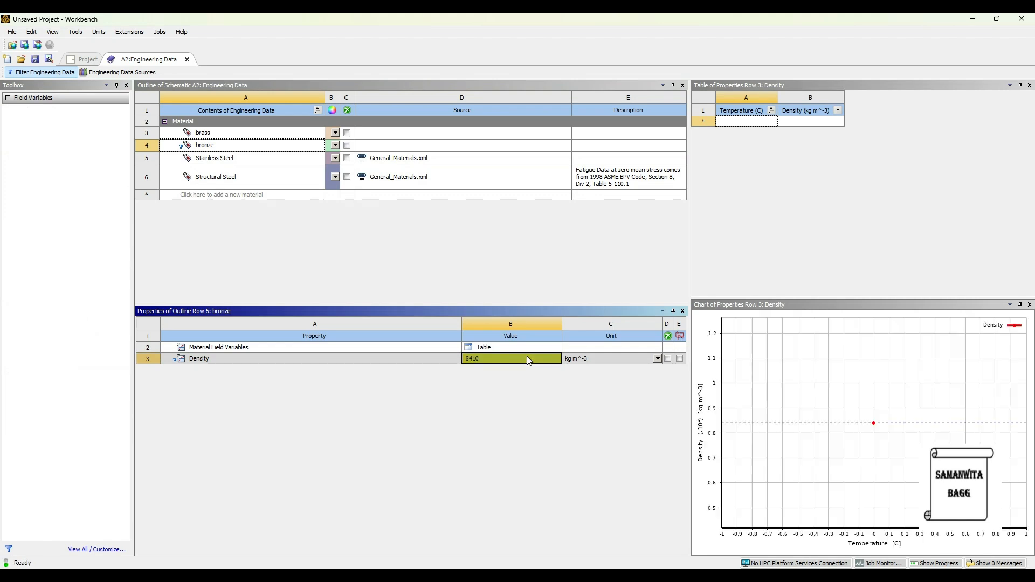
Add Isotropic Elasticity to bronze with a Young's modulus of 138 GPa and a Poisson's ratio of 0.42.
left_click(216, 147)
double_click(73, 190)
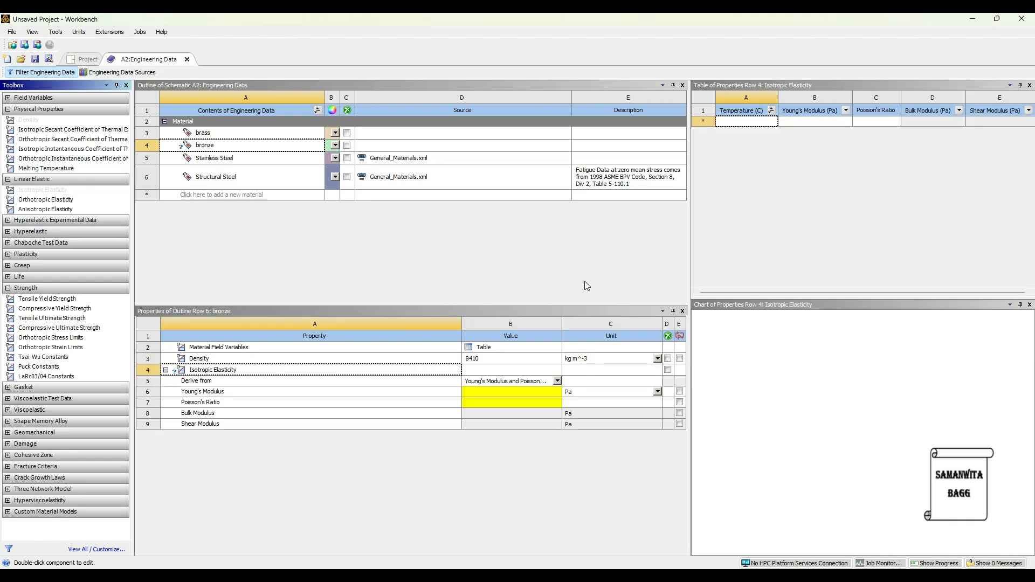
left_click(658, 392)
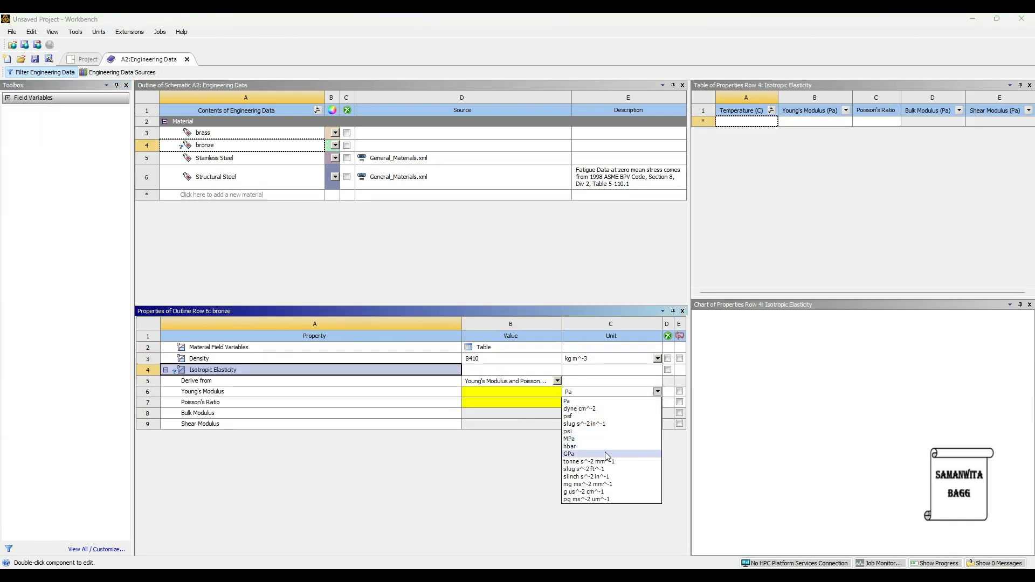
left_click(607, 455)
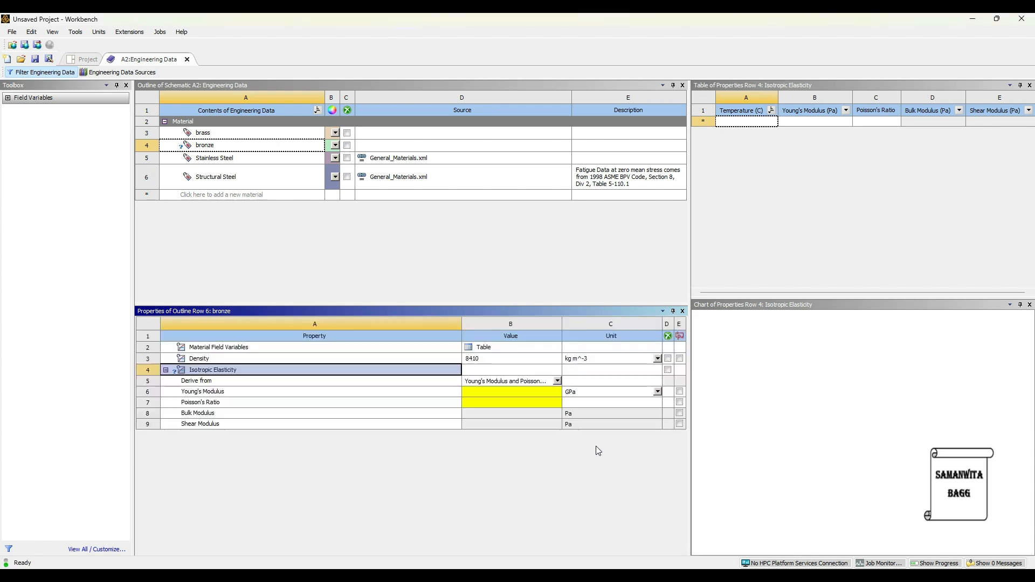
left_click(491, 394)
type("138")
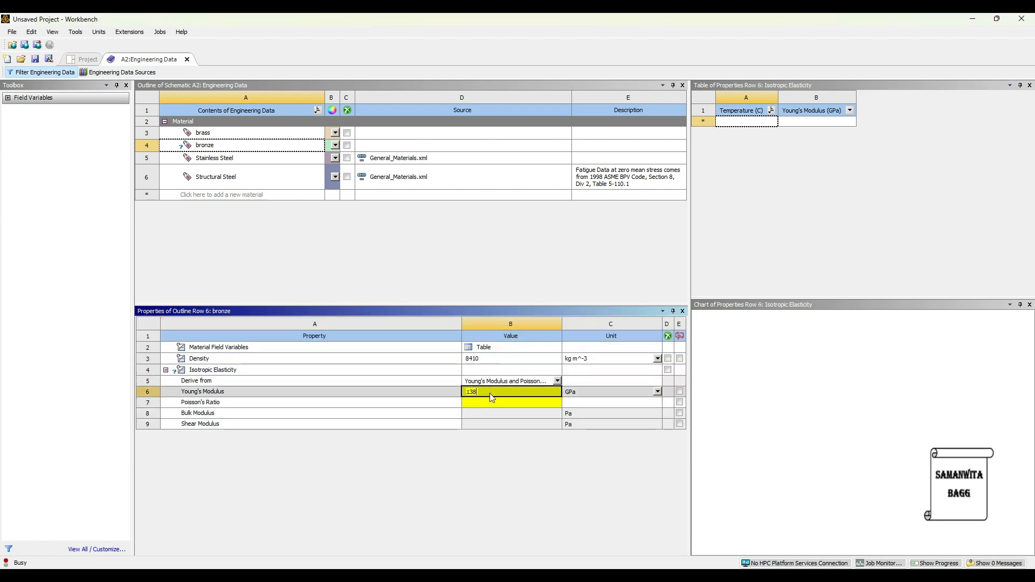
key("Return")
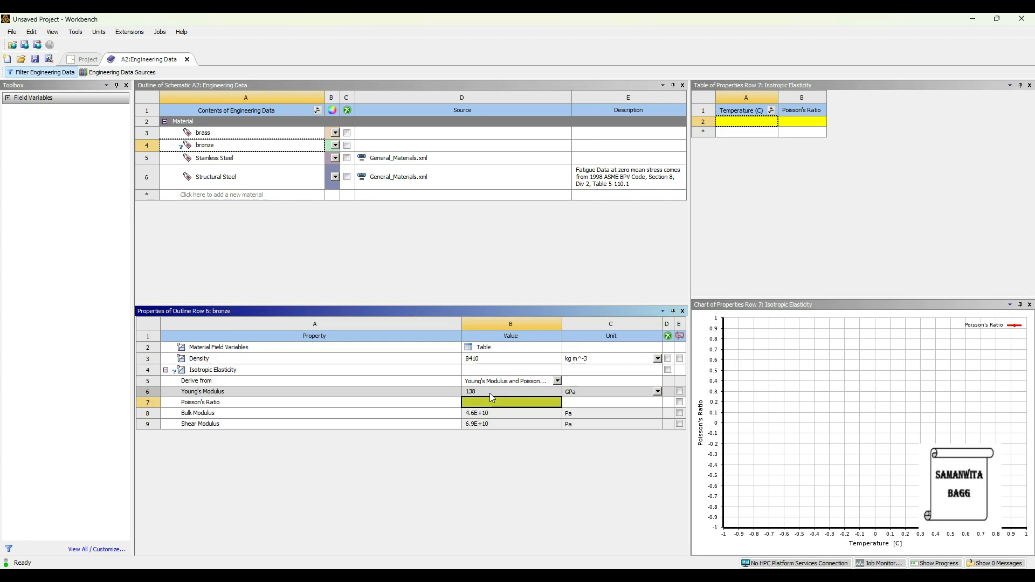
type("0.42")
key("Return")
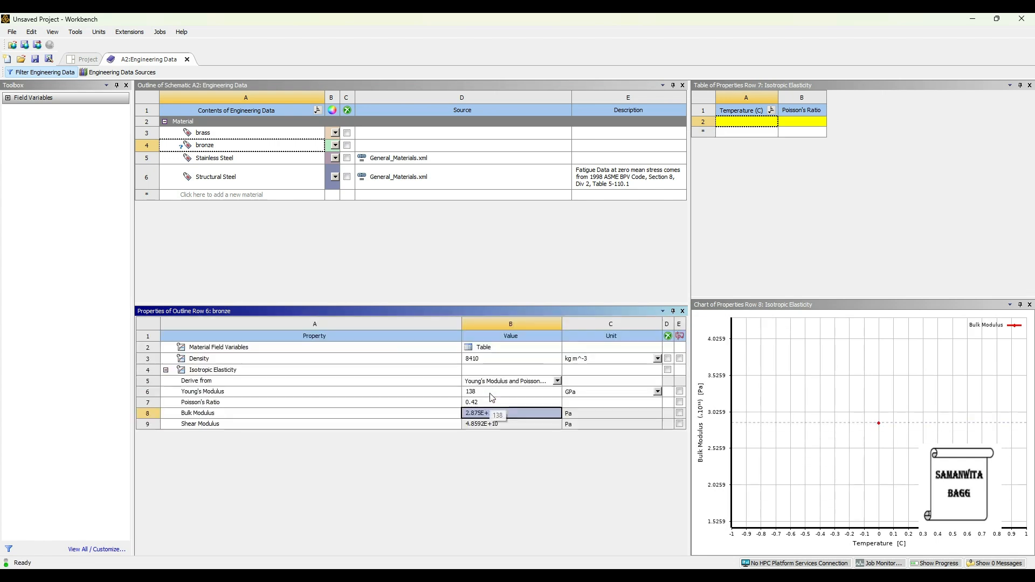
Add Tensile Yield Strength to bronze and set it to 800 MPa.
left_click(248, 145)
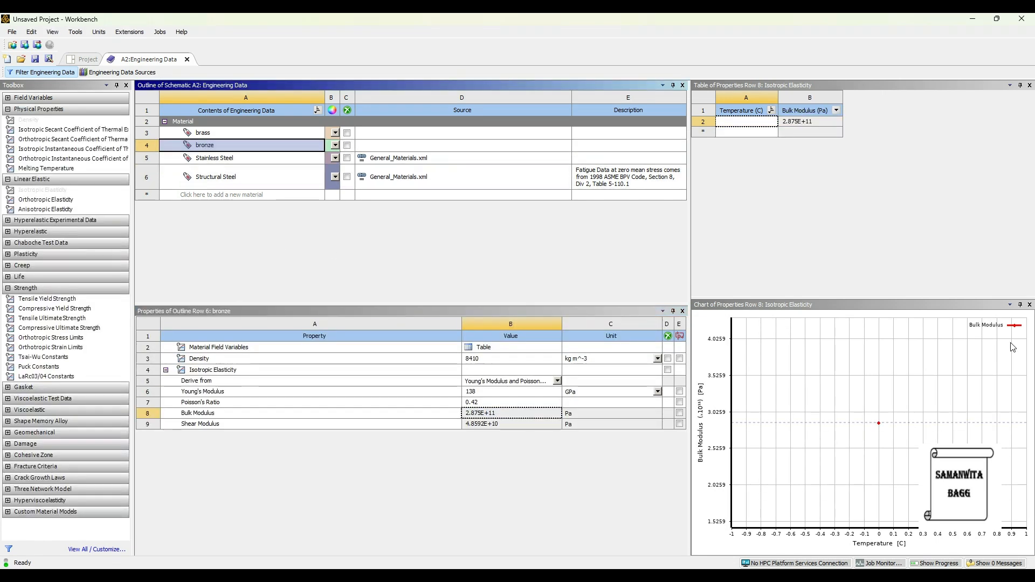
left_click_drag(54, 299, 566, 480)
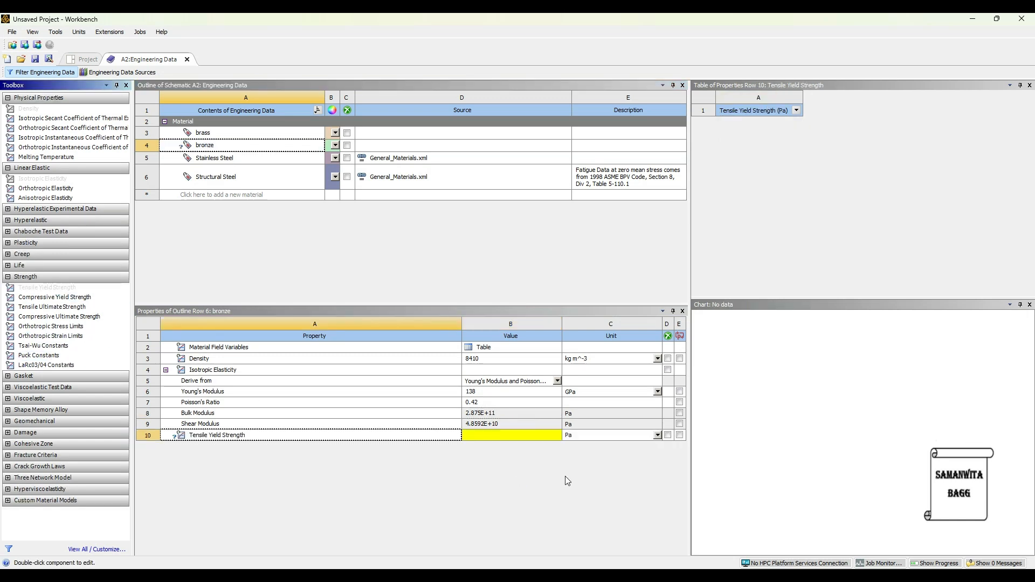
left_click(657, 435)
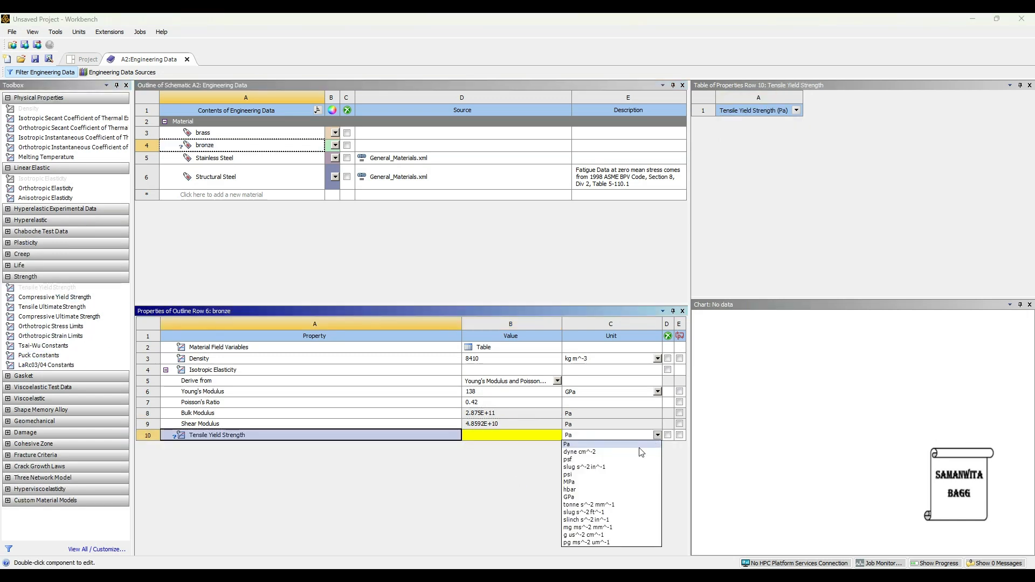
left_click(586, 482)
left_click(539, 436)
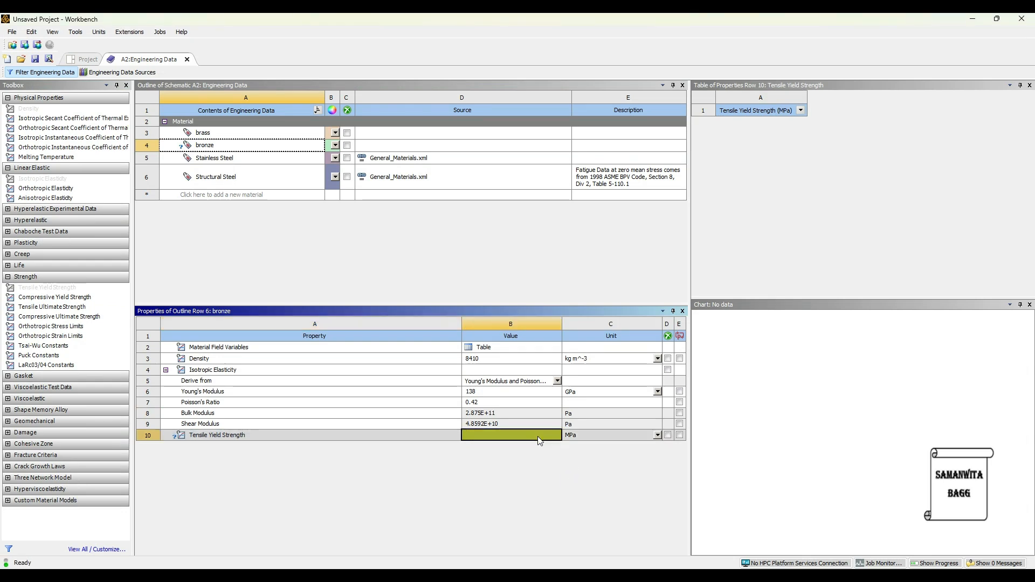
type("800")
key("Return")
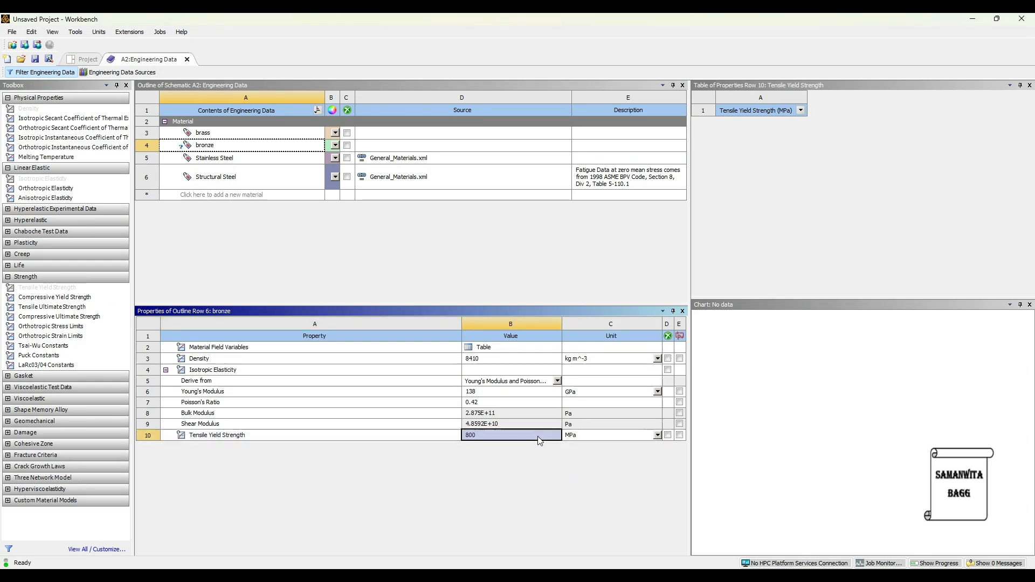
Add Tensile Ultimate Strength to bronze and set it to 1010 MPa.
double_click(40, 310)
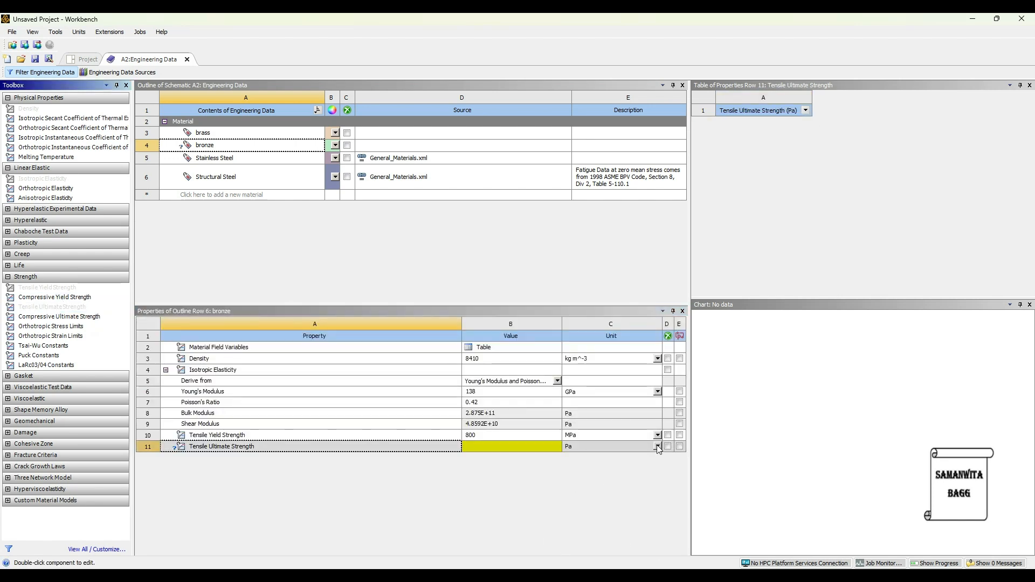
left_click(657, 446)
left_click(598, 493)
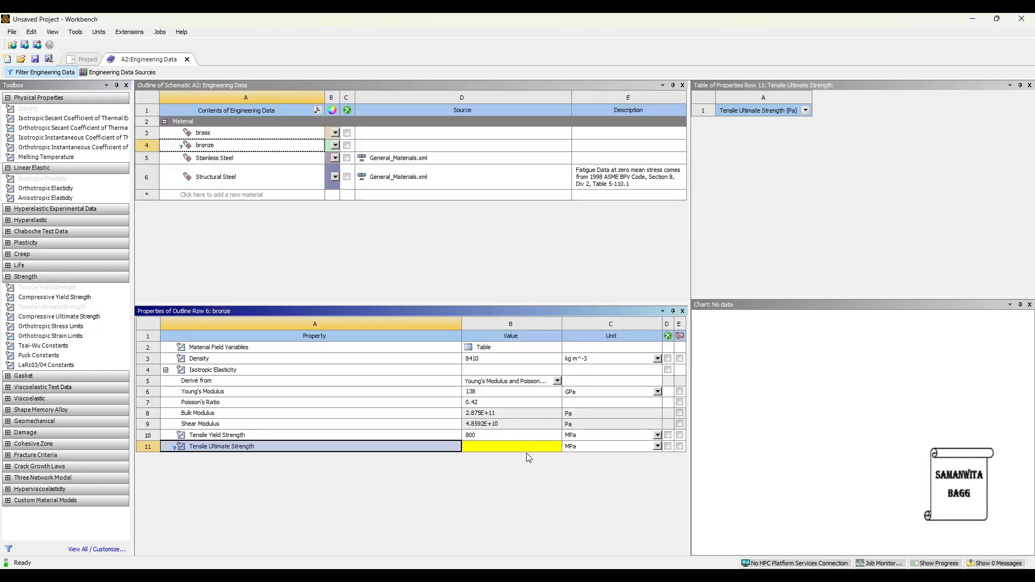
left_click(497, 446)
type("1010")
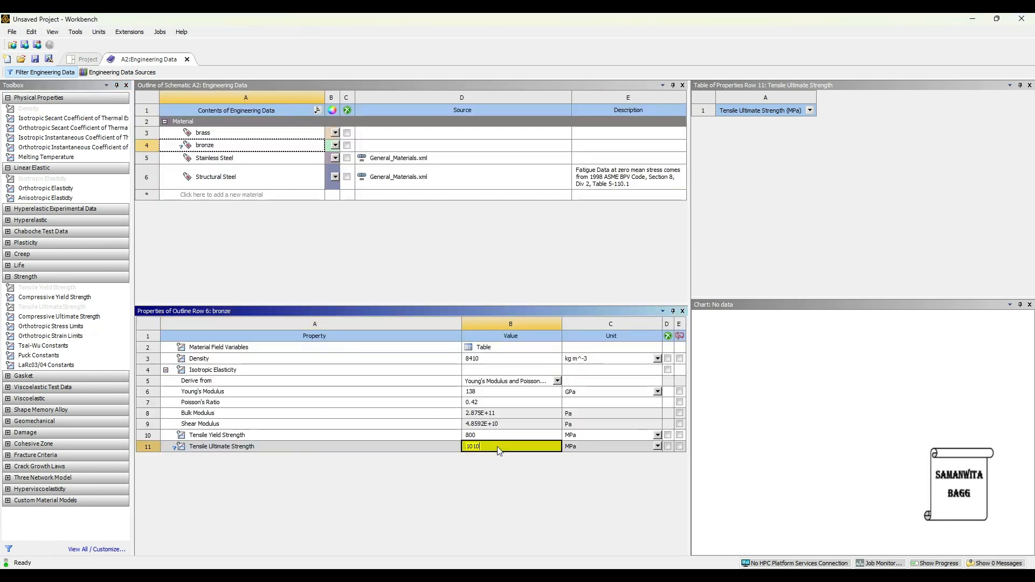
key("Return")
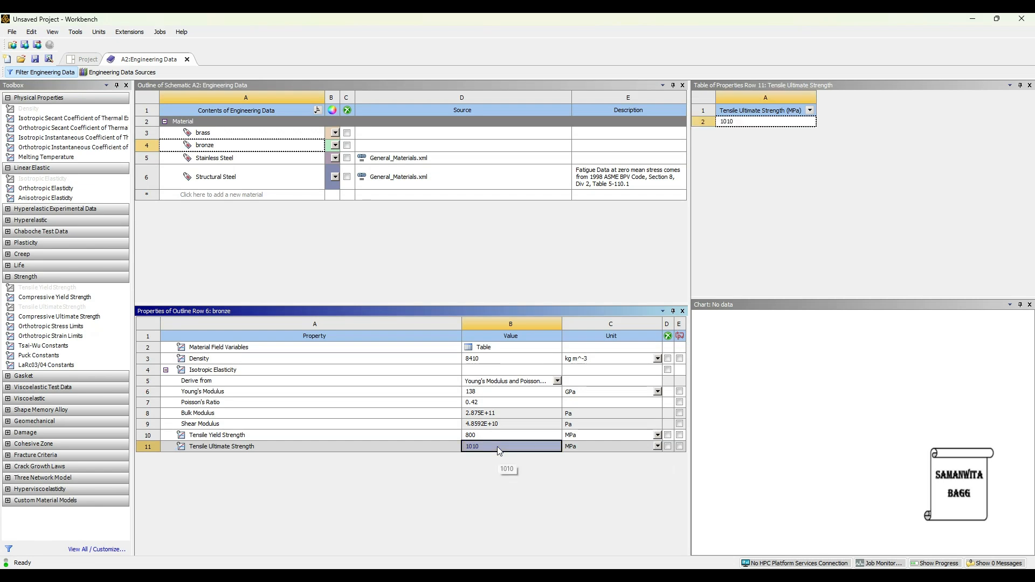
Update the project from the schematic and import Gate Valve1.STEP as the Static Structural geometry.
left_click(86, 59)
left_click(168, 73)
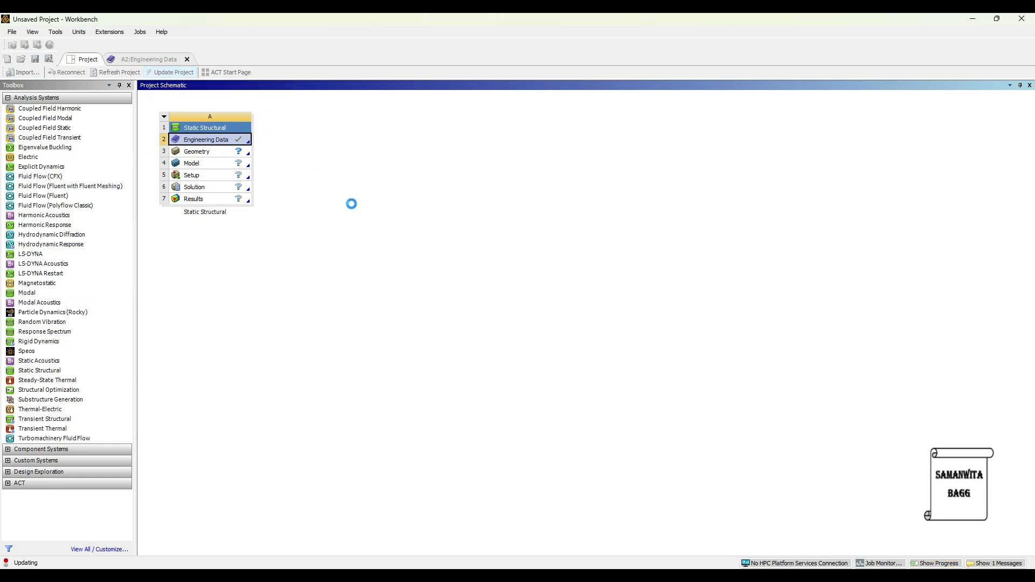
left_click(209, 153)
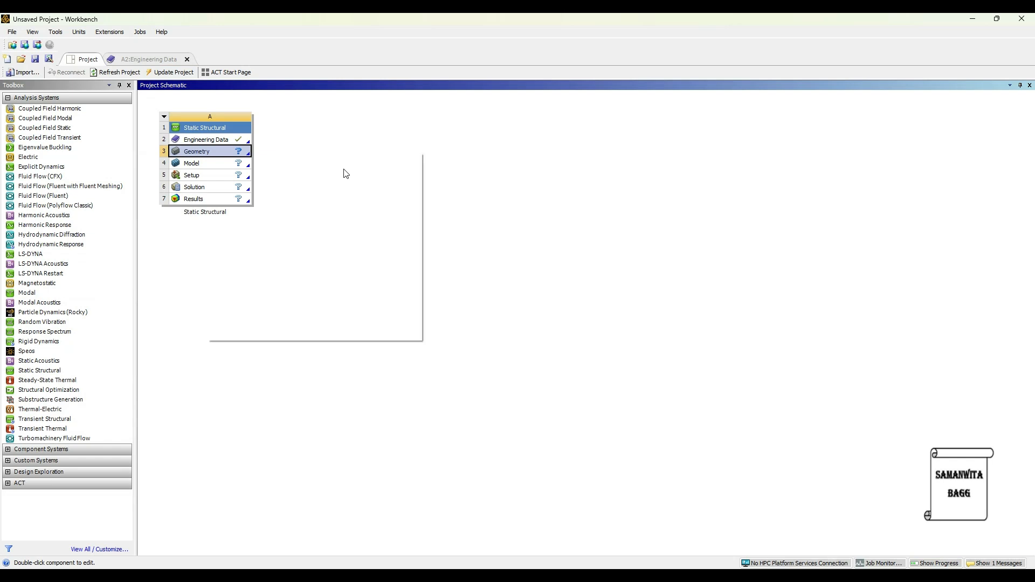
mouse_move(311, 195)
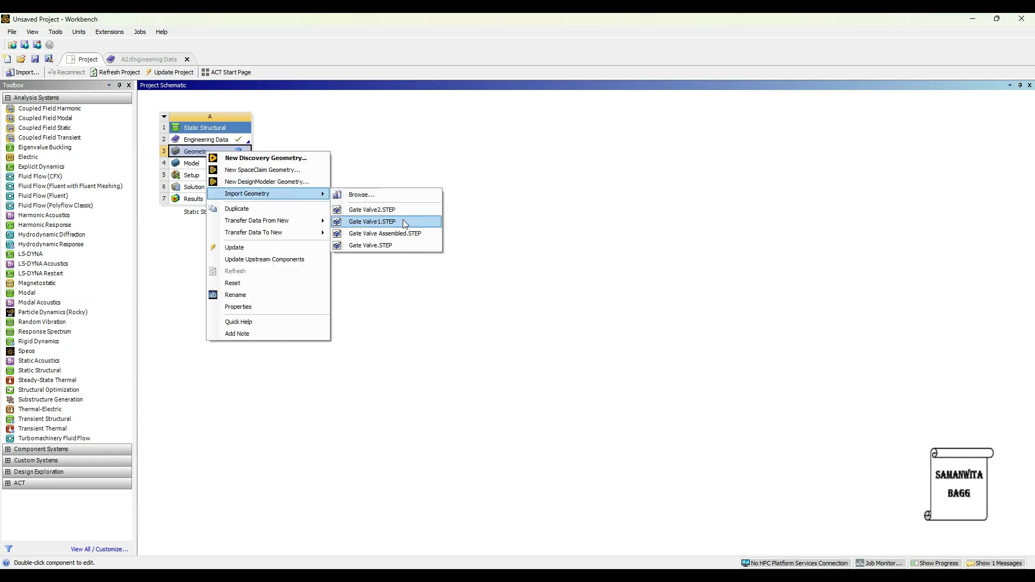
left_click(402, 221)
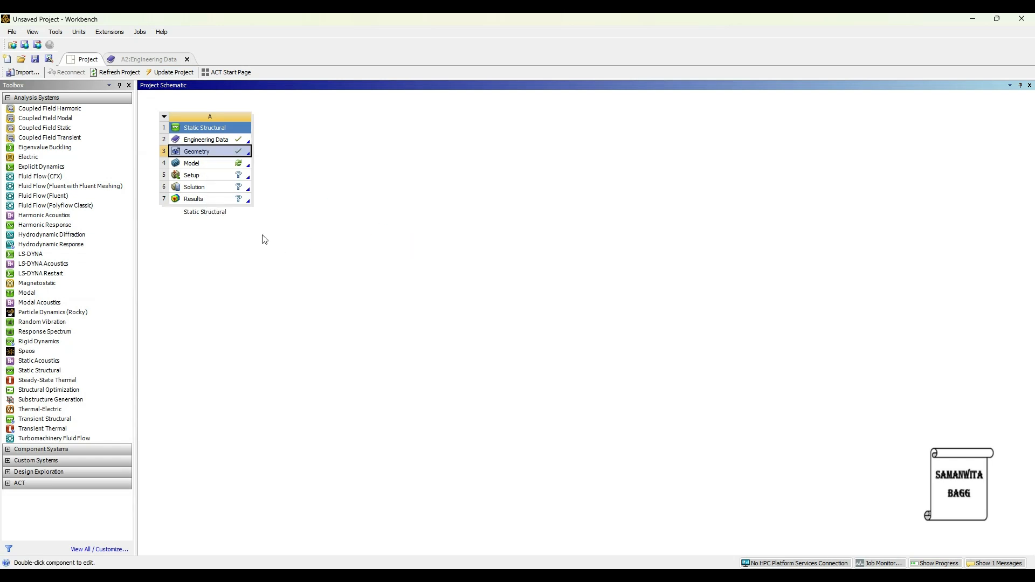
Open the Static Structural model in Mechanical and assign Stainless Steel to all the gate valve bodies, from Inner Union to Hand Wheel.
double_click(209, 164)
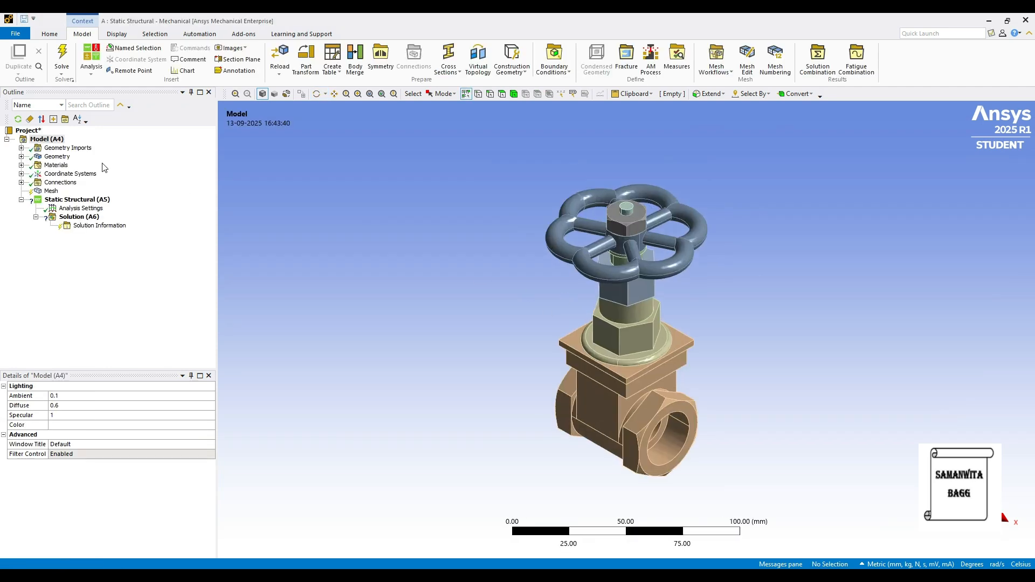
left_click(22, 157)
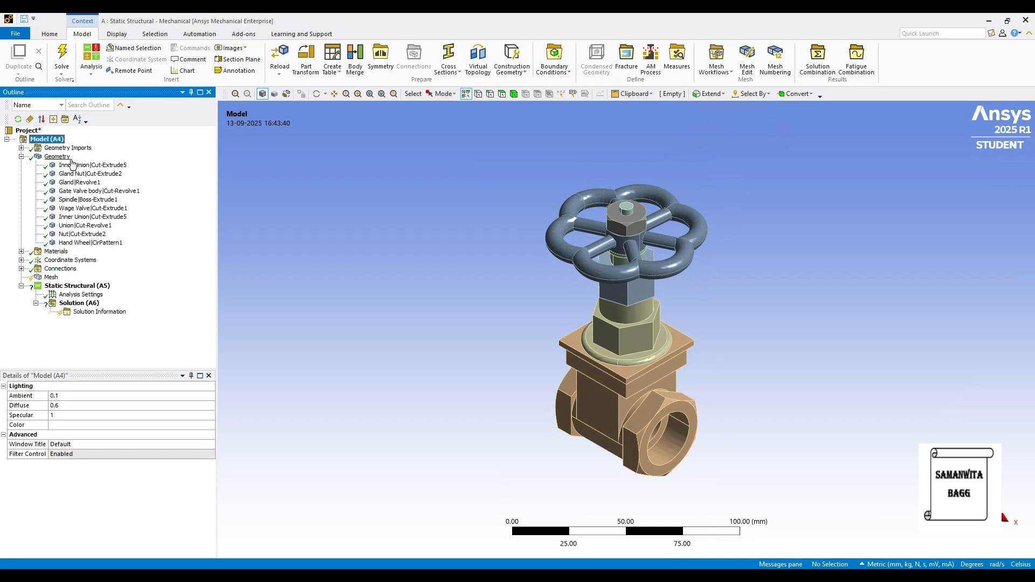
left_click(120, 166)
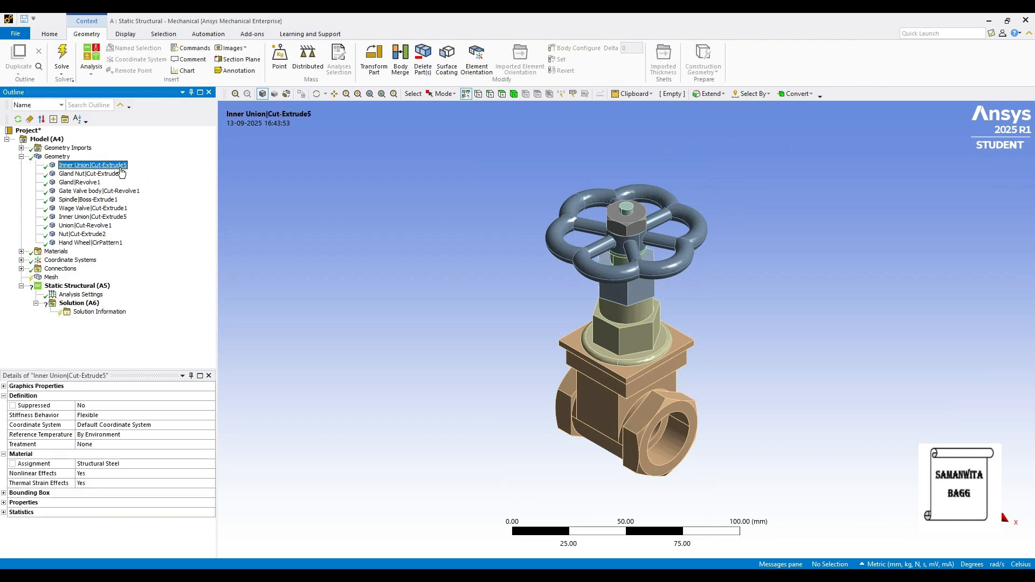
left_click(108, 244, "ctrl")
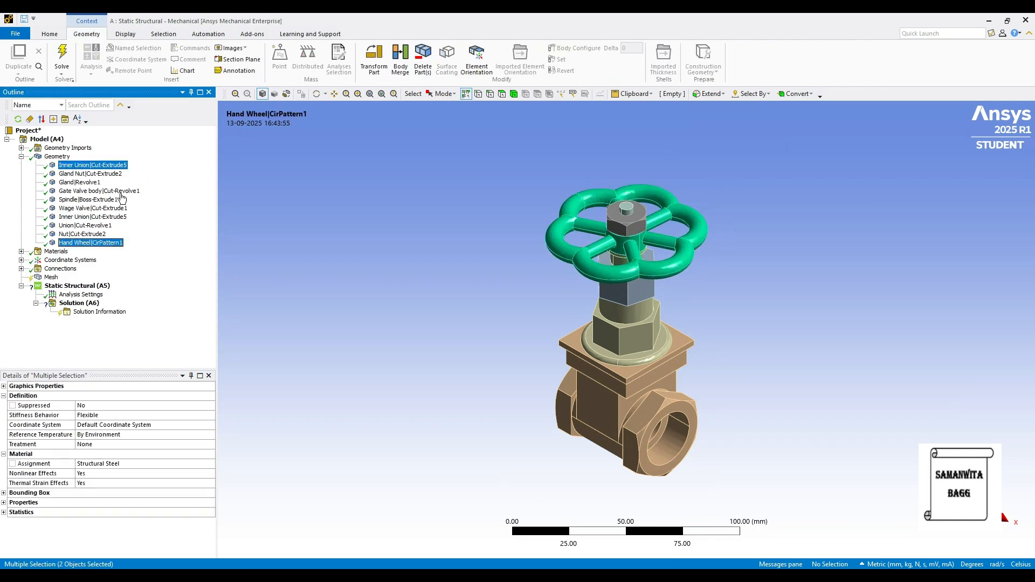
left_click(111, 165)
left_click(119, 243, "ctrl")
left_click(108, 167)
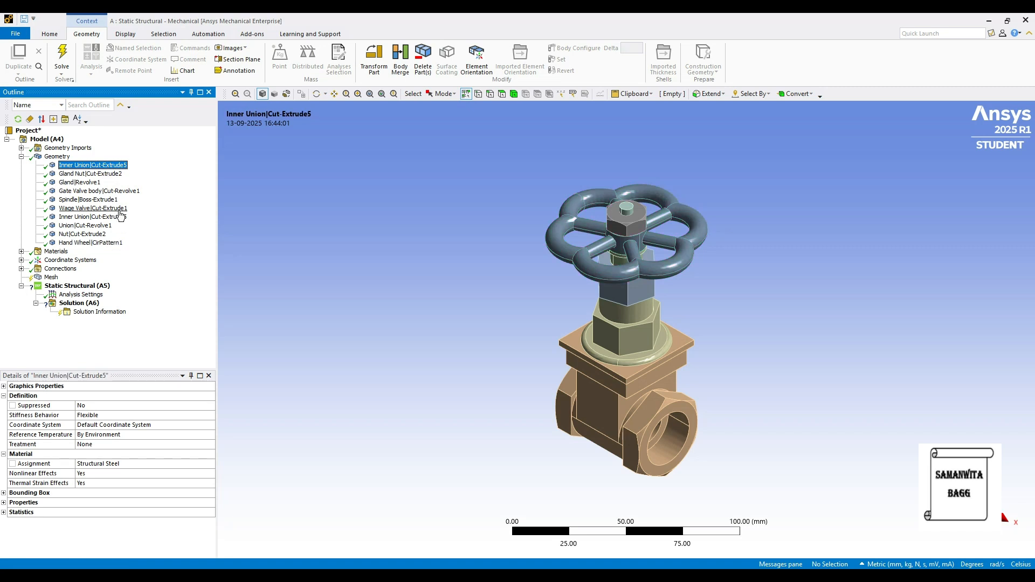
left_click(116, 243, "shift")
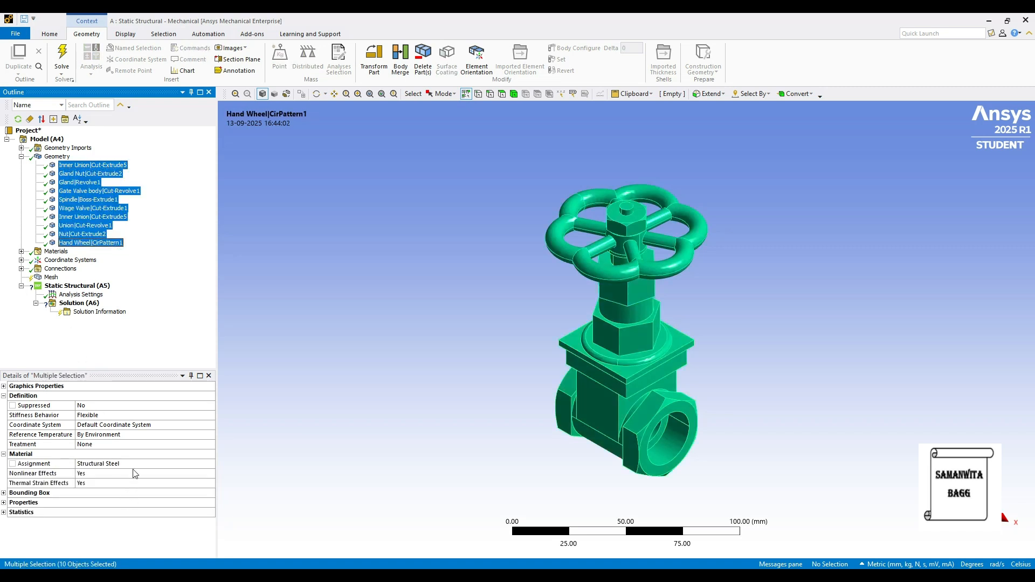
left_click(201, 464)
left_click(211, 465)
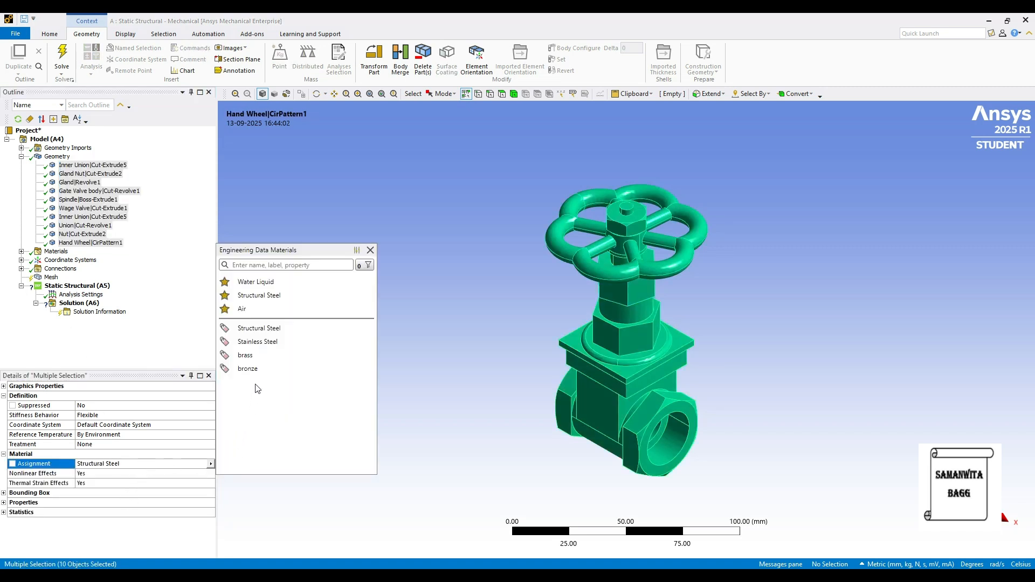
left_click(265, 348)
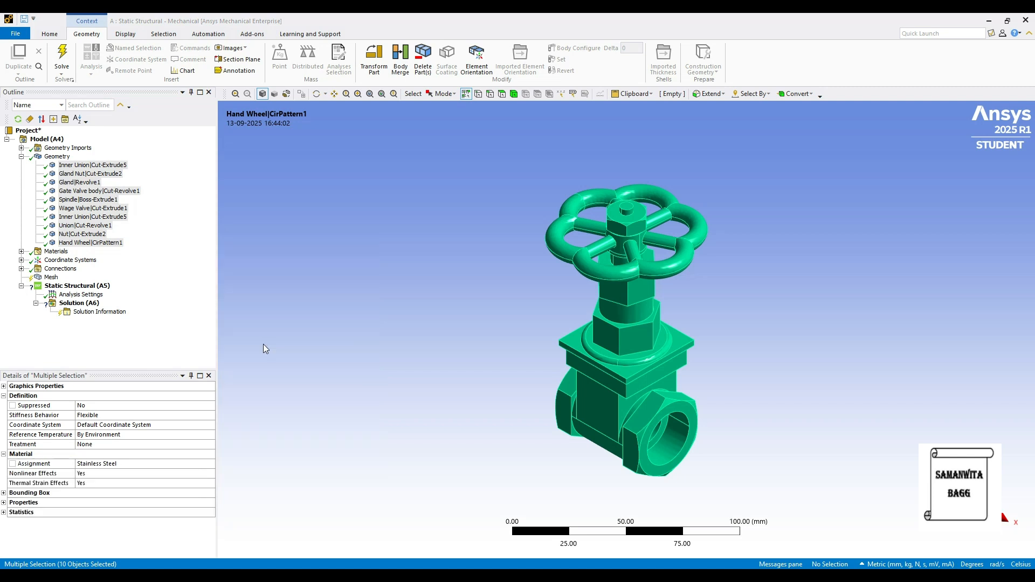
Generate the gate valve mesh with the default element size.
left_click(21, 157)
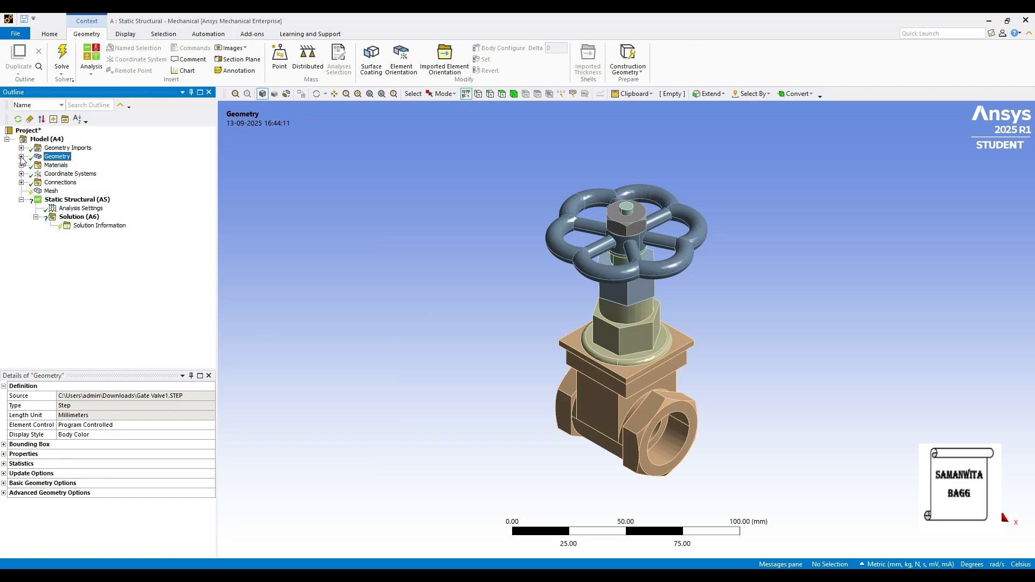
left_click(51, 191)
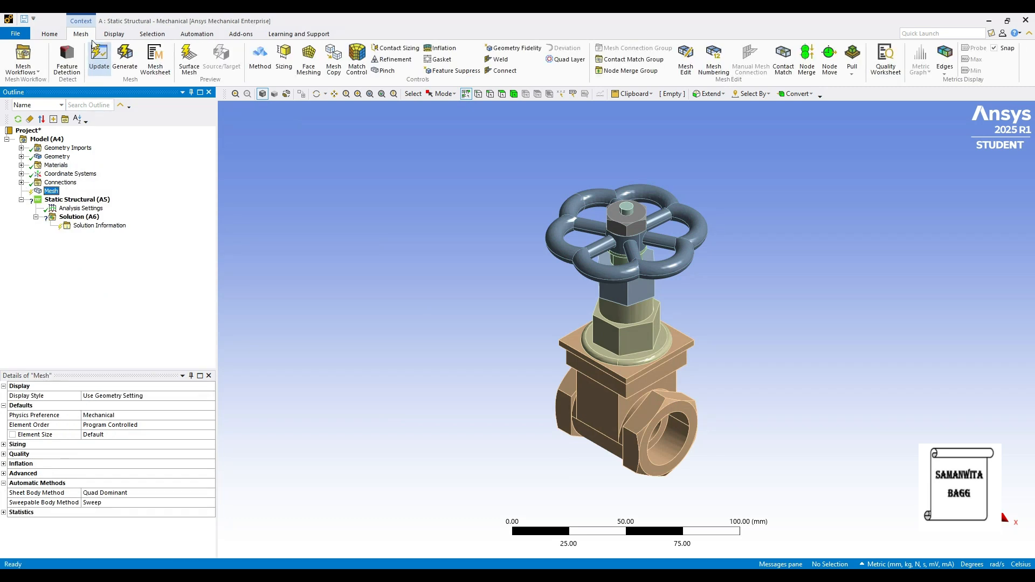
left_click(98, 63)
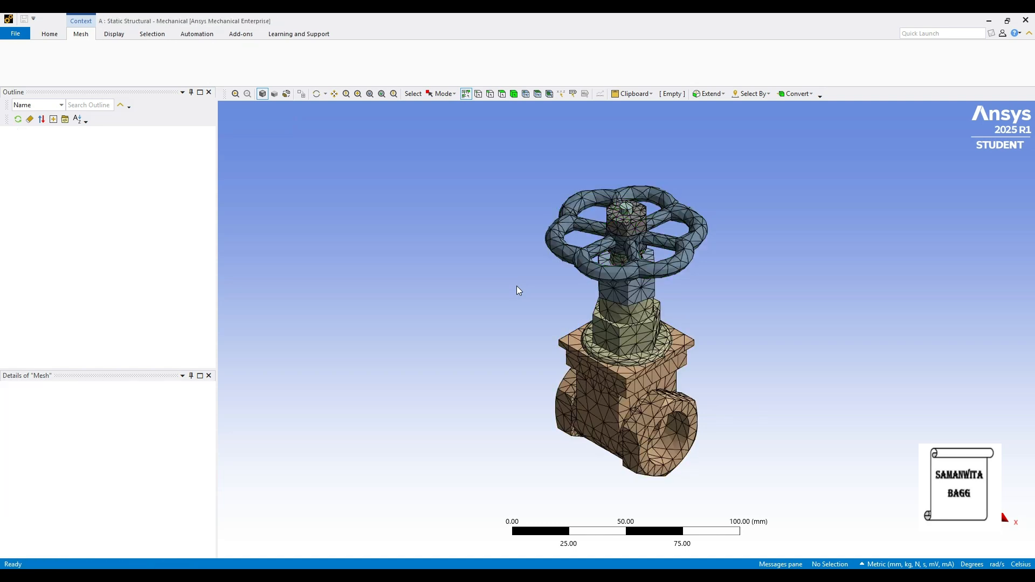
Insert a Fixed Support in the Static Structural analysis and scope it to the two outer end faces of the valve body.
left_click(103, 201)
right_click(102, 200)
mouse_move(200, 206)
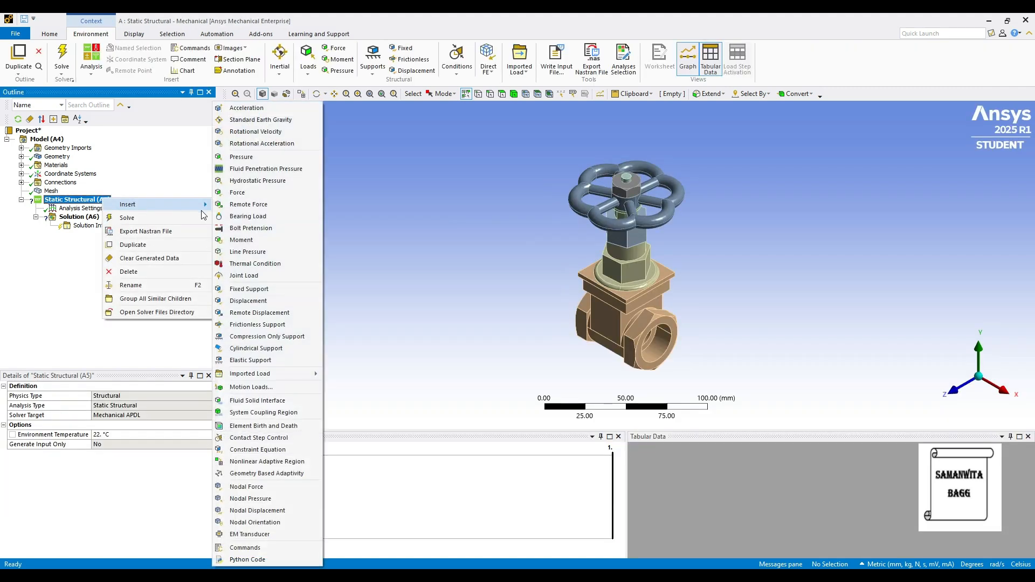
left_click(269, 289)
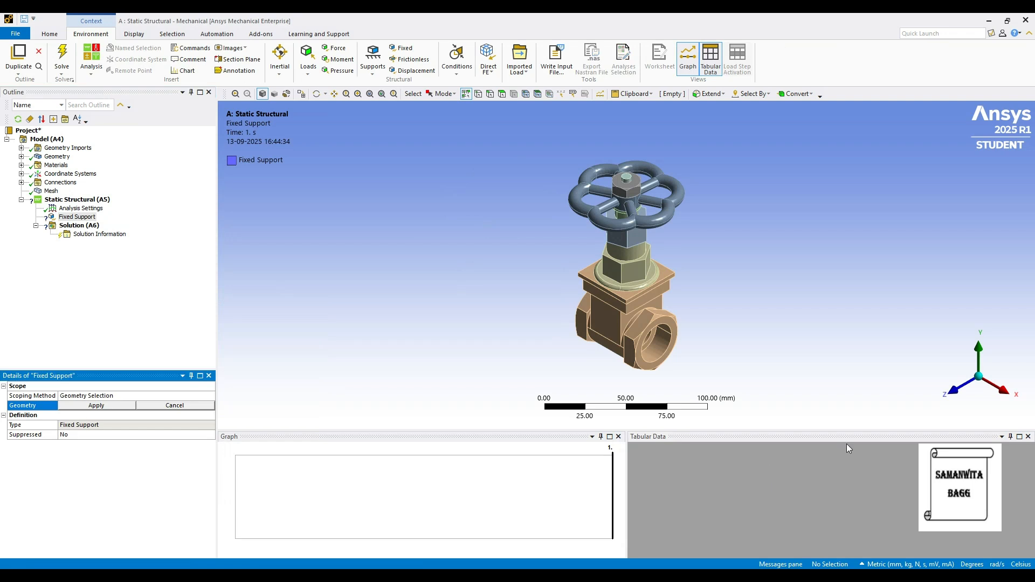
left_click(664, 328)
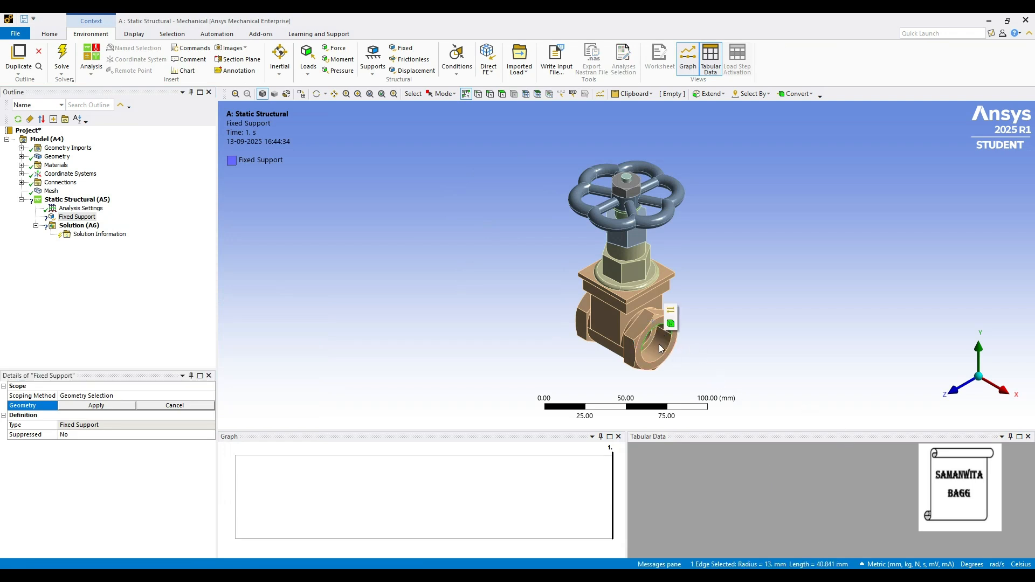
left_click(502, 94)
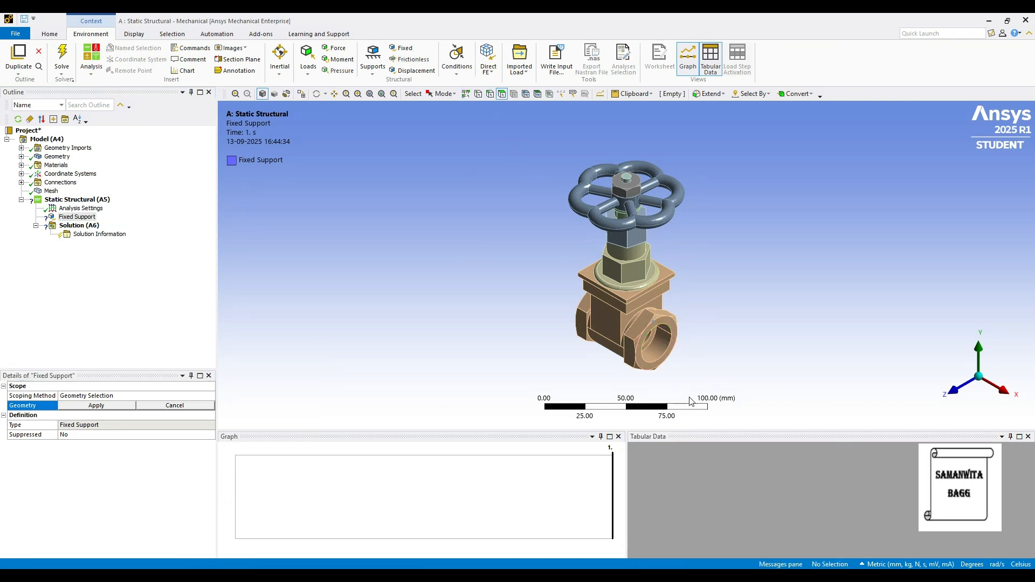
left_click(652, 324)
middle_click_drag(653, 325, 868, 371)
left_click(592, 318, "ctrl")
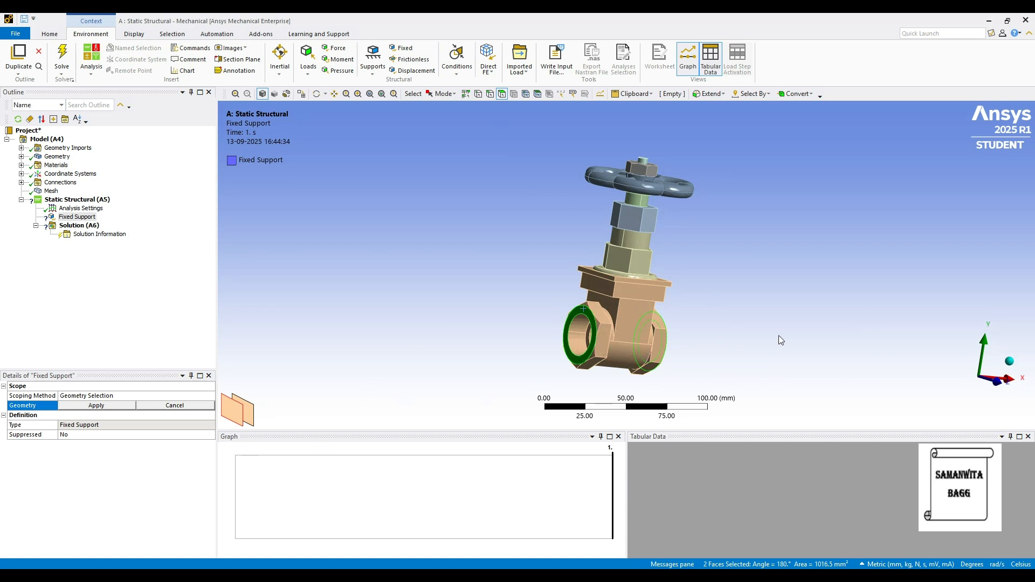
left_click(103, 407)
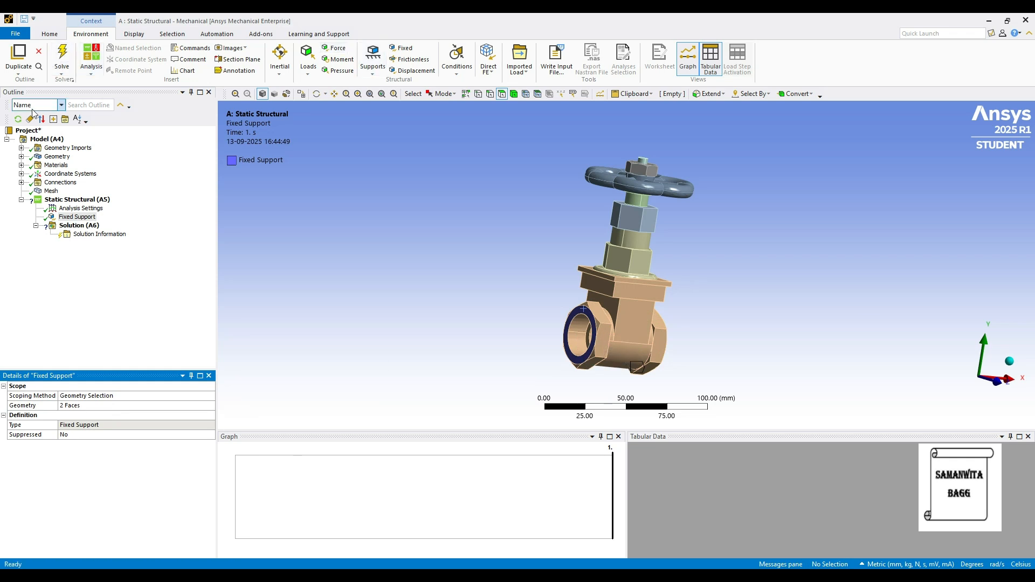
Insert a Pressure load and select the internal bore faces reachable through one end of the valve body.
right_click(90, 203)
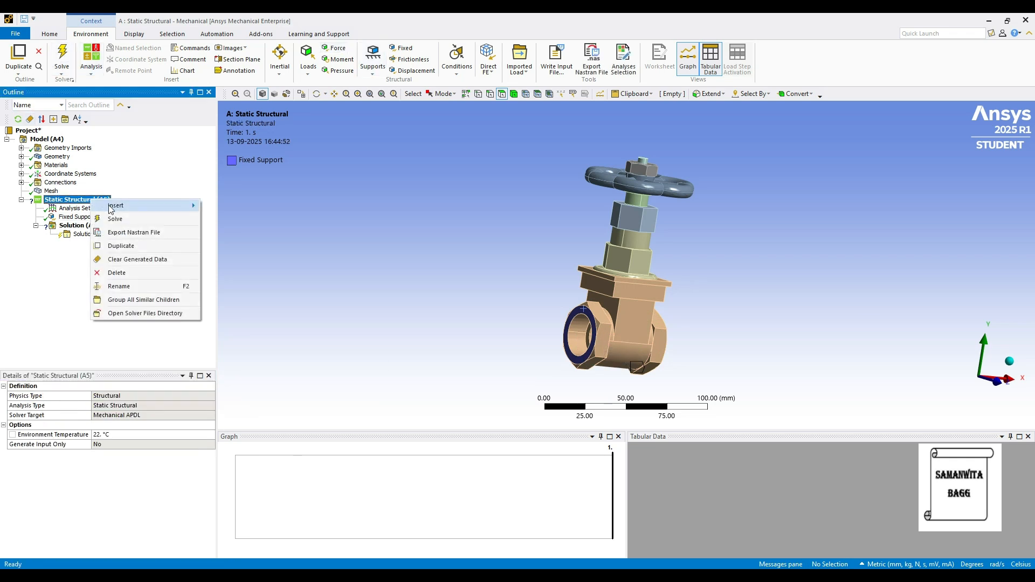
mouse_move(140, 206)
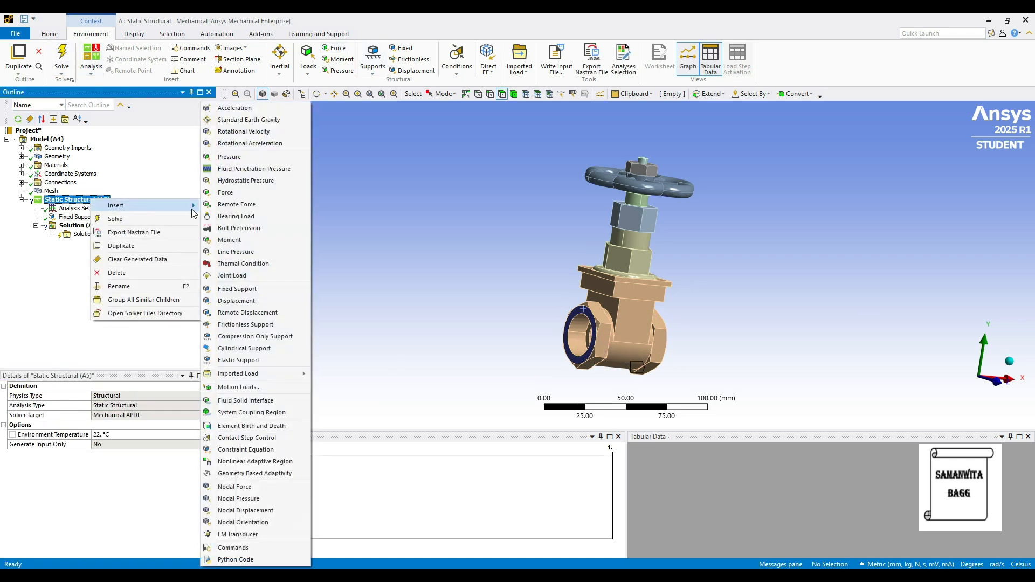
left_click(264, 157)
middle_click_drag(700, 338, 561, 284)
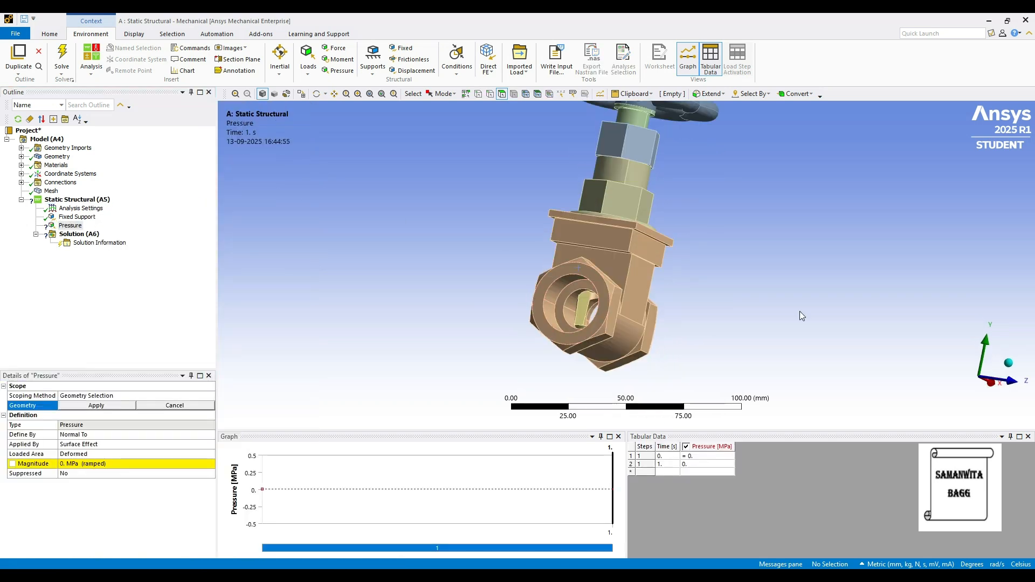
left_click_drag(560, 286, 591, 316)
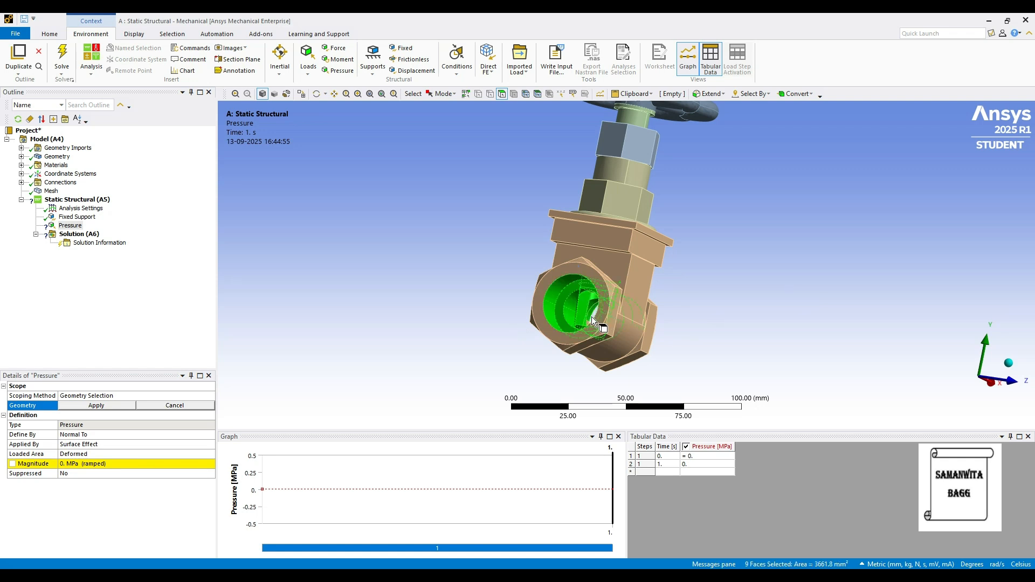
middle_click_drag(590, 323, 670, 335)
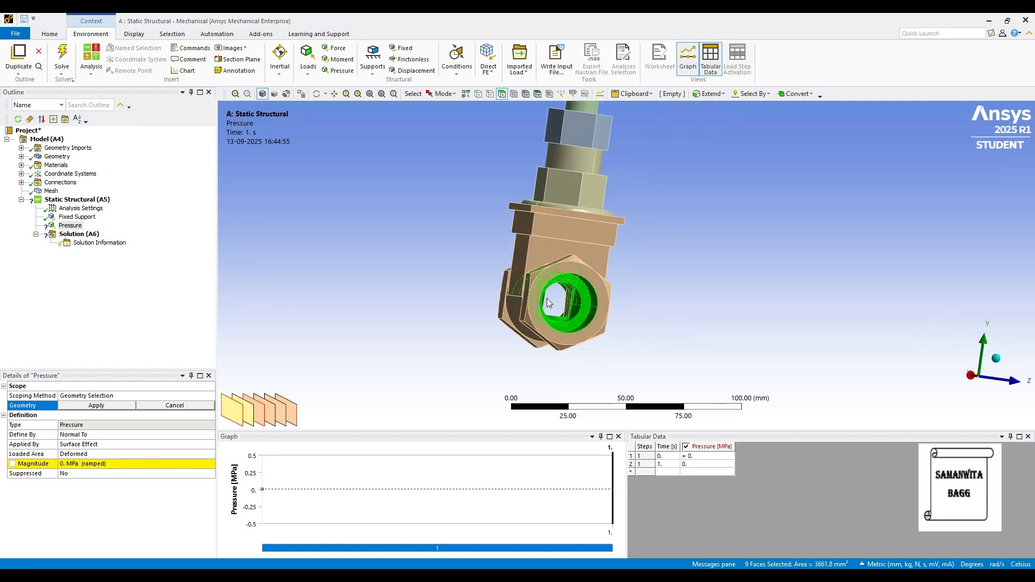
scroll(558, 311, "up", 2)
scroll(558, 311, "up", 1)
left_click(513, 349, "ctrl")
middle_click_drag(514, 348, 241, 280)
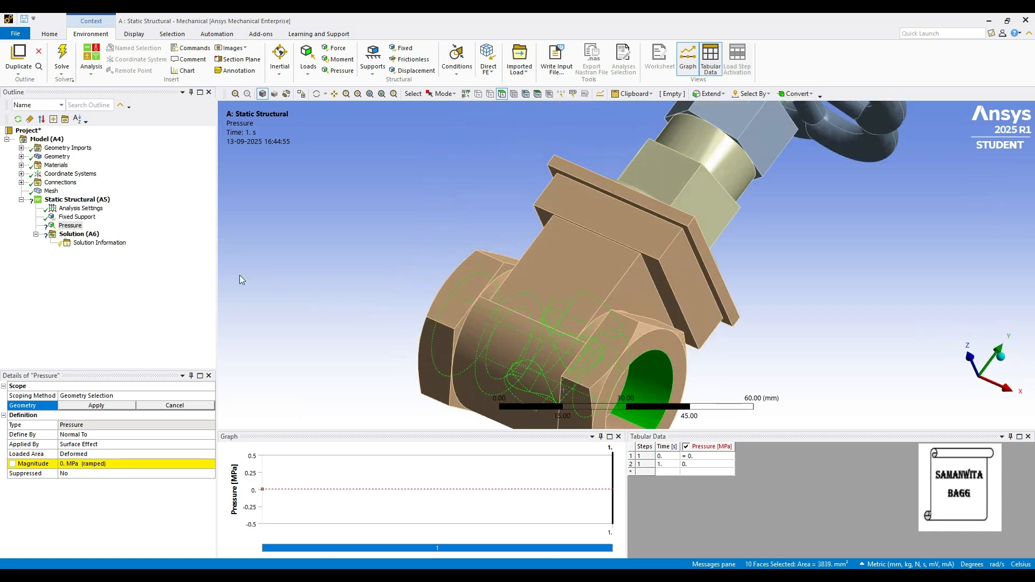
Add the remaining internal faces seen through the valve's port openings and scope the Pressure to all 16 faces.
middle_click_drag(550, 326, 464, 277)
left_click(591, 338, "ctrl")
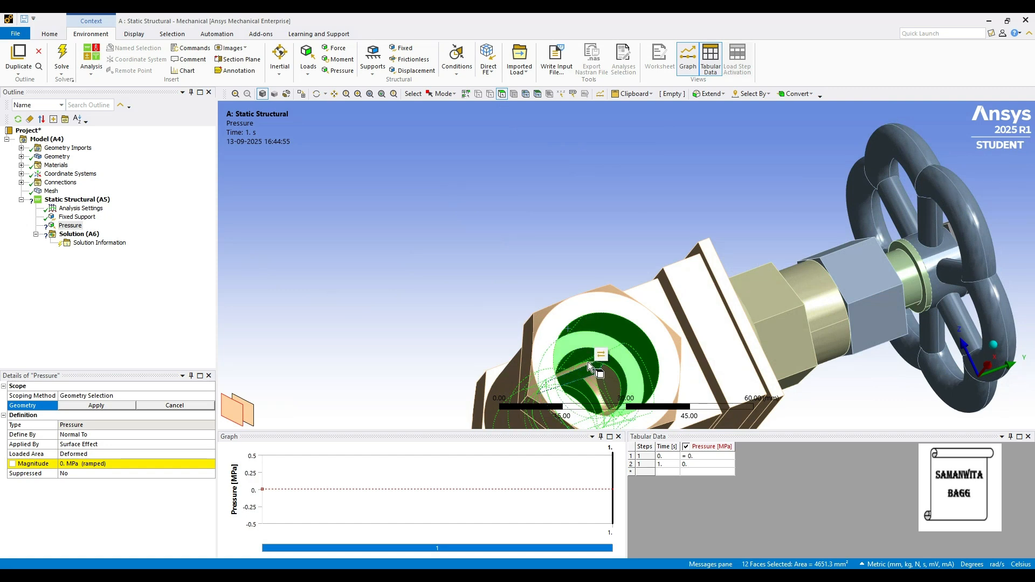
left_click(608, 386, "ctrl")
left_click(609, 387, "ctrl")
left_click(622, 378, "ctrl")
middle_click_drag(621, 377, 554, 413)
left_click(585, 380, "ctrl")
middle_click_drag(653, 387, 733, 329)
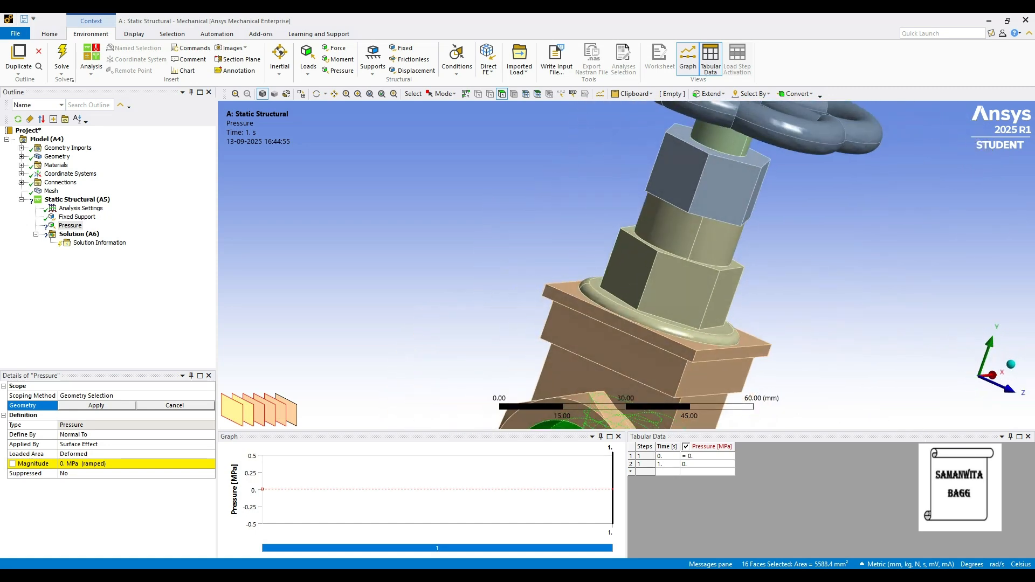
left_click(117, 408)
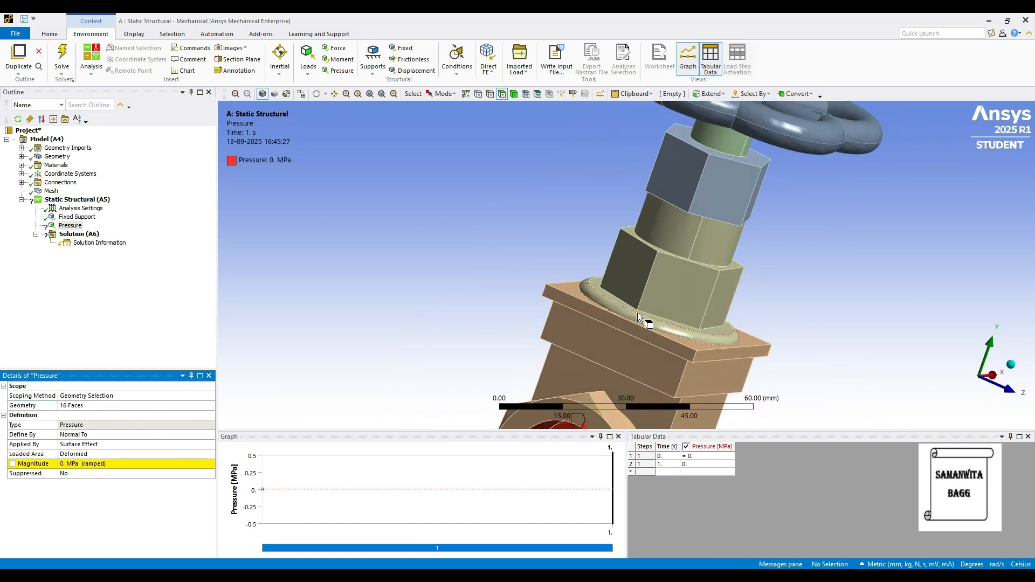
Set the Pressure magnitude on the internal valve faces to 10 MPa.
key("F7")
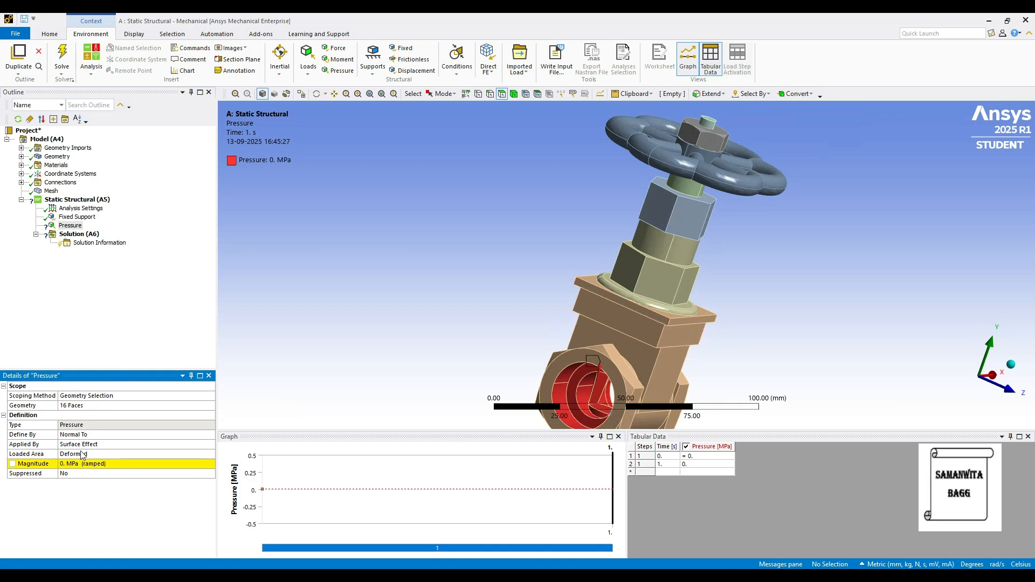
left_click(77, 465)
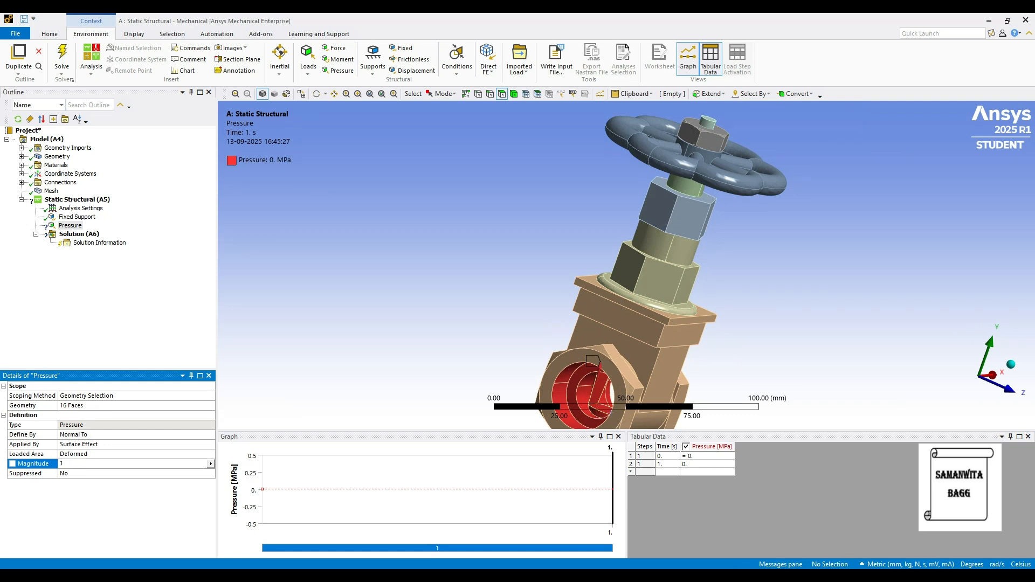
type("10")
key("Return")
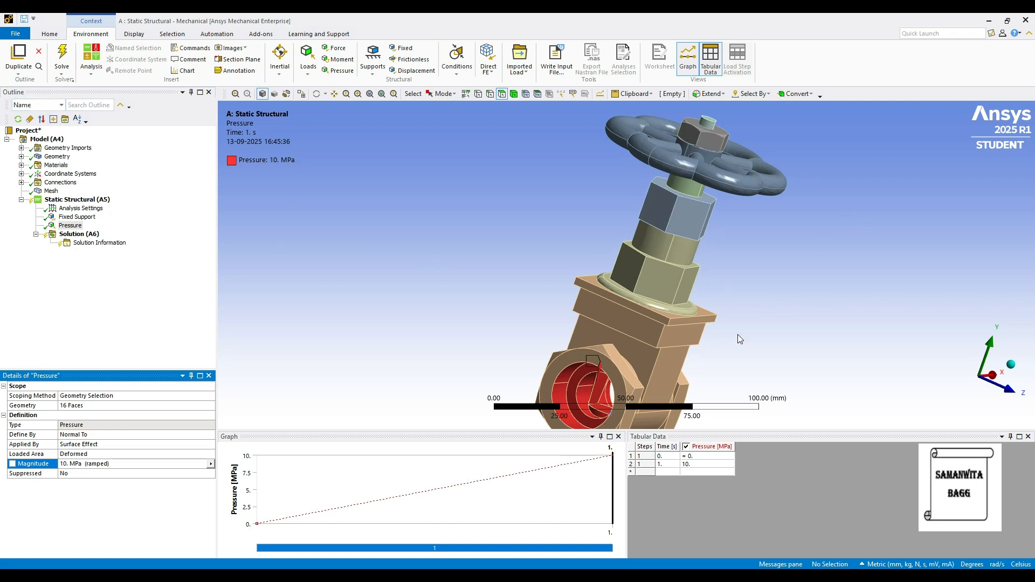
Insert a Moment load and select the two cylindrical faces of the collar between the hand wheel and the gland nut.
middle_click_drag(682, 372, 657, 386)
scroll(657, 386, "down", 3)
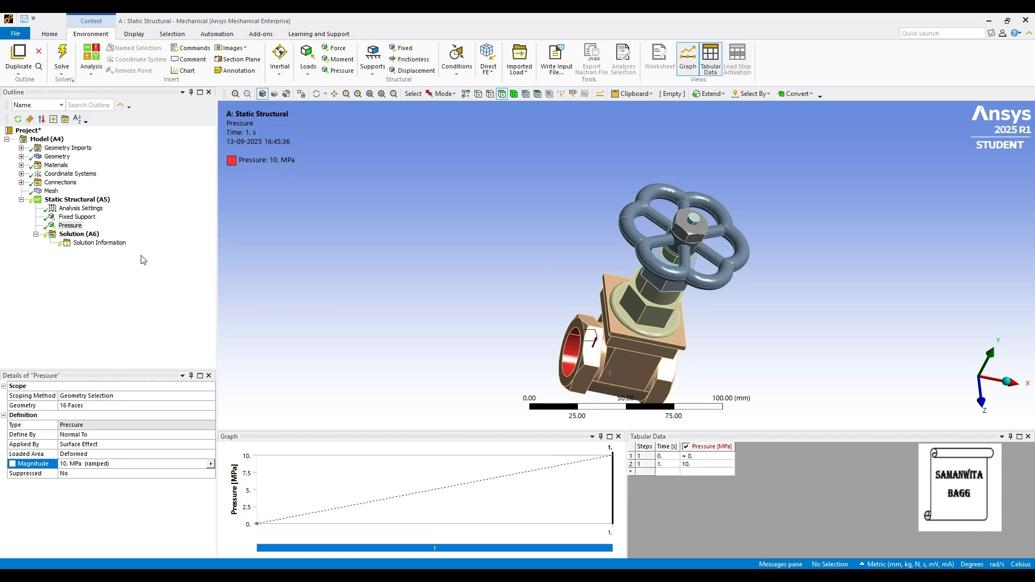
right_click(99, 199)
mouse_move(156, 205)
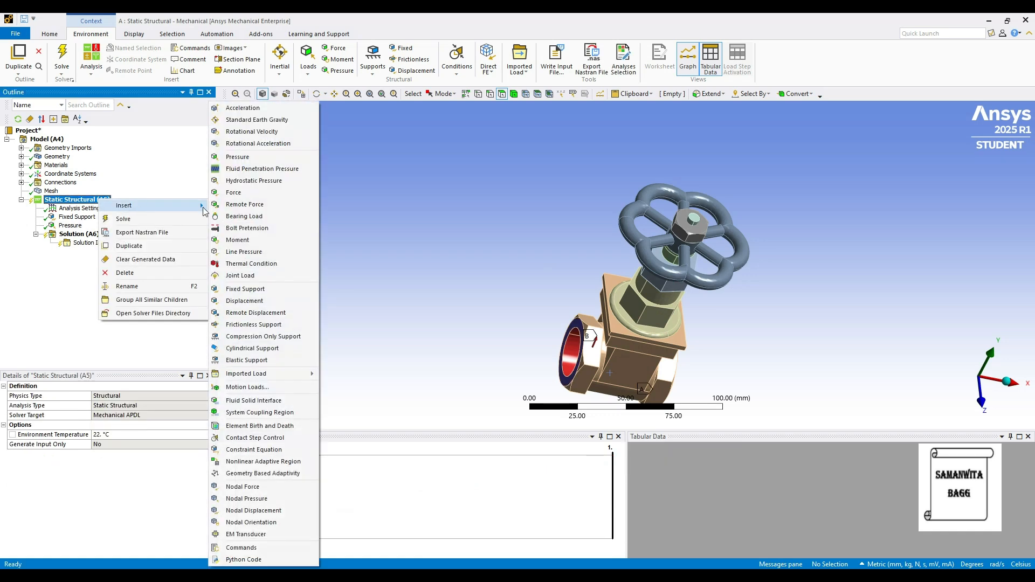
left_click(281, 241)
middle_click_drag(717, 293, 756, 250)
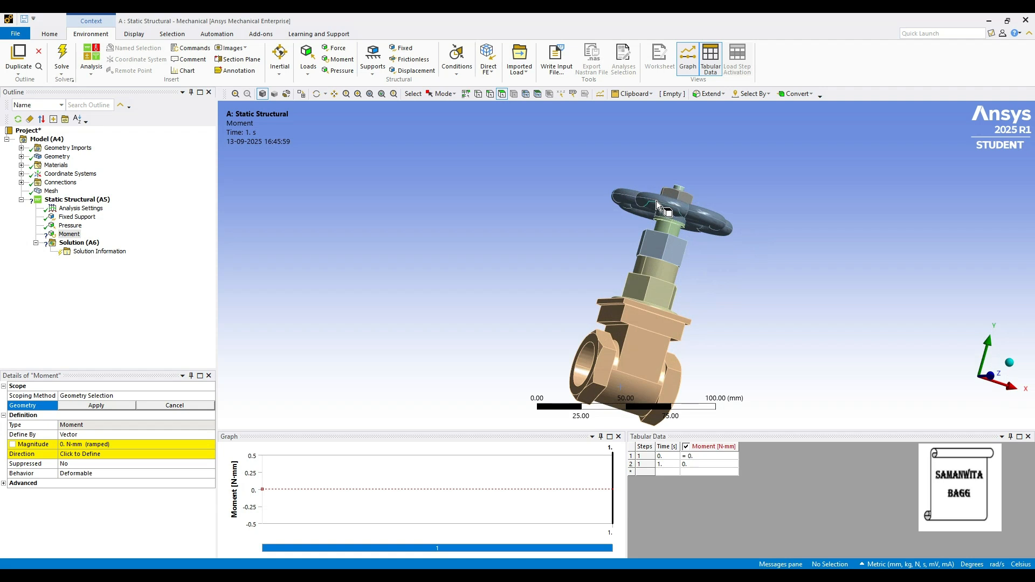
scroll(675, 234, "up", 2)
middle_click_drag(671, 213, 695, 269)
left_click(685, 211)
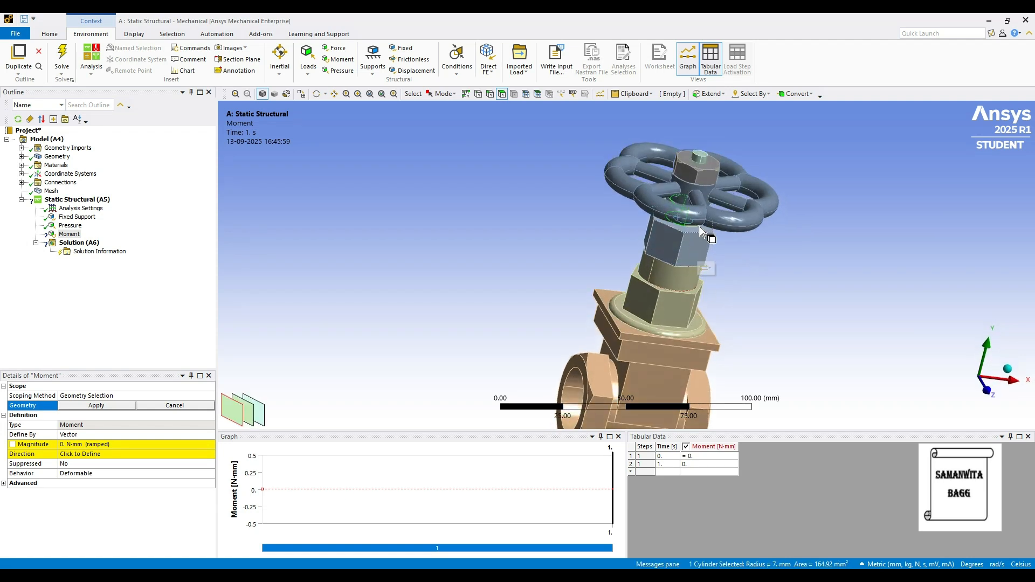
middle_click_drag(703, 231, 723, 198)
left_click(685, 240, "ctrl")
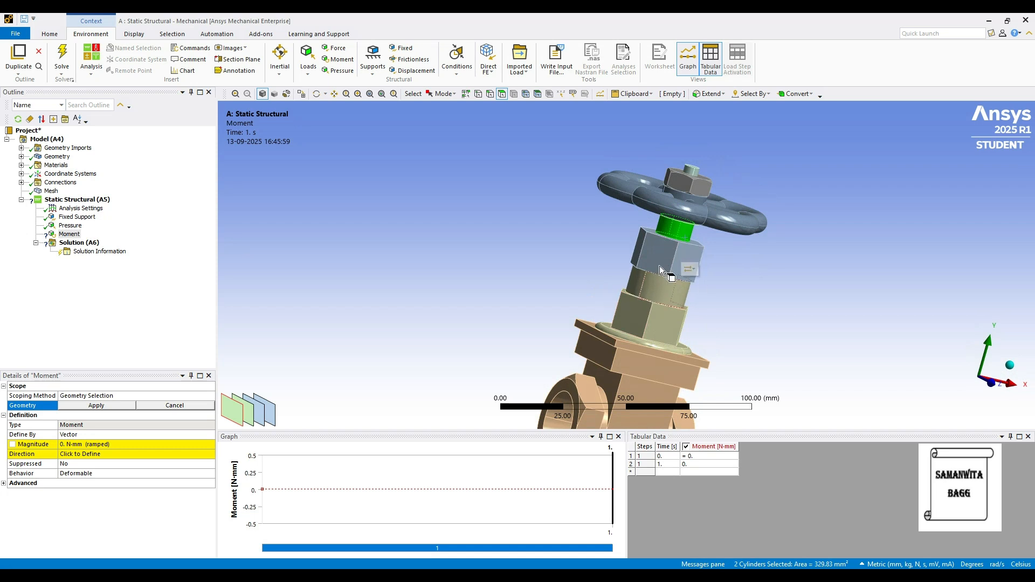
Hide the Gland Nut body to expose the spindle beneath the hand wheel.
left_click(21, 157)
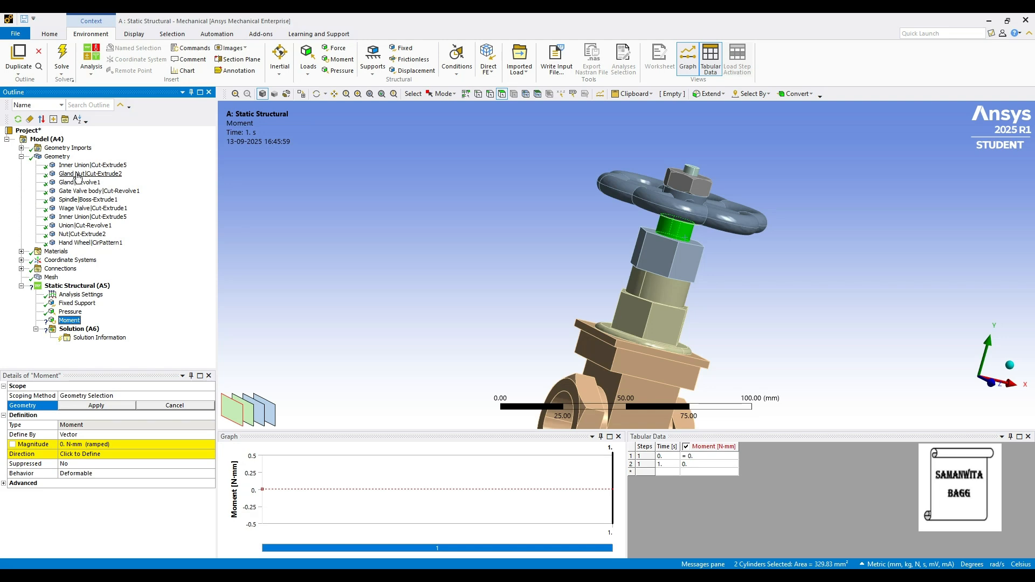
left_click(96, 175)
right_click(97, 177)
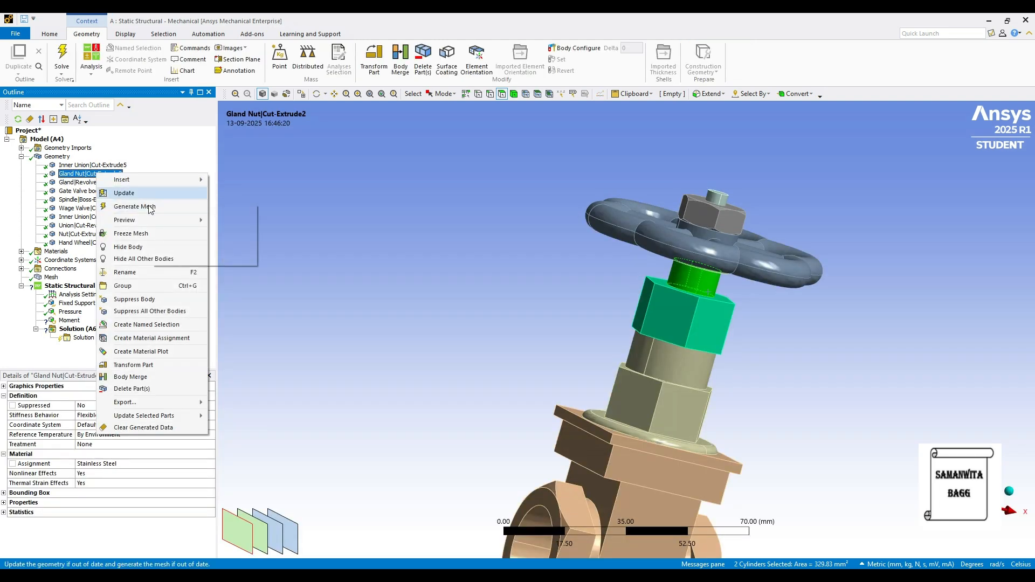
left_click(128, 247)
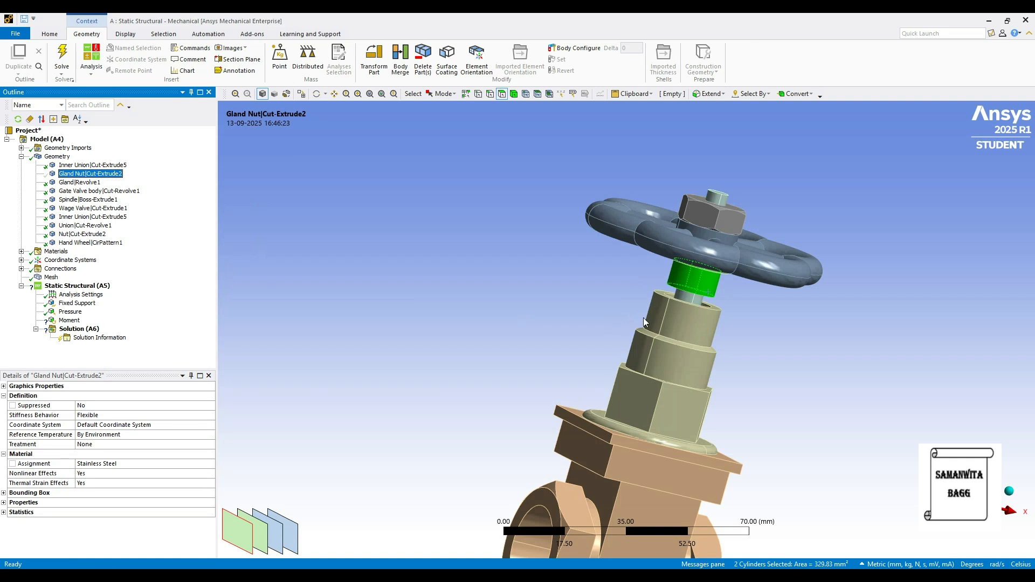
Add the exposed spindle's two cylindrical faces to the selection and scope the Moment load to the four faces.
mouse_move(717, 298)
middle_mouse_down()
mouse_move(724, 284)
mouse_move(629, 272)
mouse_move(711, 304)
middle_mouse_up()
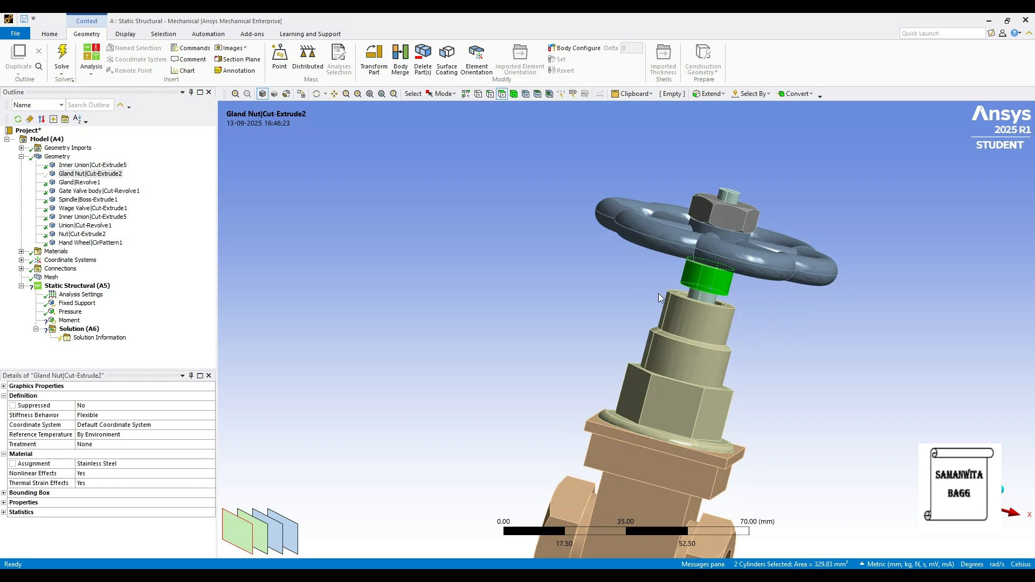
left_click(704, 299, "ctrl")
left_click(692, 295, "ctrl")
middle_click_drag(717, 310, 809, 329)
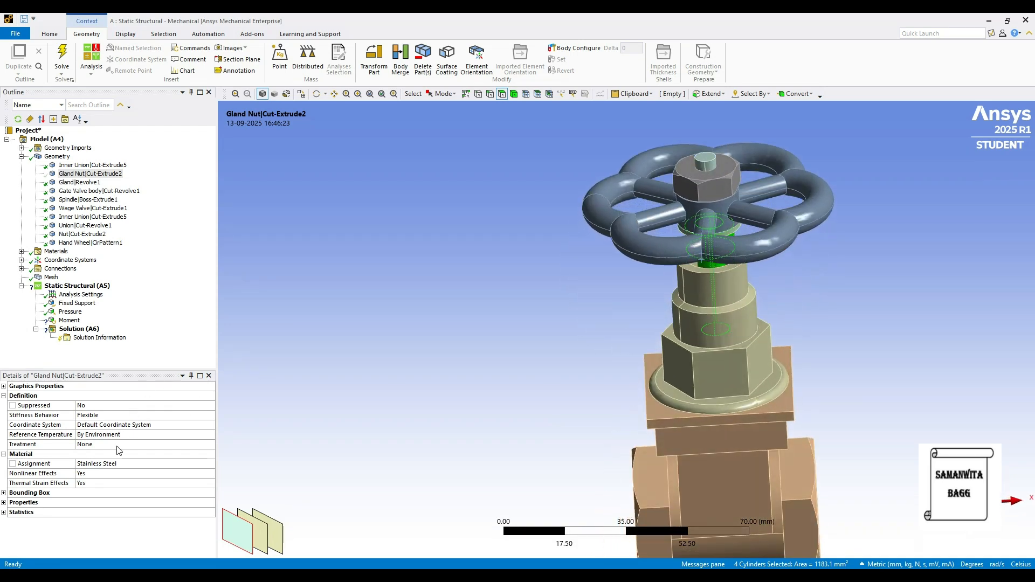
left_click(70, 320)
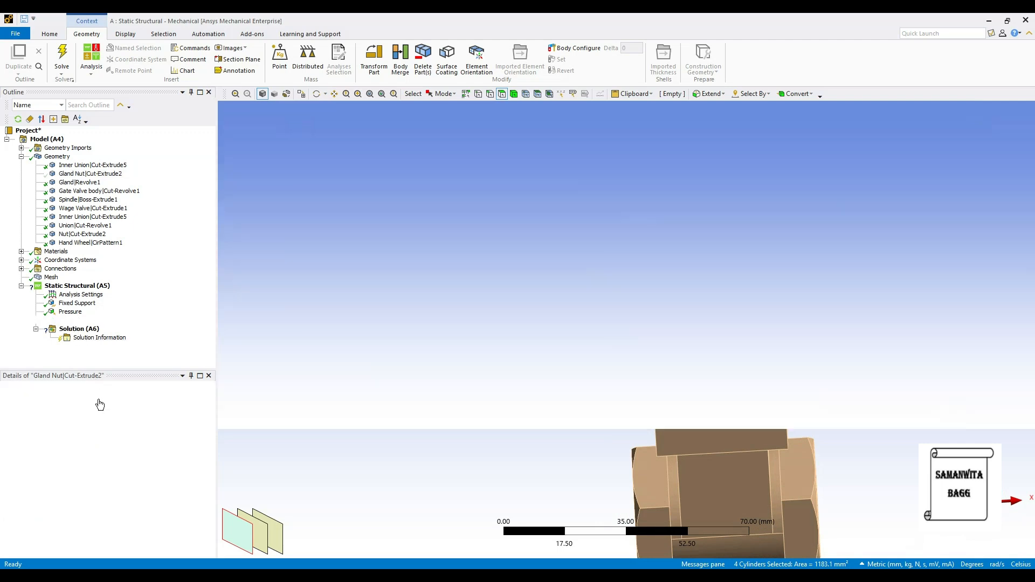
left_click(87, 407)
left_click(90, 405)
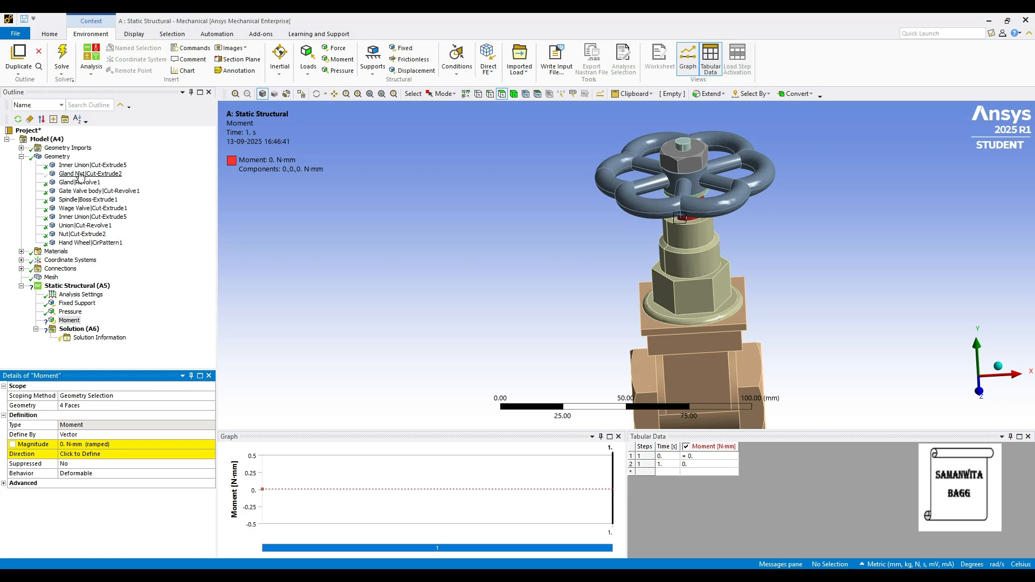
Show the Gland Nut body again and collapse the Geometry body list.
right_click(80, 174)
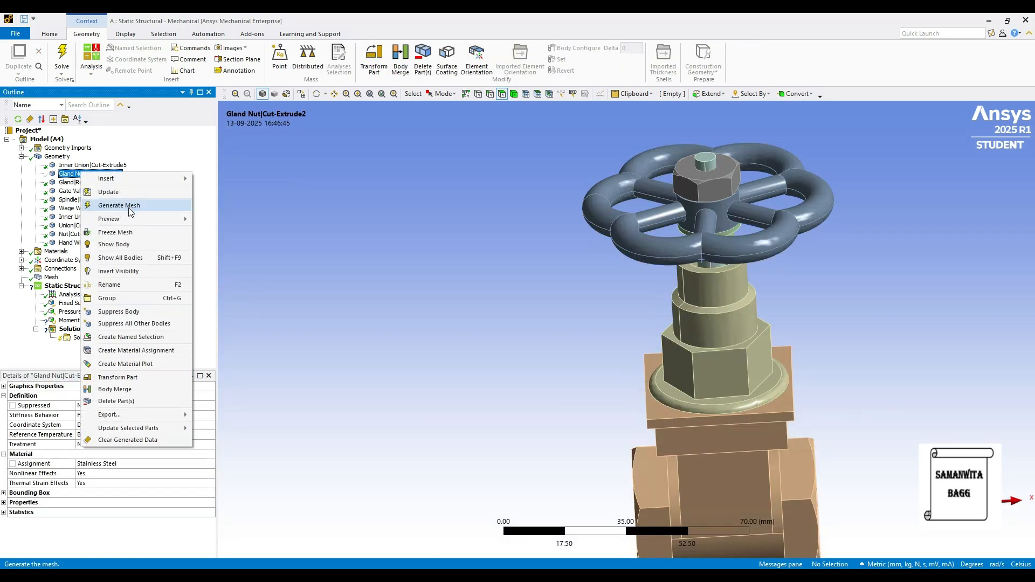
left_click(141, 247)
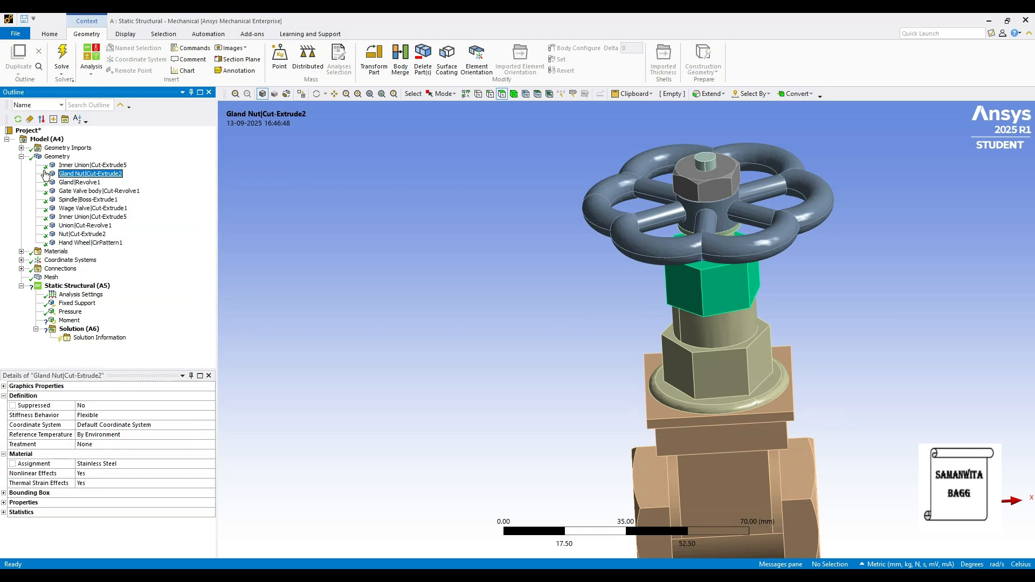
left_click(21, 156)
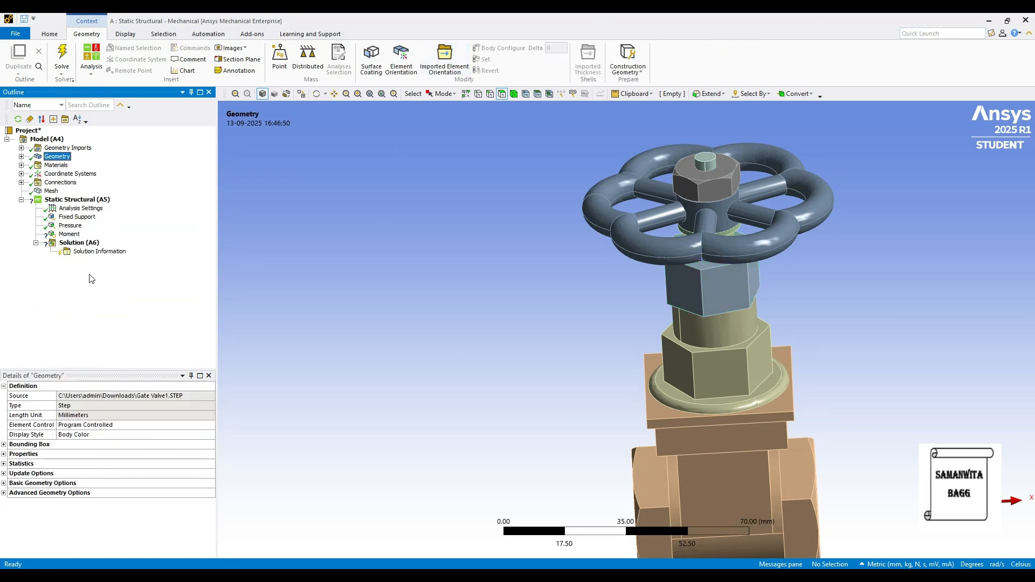
Define the Moment load by components and set its Y component to -200 N·mm.
left_click(69, 234)
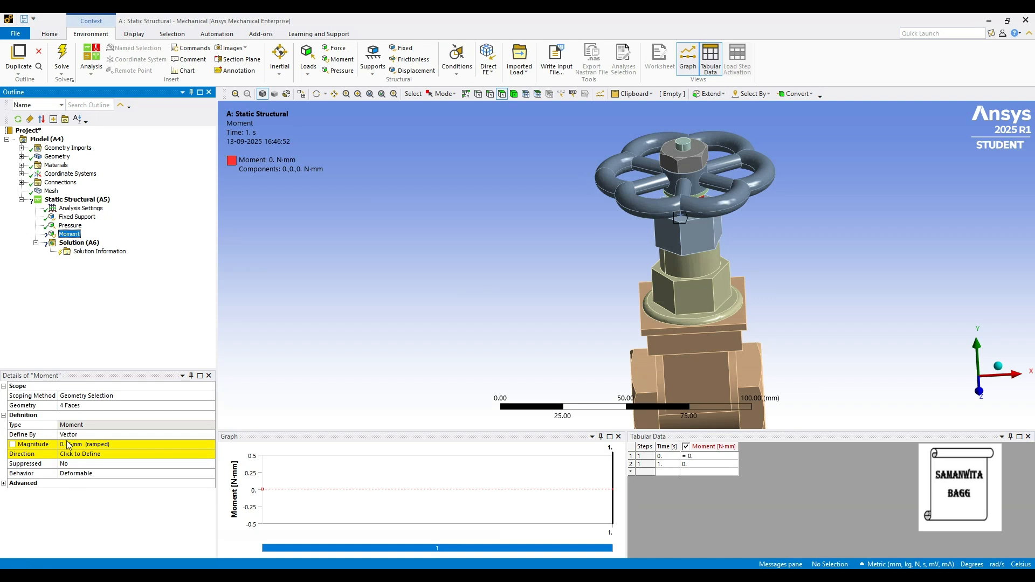
left_click(207, 434)
left_click(211, 436)
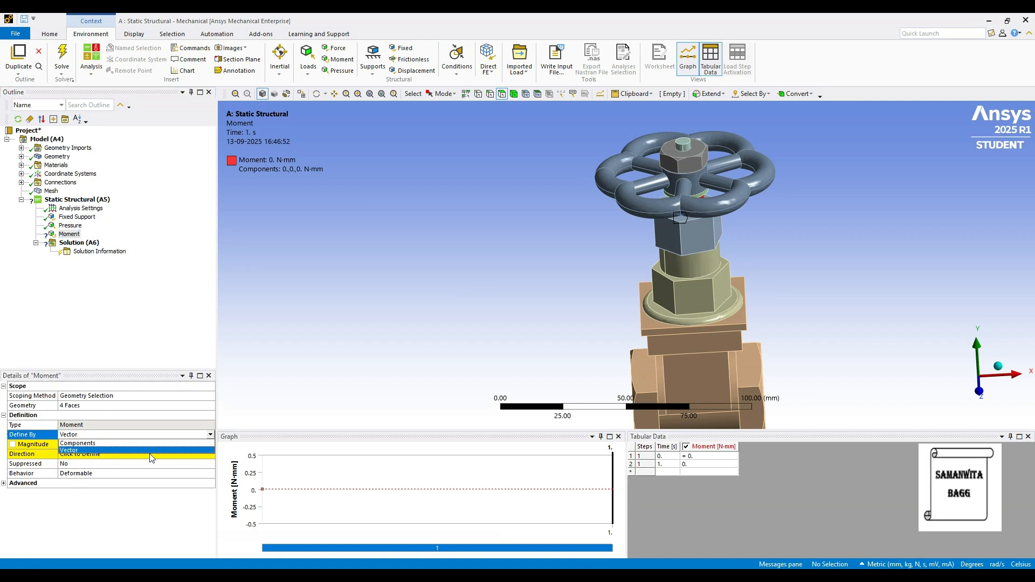
left_click(145, 443)
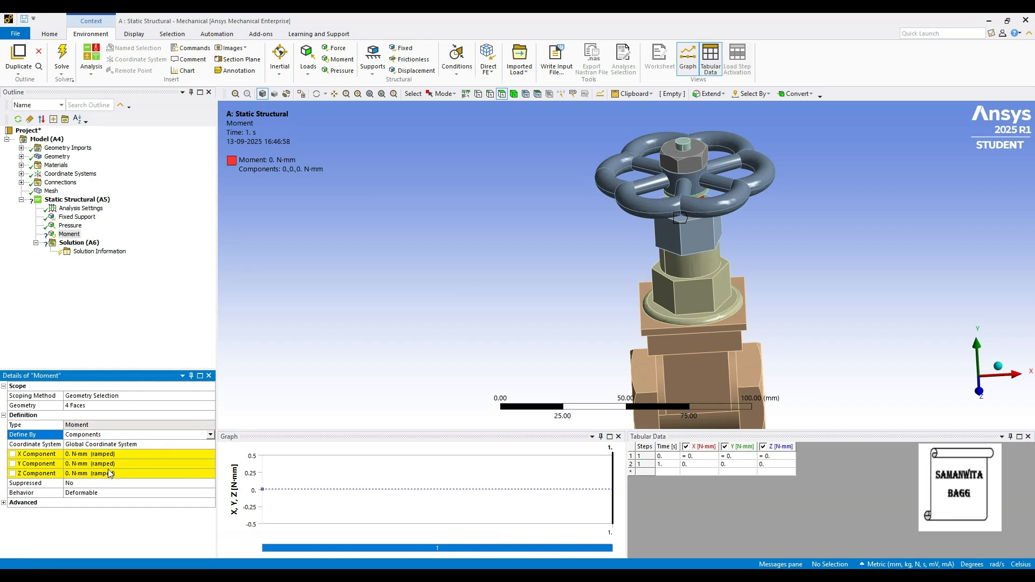
left_click(83, 463)
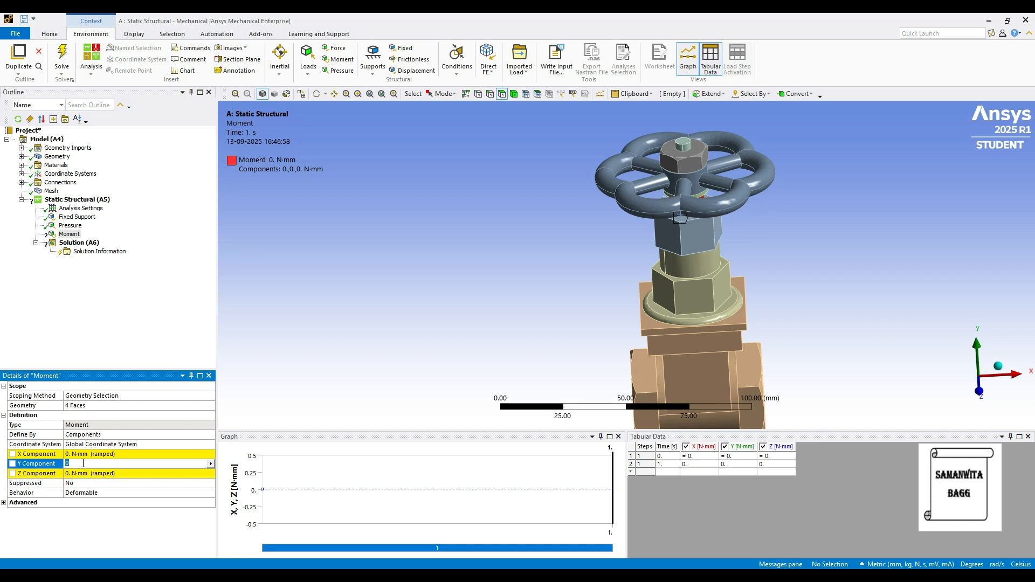
key("Return")
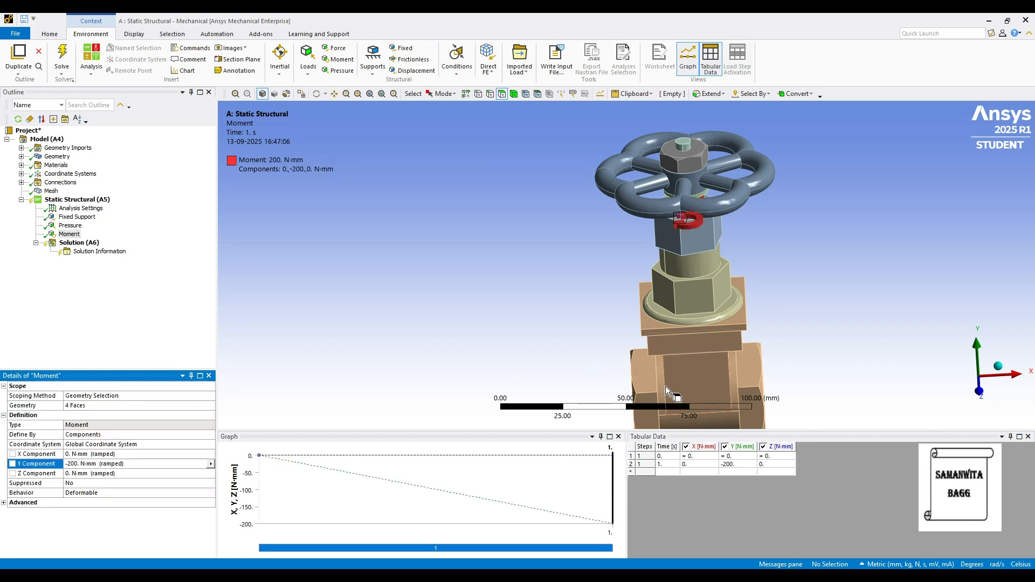
middle_click_drag(647, 364, 674, 343)
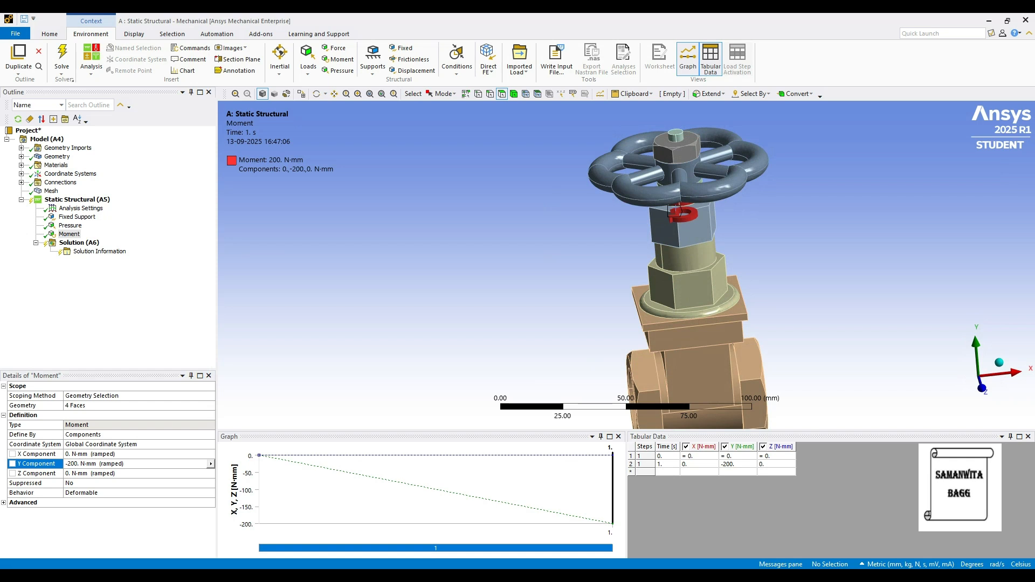
Insert a Total Deformation result under the Solution.
left_click(91, 243)
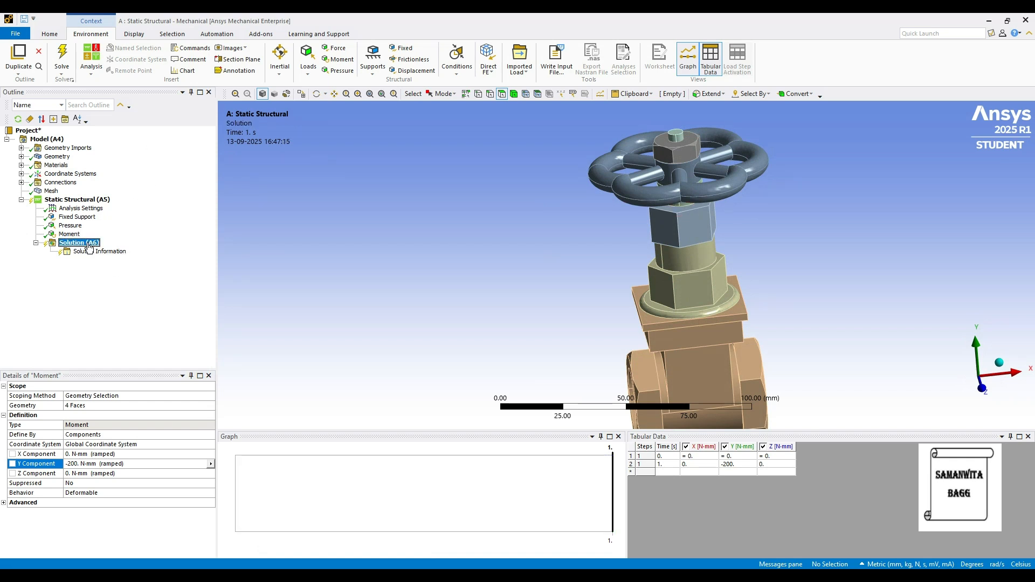
right_click(88, 244)
mouse_move(143, 250)
mouse_move(257, 259)
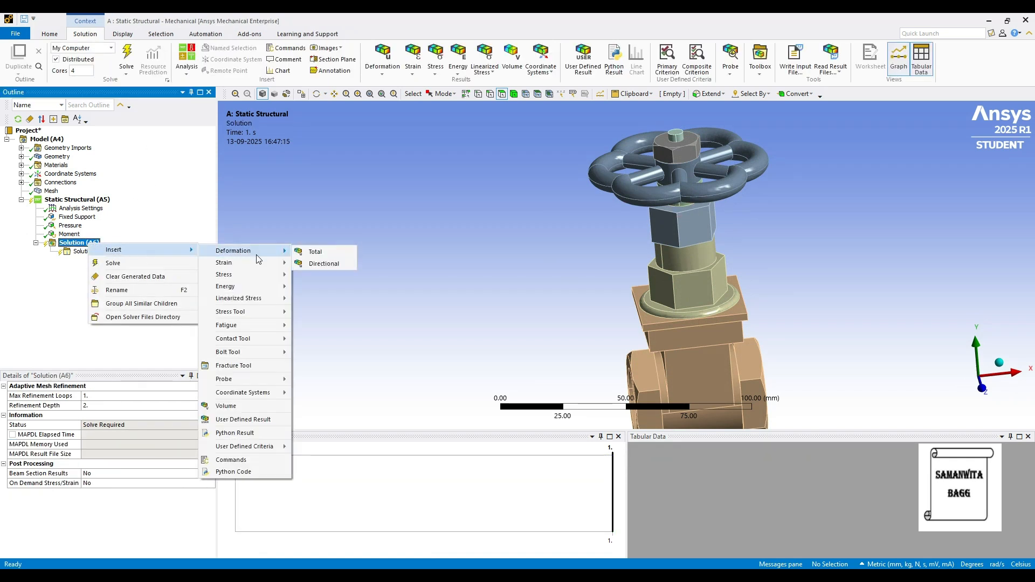
left_click(328, 252)
Insert a Directional Deformation result under the Solution, keeping the X Axis orientation.
left_click(79, 244)
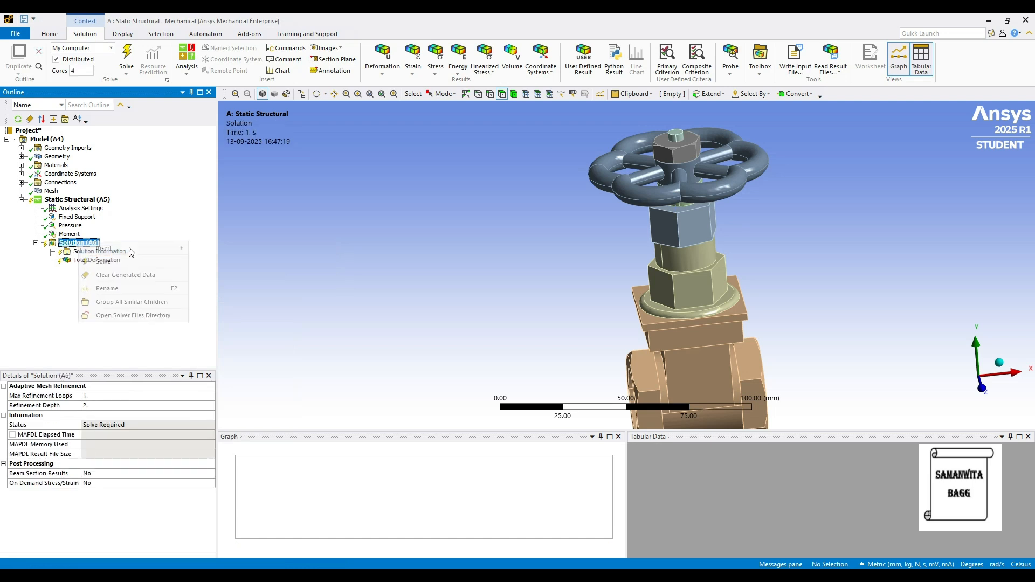
right_click(78, 244)
mouse_move(140, 248)
mouse_move(242, 249)
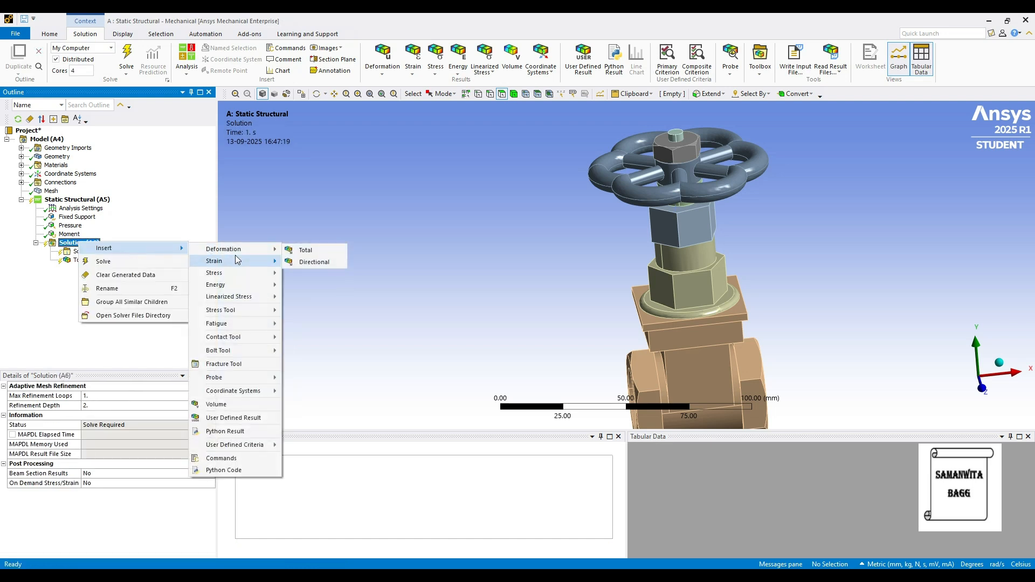
left_click(328, 262)
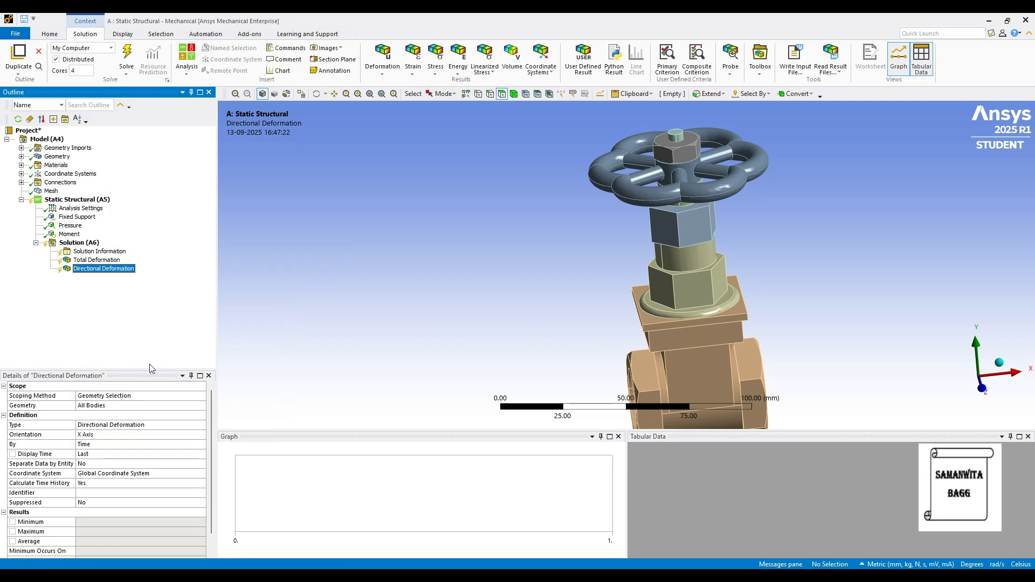
Insert Equivalent Elastic Strain and Equivalent (von-Mises) Stress results under the Solution.
mouse_move(649, 390)
middle_mouse_down()
mouse_move(612, 348)
mouse_move(600, 365)
mouse_move(645, 400)
middle_mouse_up()
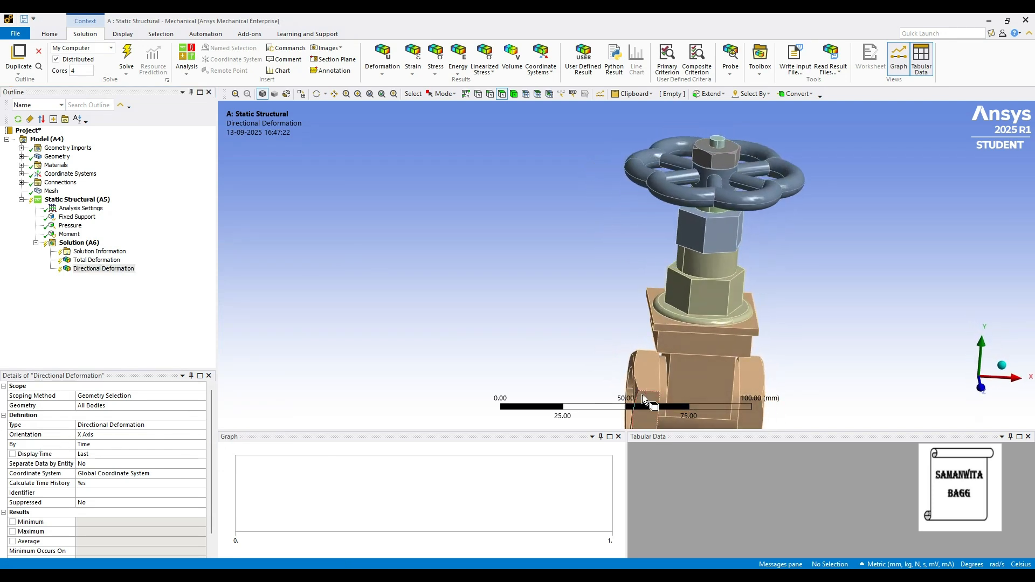
right_click(75, 243)
mouse_move(124, 248)
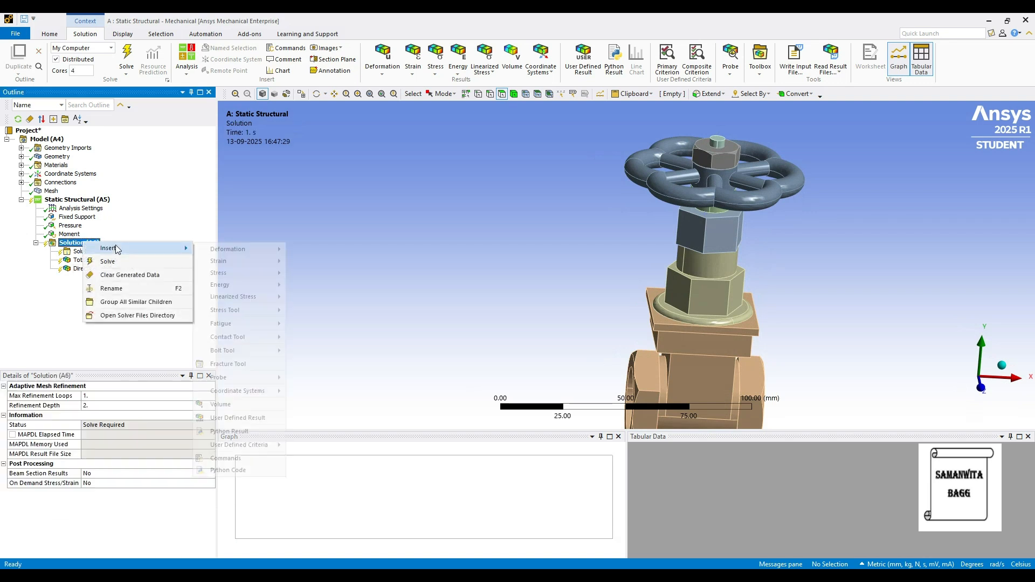
mouse_move(218, 260)
left_click(310, 262)
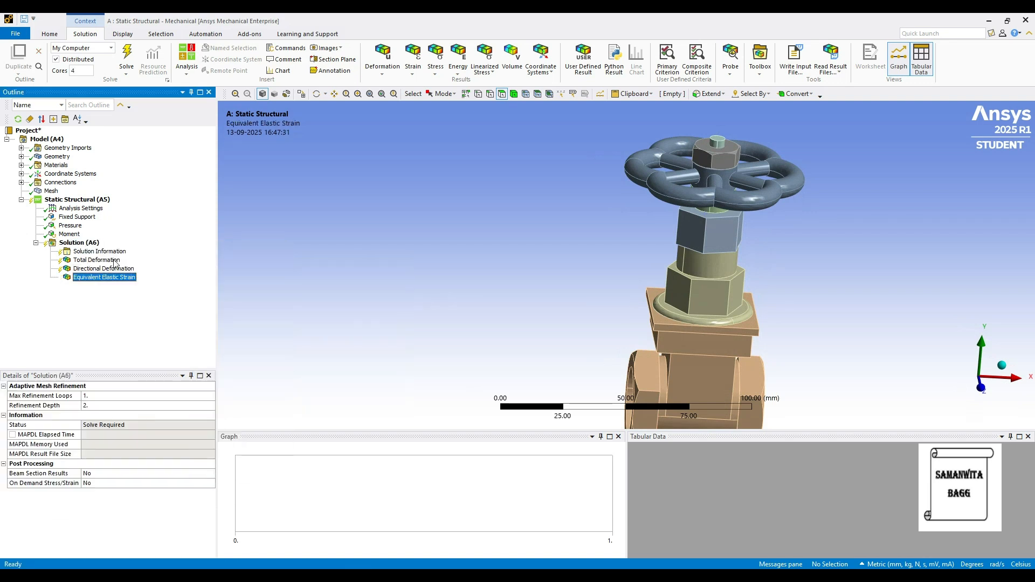
right_click(75, 243)
mouse_move(124, 248)
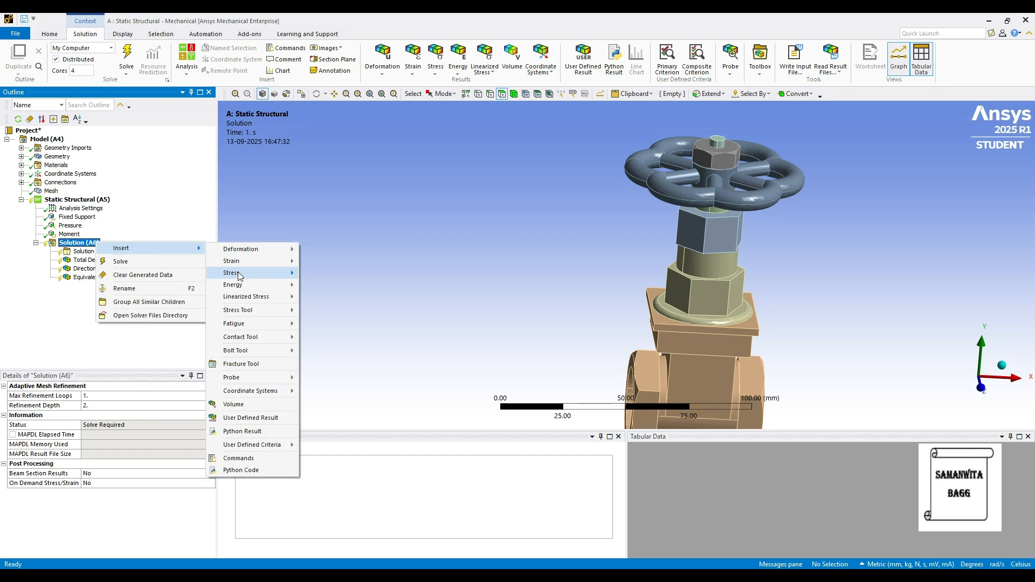
mouse_move(232, 272)
left_click(331, 273)
Add a Stress Tool using the Max Equivalent Stress theory for the safety factor, and solve the analysis.
left_click(84, 243)
right_click(84, 244)
mouse_move(135, 249)
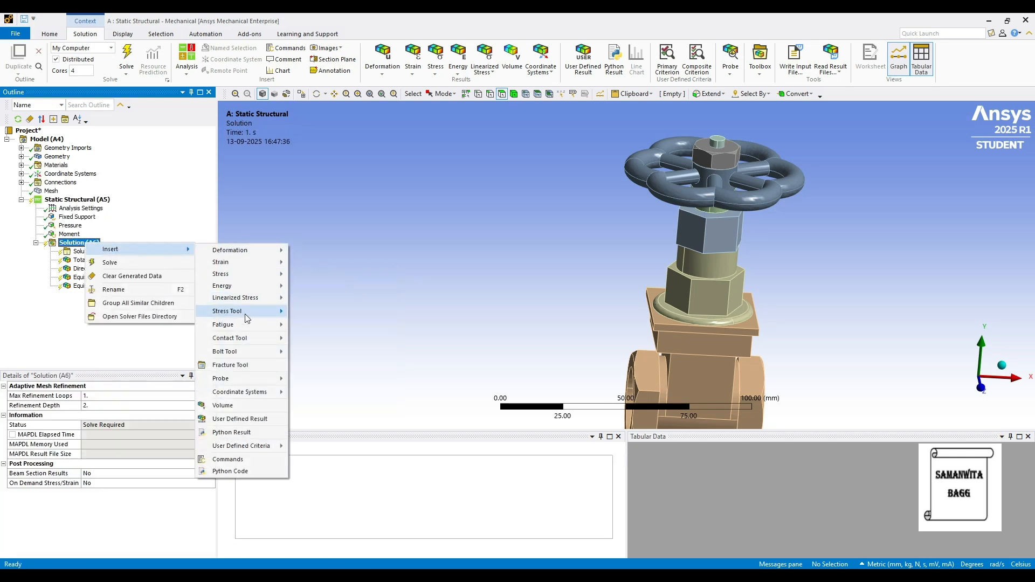
mouse_move(280, 317)
left_click(332, 313)
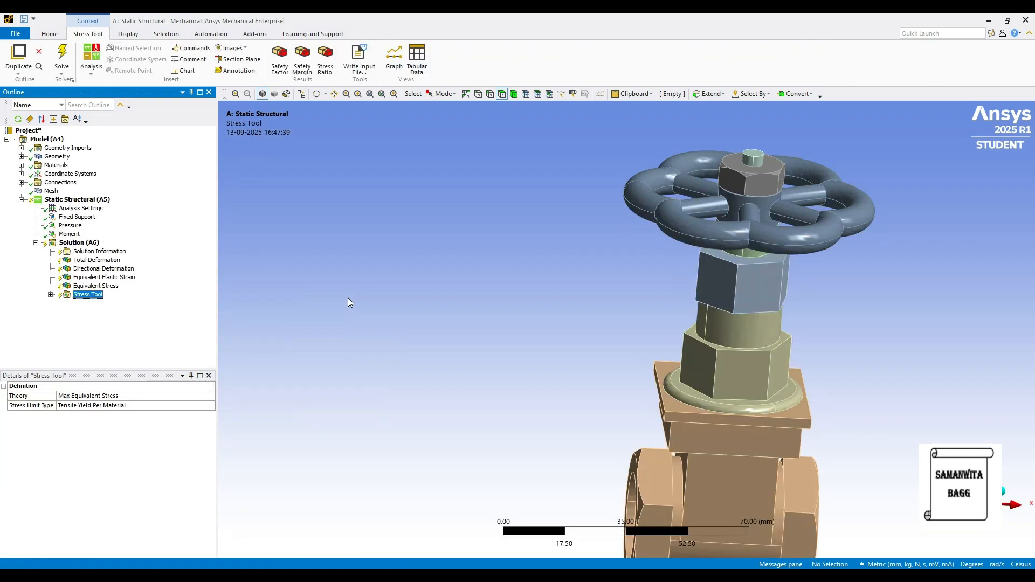
left_click(50, 295)
scroll(647, 317, "down", 2)
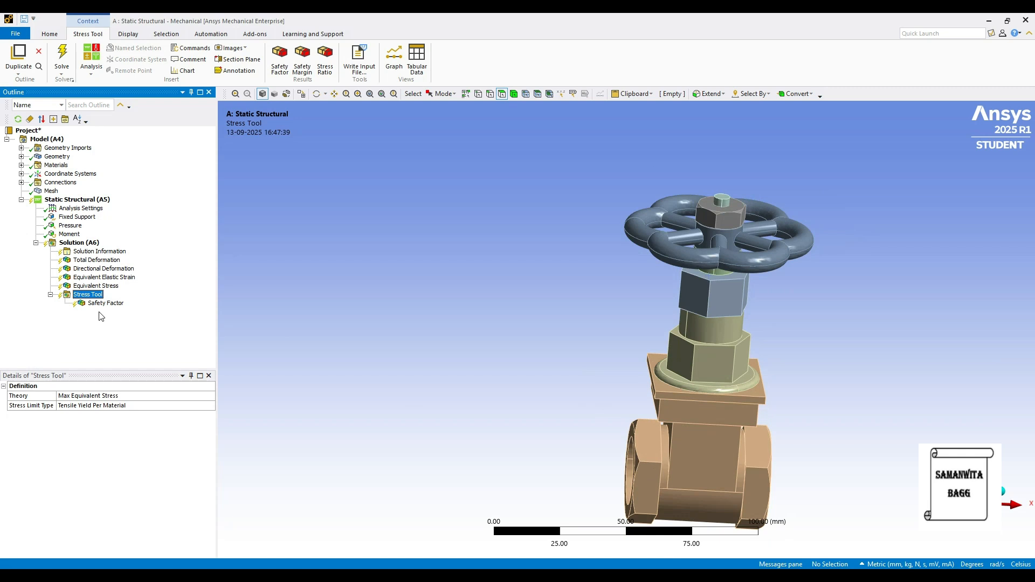
left_click(79, 243)
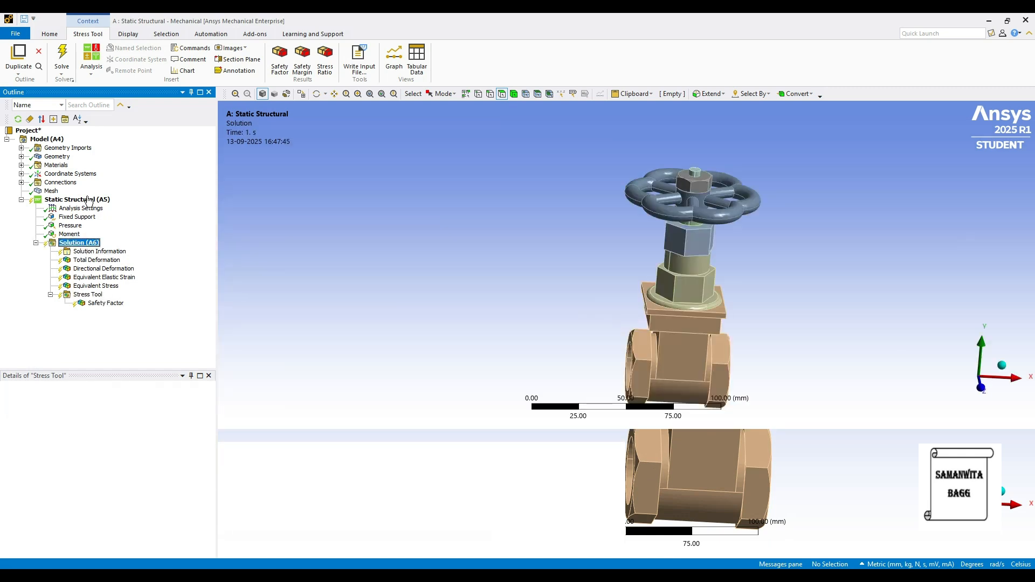
left_click(126, 55)
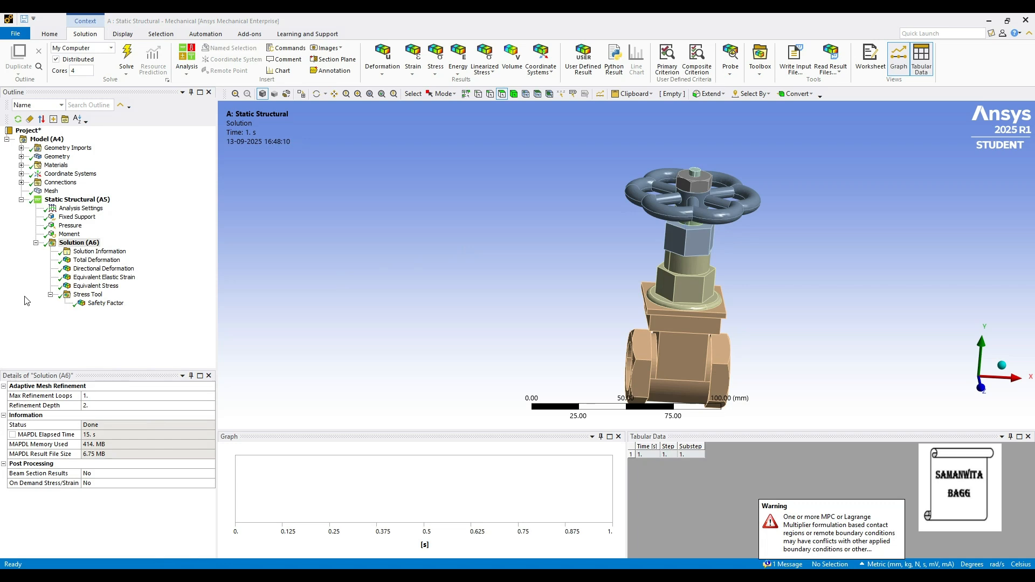
Display the Total Deformation result, inspect the valve from several angles, and play its animation briefly.
left_click(103, 264)
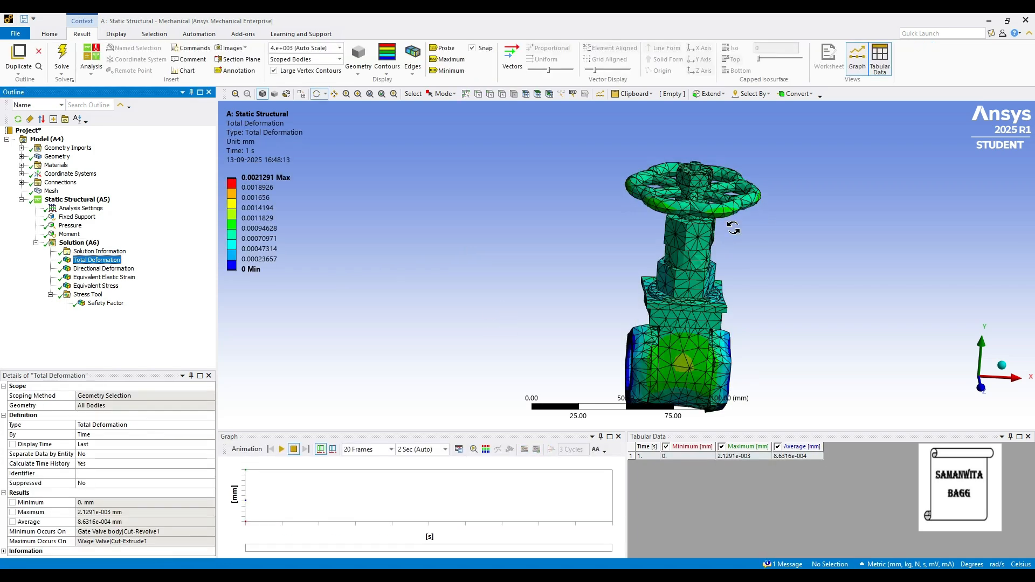
scroll(728, 254, "down", 3)
scroll(711, 265, "up", 3)
middle_click_drag(702, 271, 545, 216, "ctrl")
middle_click_drag(624, 313, 706, 312)
middle_click_drag(488, 299, 540, 296, "ctrl")
scroll(682, 296, "up", 1)
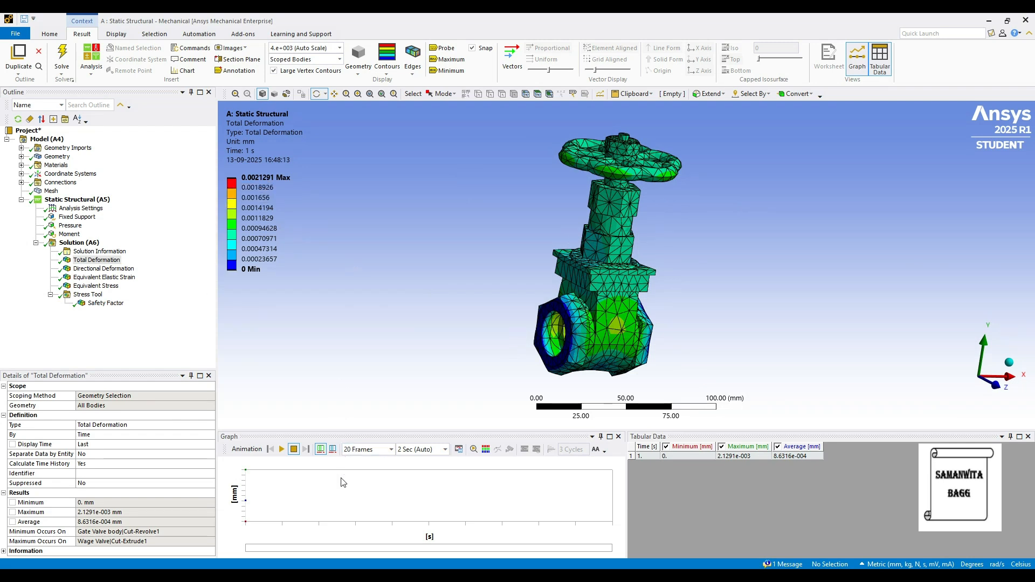
left_click(282, 449)
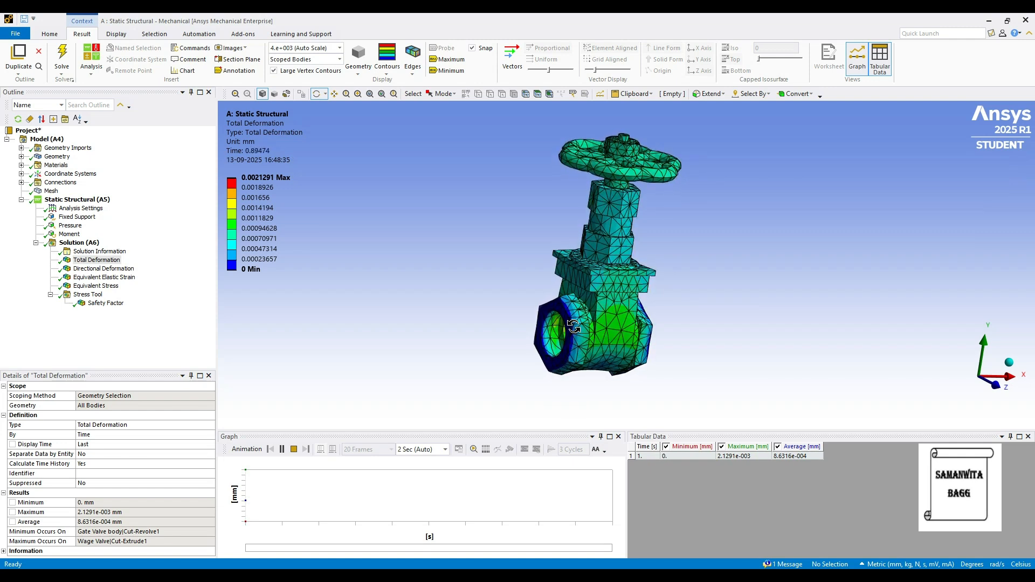
left_click(281, 450)
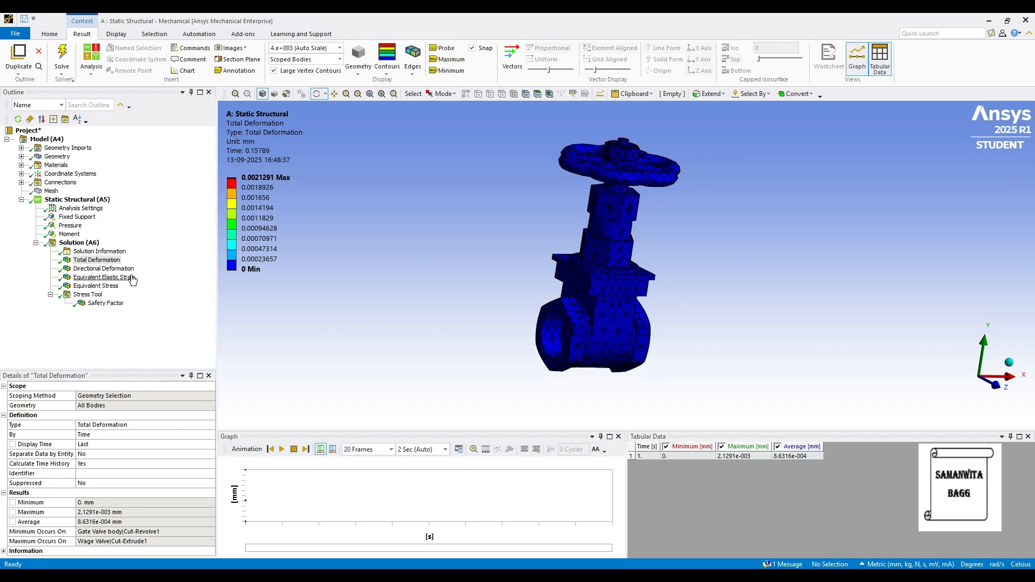
Display the X-axis Directional Deformation result and play its animation briefly.
left_click(108, 268)
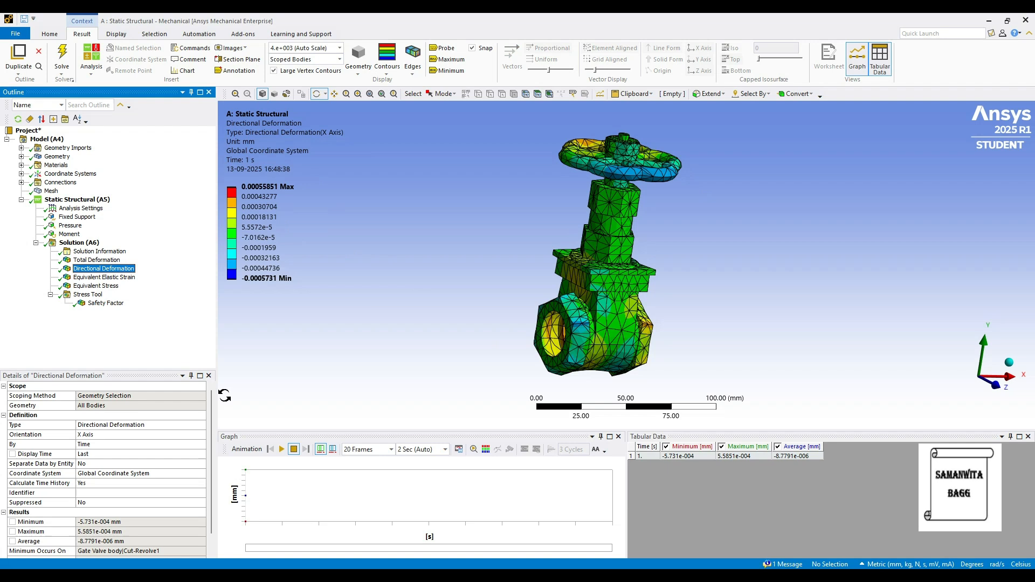
left_click(281, 449)
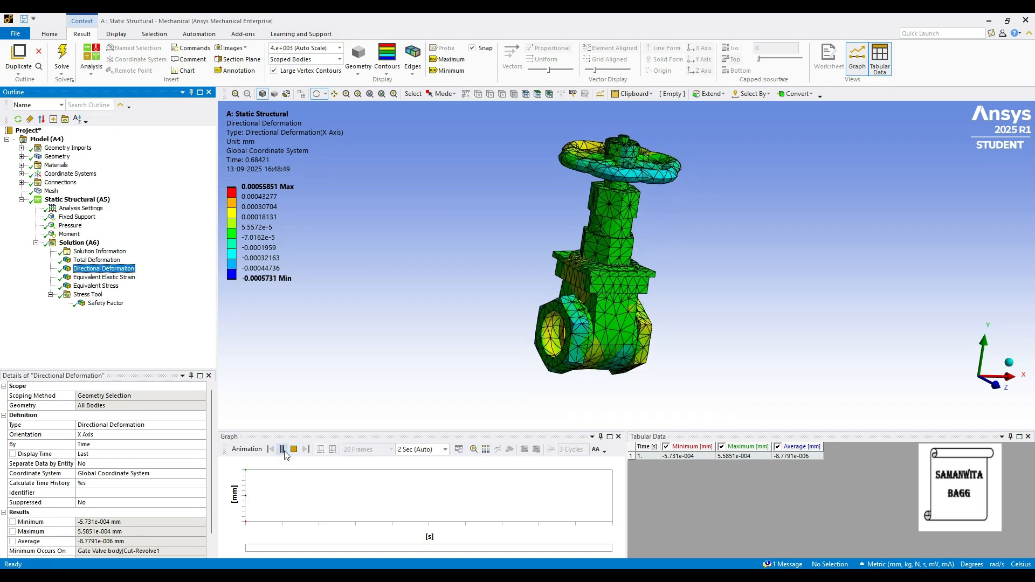
left_click(282, 449)
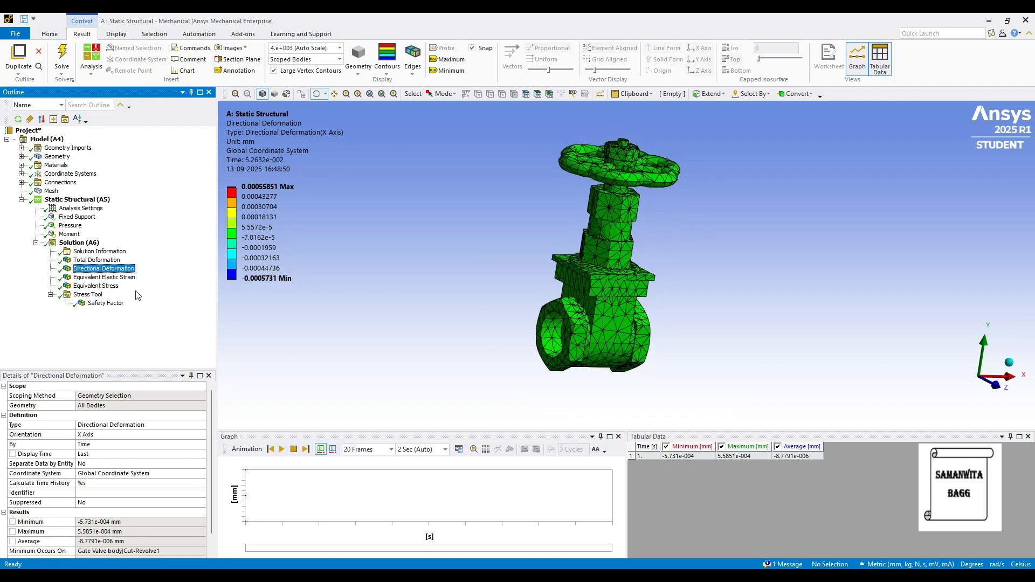
Review the Equivalent Elastic Strain contours, and display and animate the Equivalent Stress result.
left_click(97, 276)
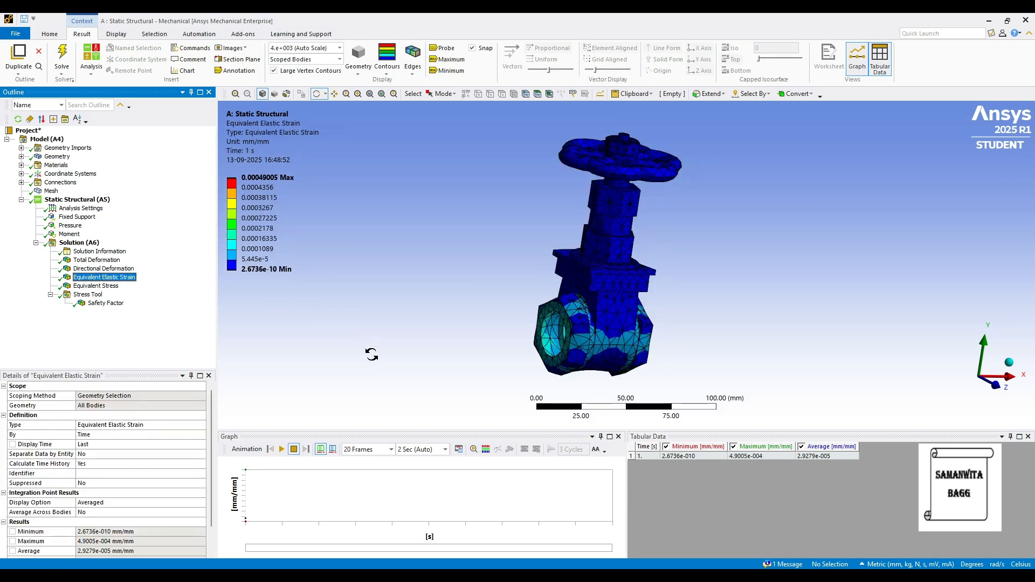
left_click(106, 287)
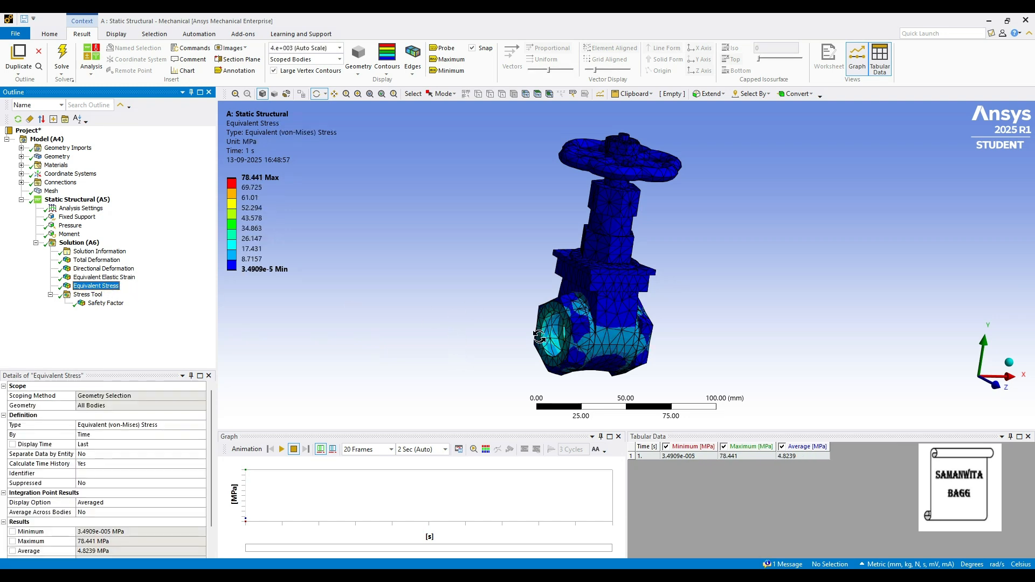
left_click(282, 451)
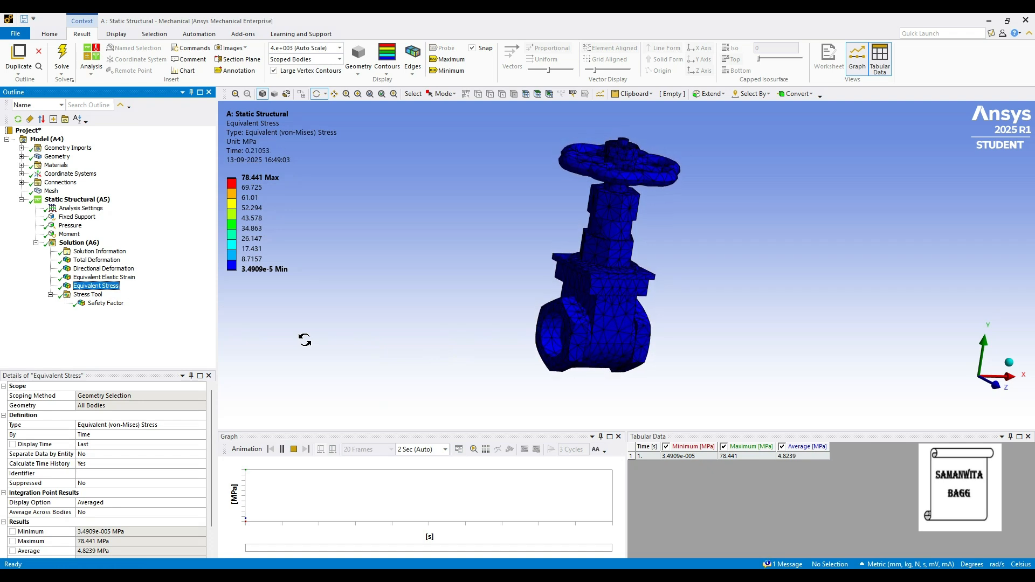
left_click(282, 450)
Display the Safety Factor result and examine its contours inside the valve body's bore.
left_click(105, 304)
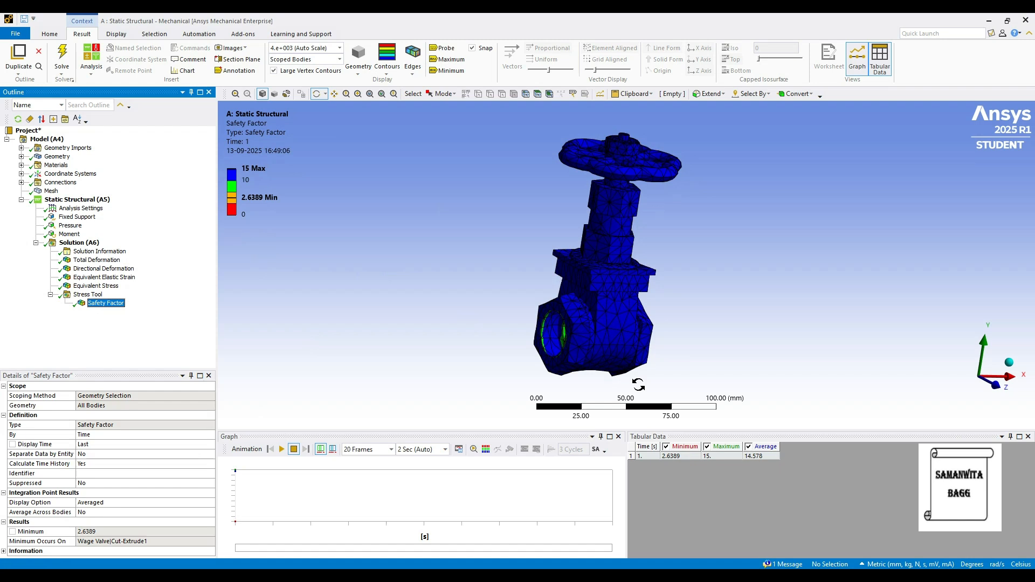
left_click_drag(684, 328, 768, 310)
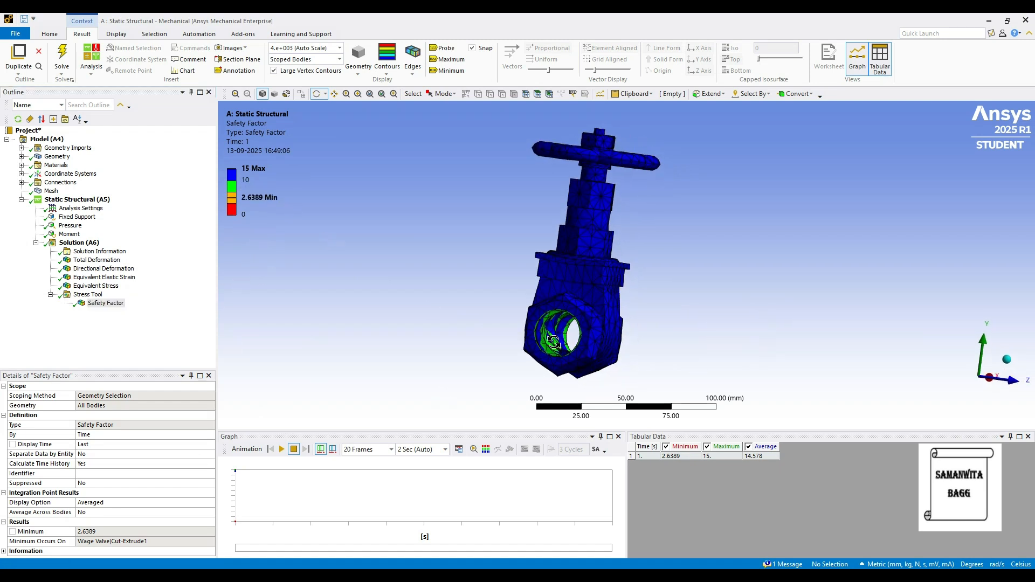
left_click_drag(552, 343, 557, 365)
scroll(557, 365, "up", 3)
left_click_drag(528, 413, 481, 424)
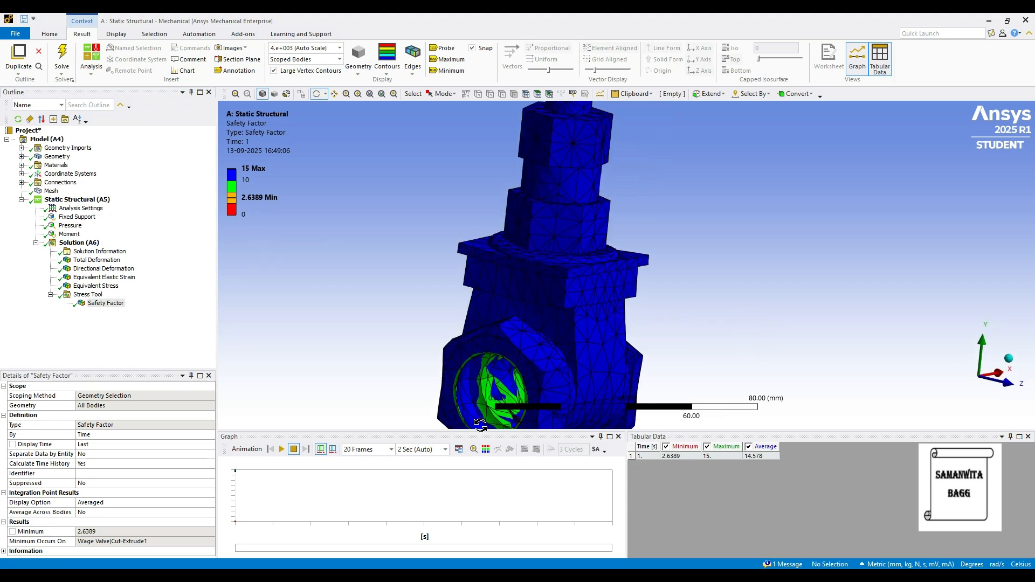
Examine the Safety Factor contours of the stainless steel valve with the whole assembly in view.
left_click(240, 193)
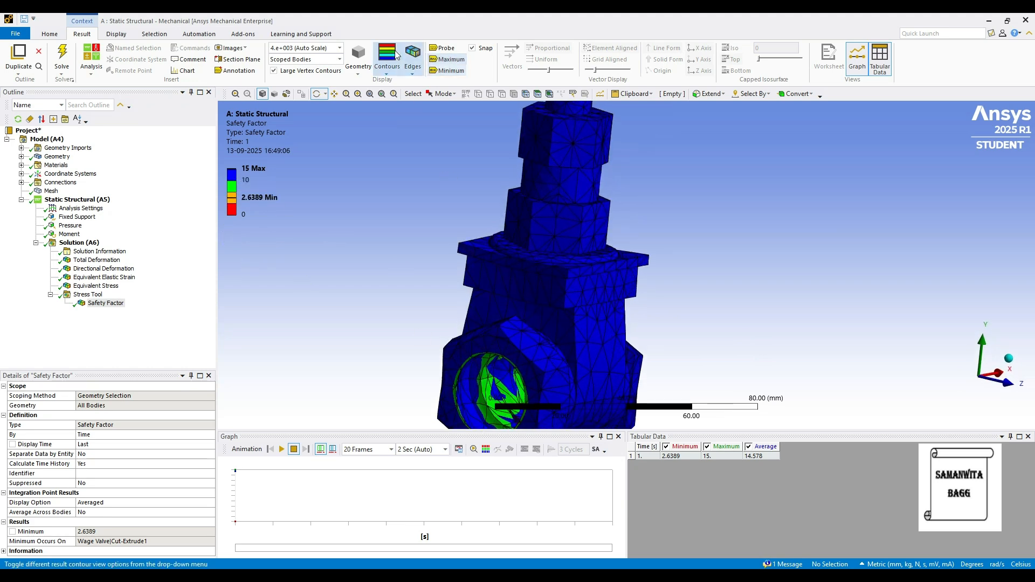
left_click(441, 49)
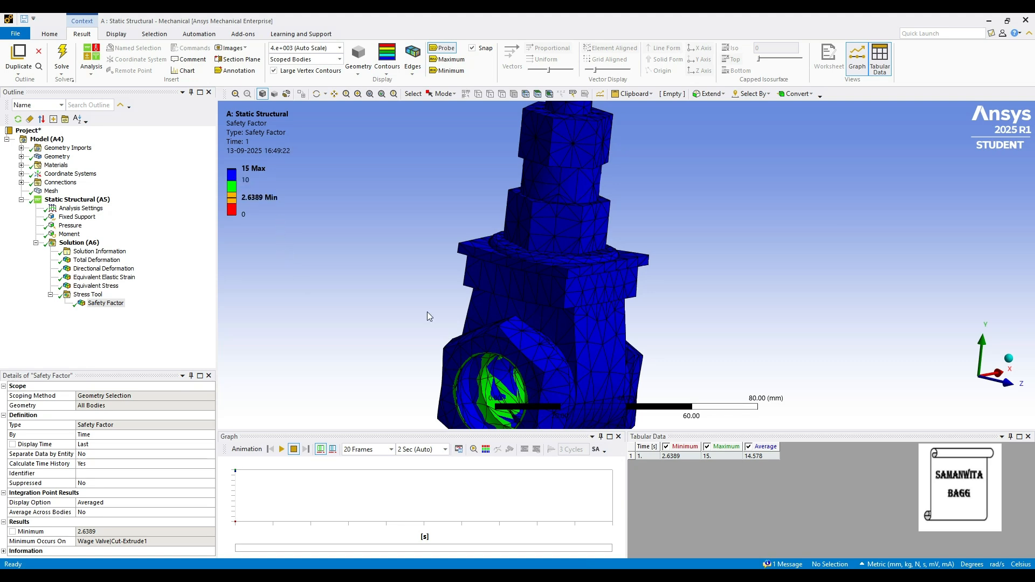
scroll(745, 361, "down", 3)
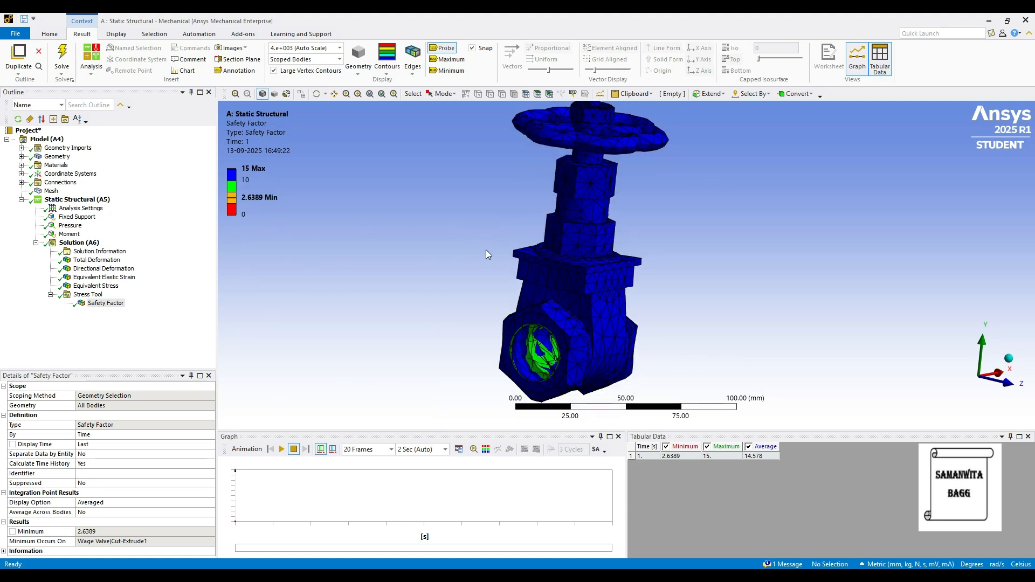
middle_click_drag(490, 264, 477, 179)
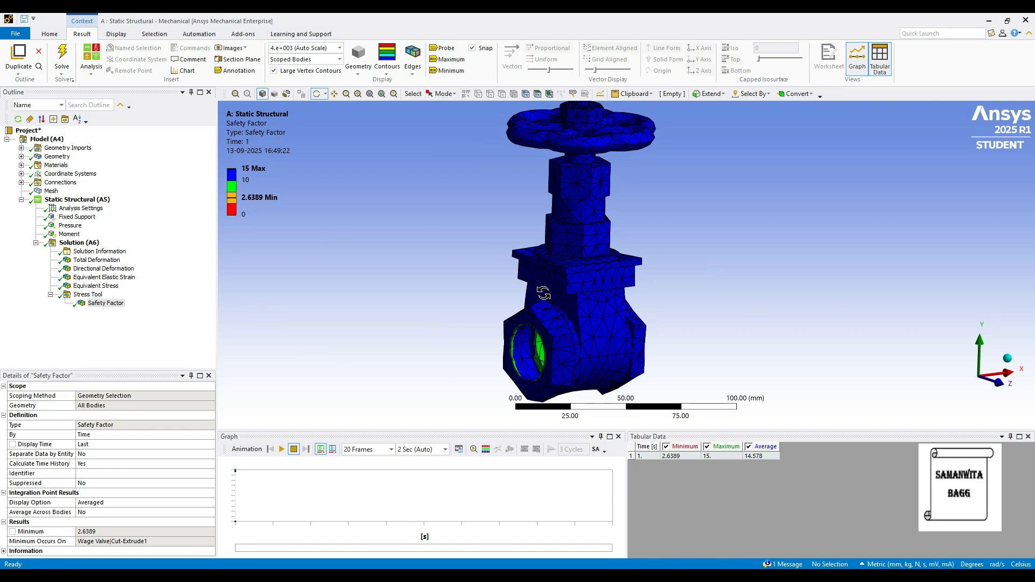
scroll(502, 278, "down", 2)
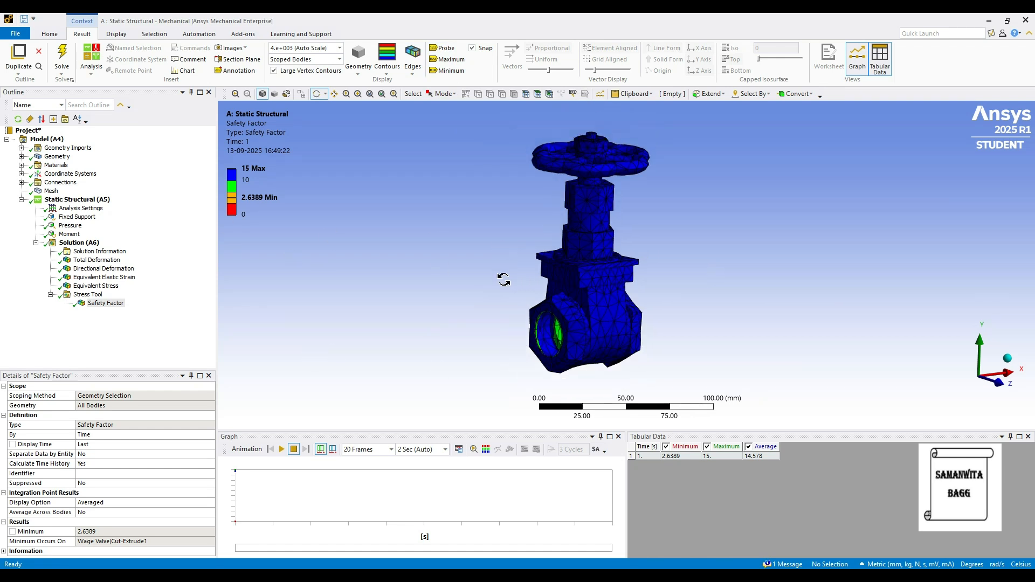
Assign brass to all ten valve bodies, from Inner Union to Hand Wheel, and solve the analysis again.
left_click(21, 156)
left_click(65, 165)
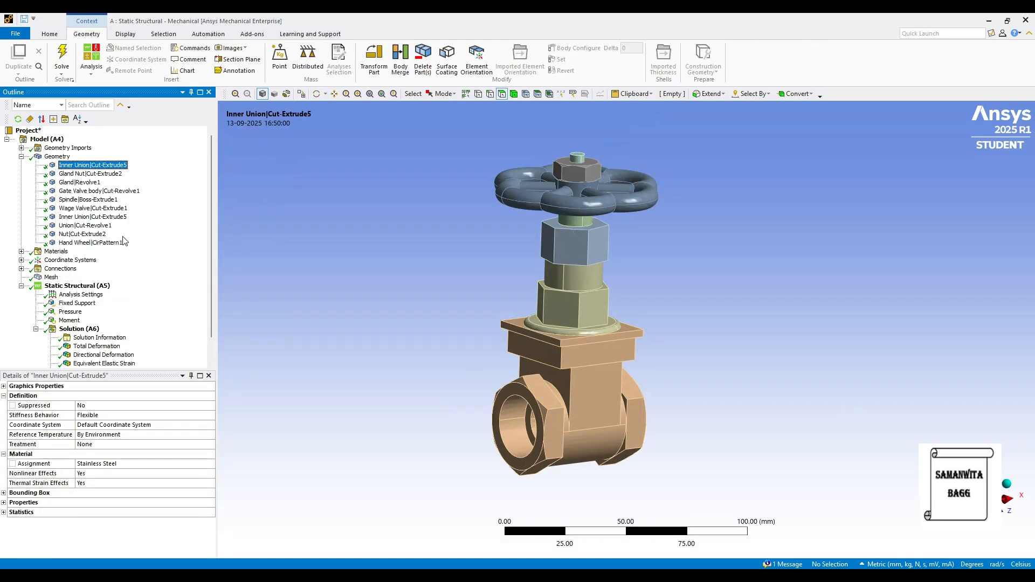
left_click(109, 243, "shift")
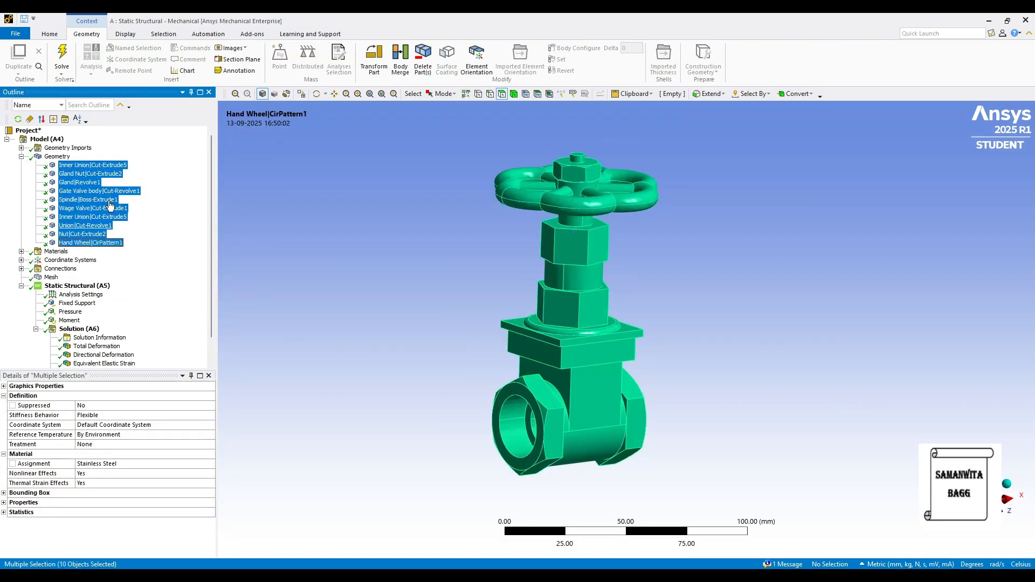
left_click(147, 465)
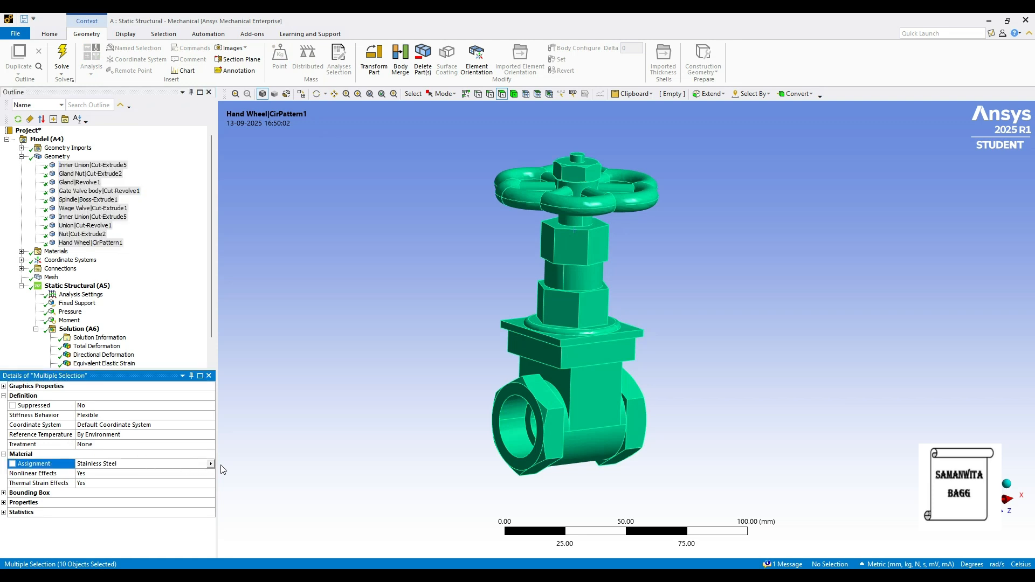
left_click(212, 464)
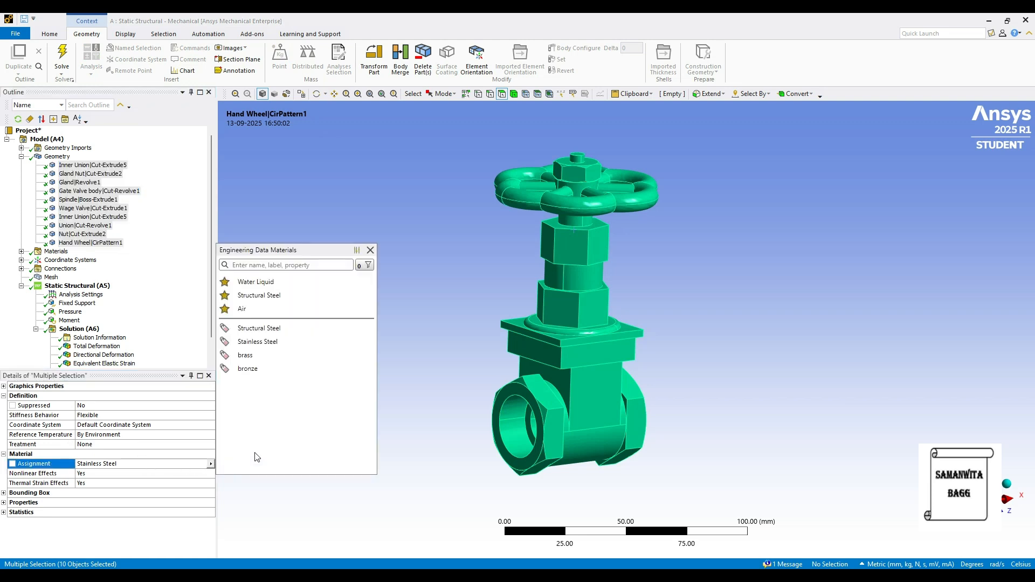
left_click(269, 357)
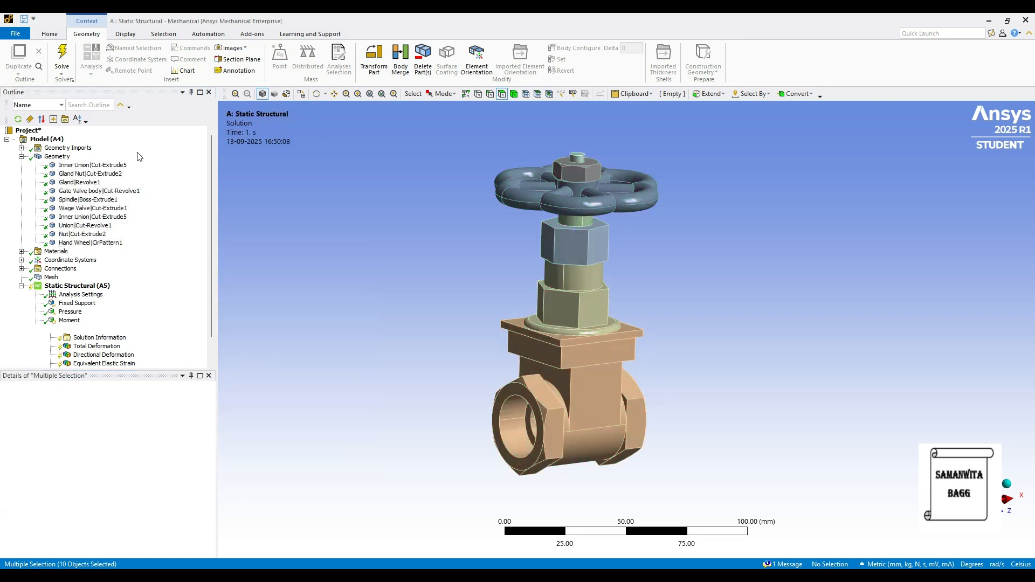
left_click(79, 329)
left_click(128, 56)
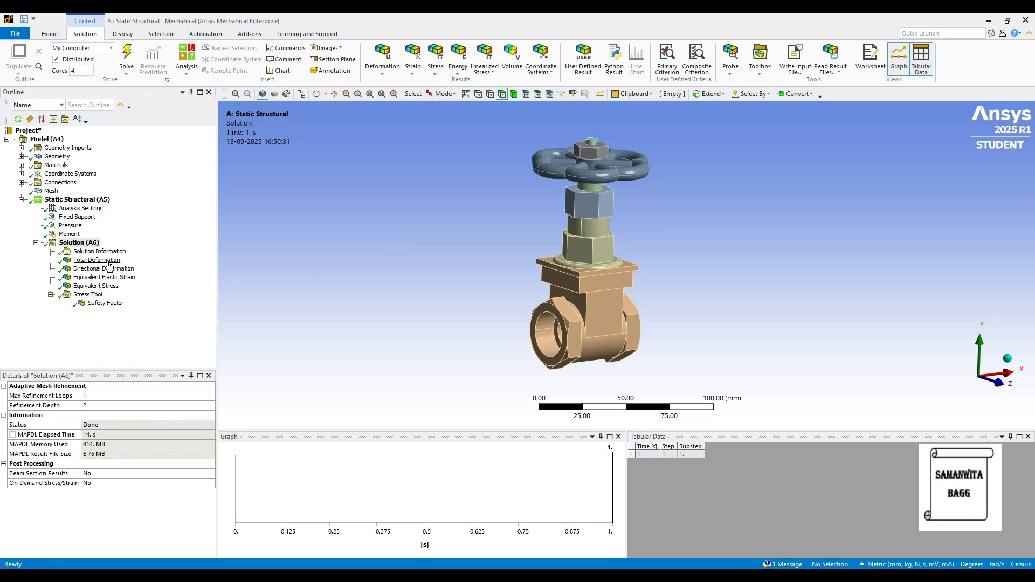
Review the Total Deformation, X-axis Directional Deformation, Equivalent Elastic Strain and Equivalent Stress results for the brass valve.
left_click(102, 261)
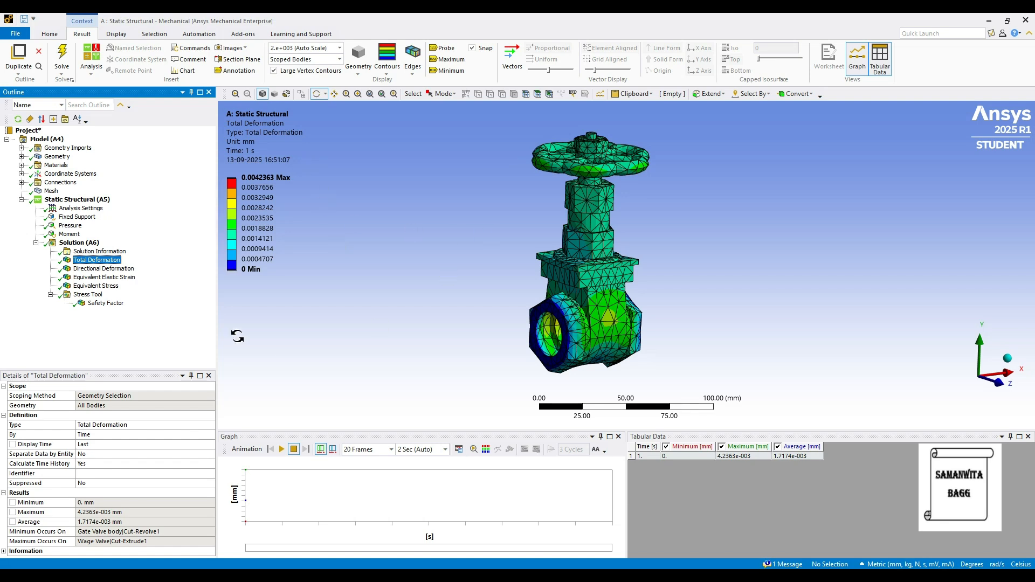
left_click(115, 268)
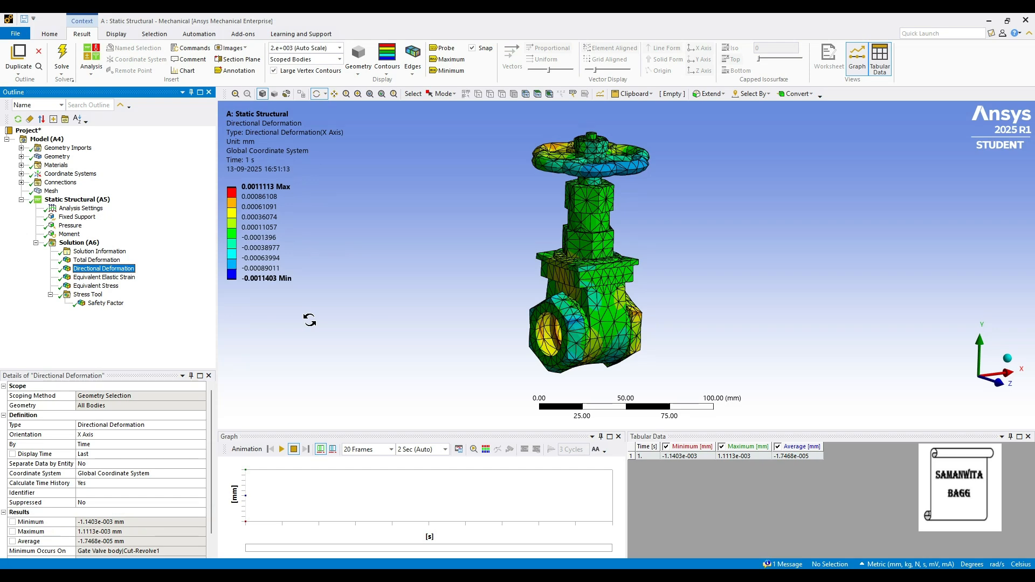
left_click(124, 278)
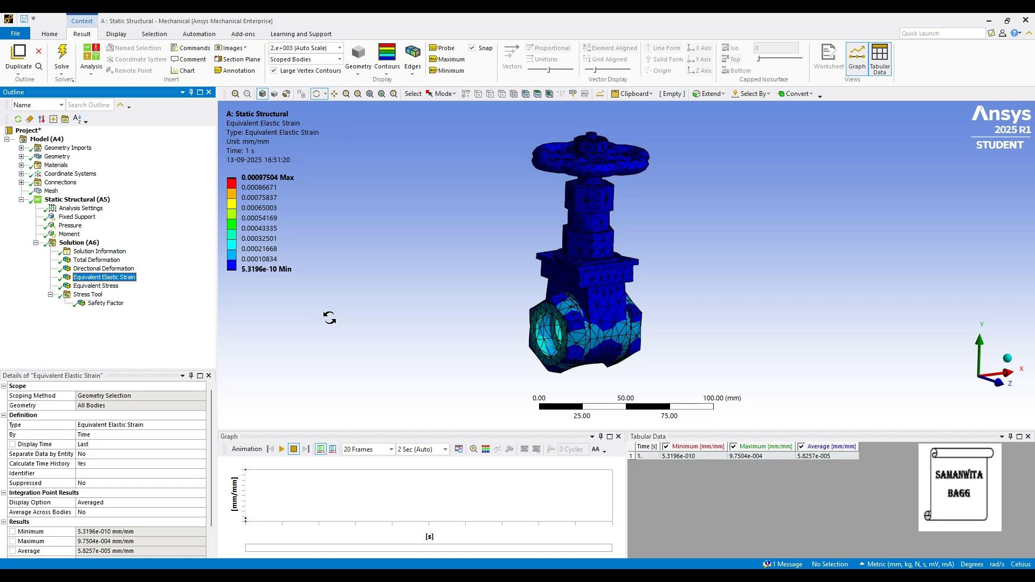
left_click(111, 286)
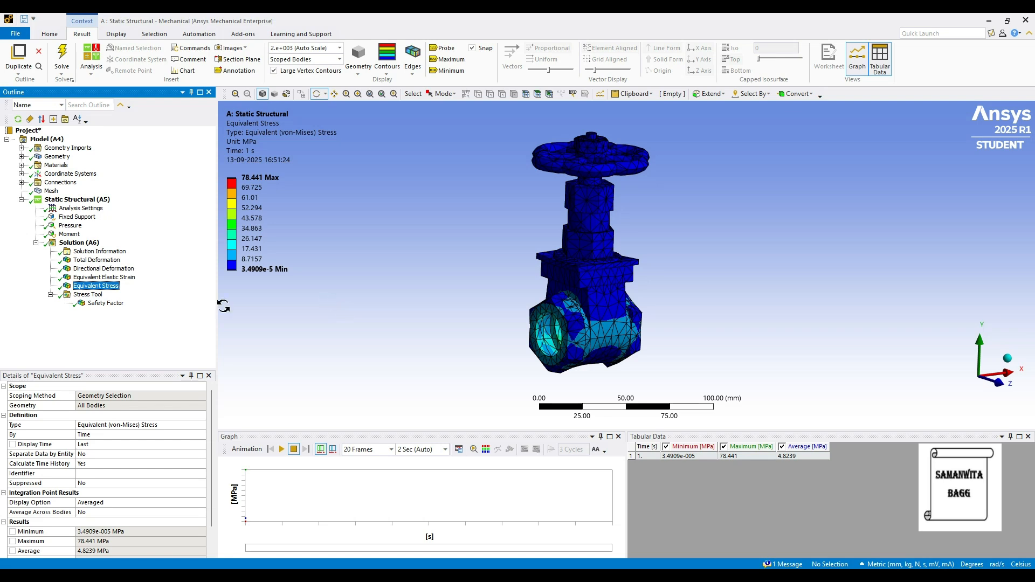
Display the brass valve's Safety Factor result with minimum and maximum labels, and inspect their locations around the body's bore.
left_click(105, 303)
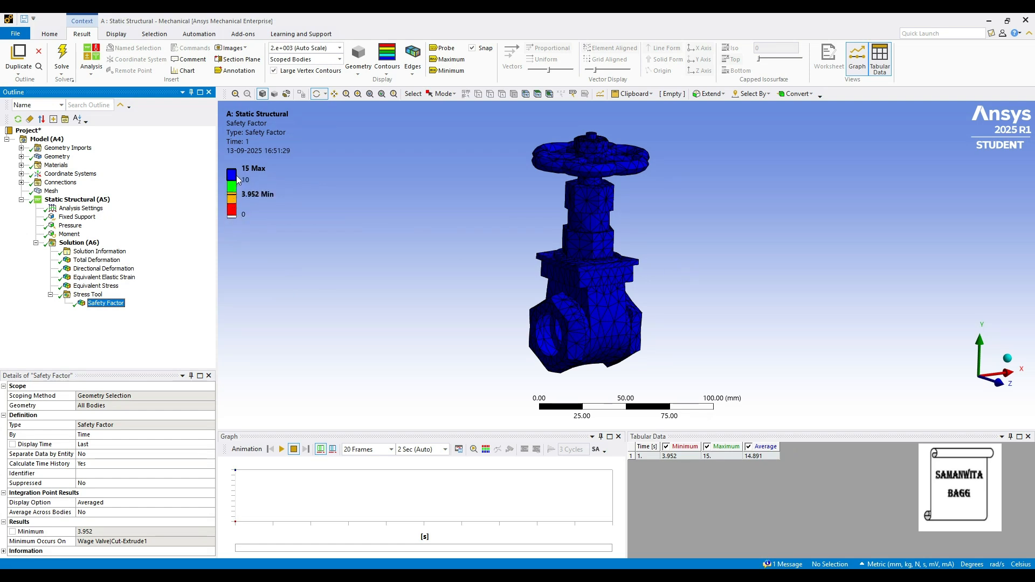
mouse_move(235, 180)
scroll(260, 227, "up", 2)
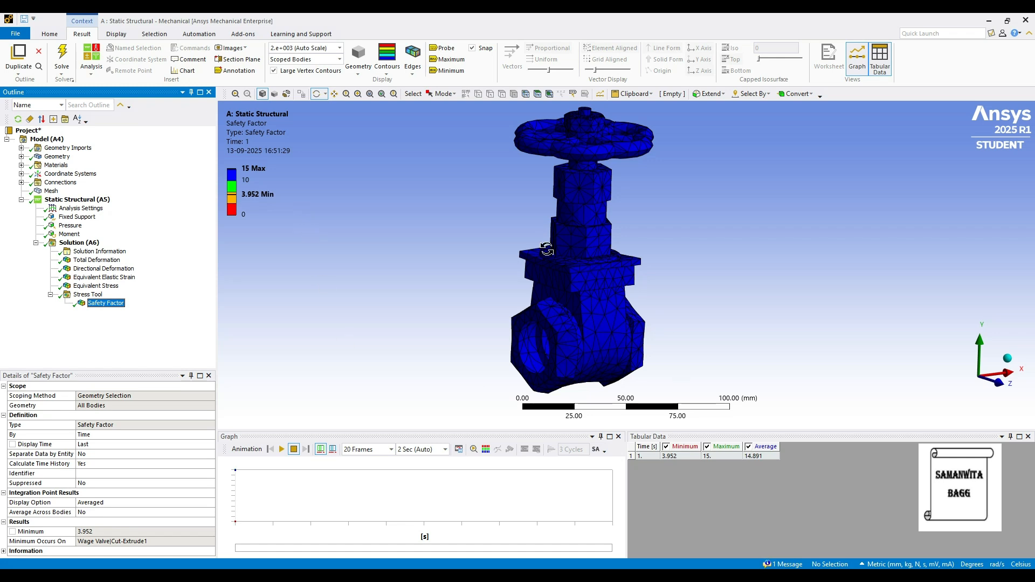
left_click(451, 71)
left_click(452, 60)
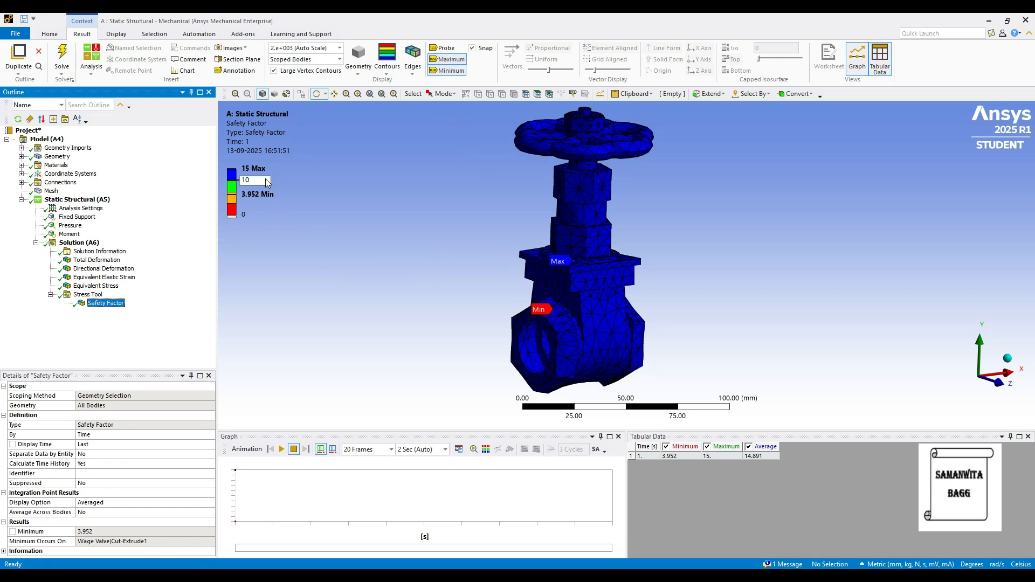
left_click_drag(588, 342, 660, 296)
scroll(562, 359, "up", 2)
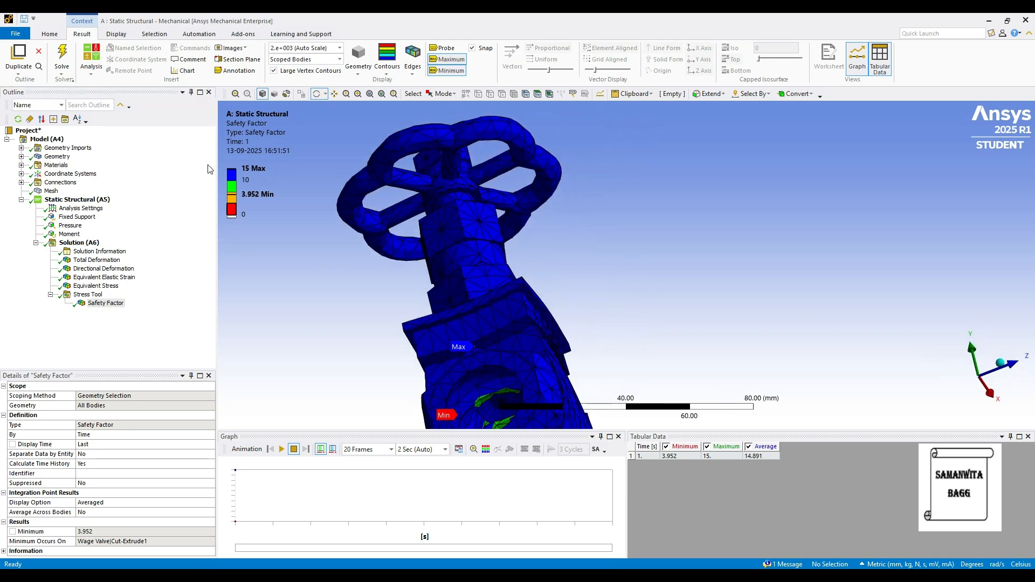
left_click_drag(498, 345, 512, 323)
left_click_drag(497, 220, 397, 318)
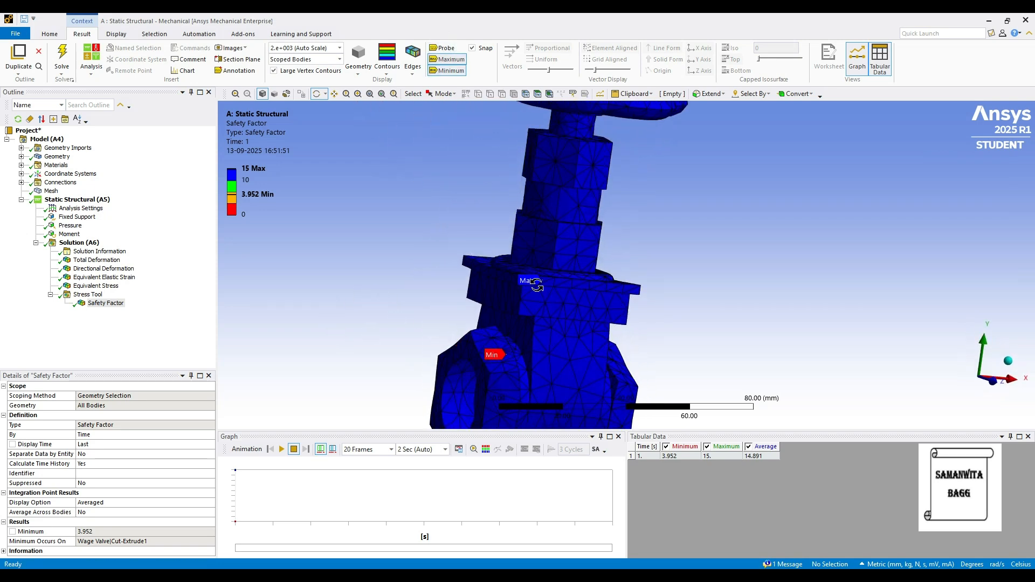
Hide the minimum and maximum labels and view the Safety Factor contours on the whole brass valve.
scroll(397, 319, "down", 1)
left_click(448, 59)
left_click(448, 70)
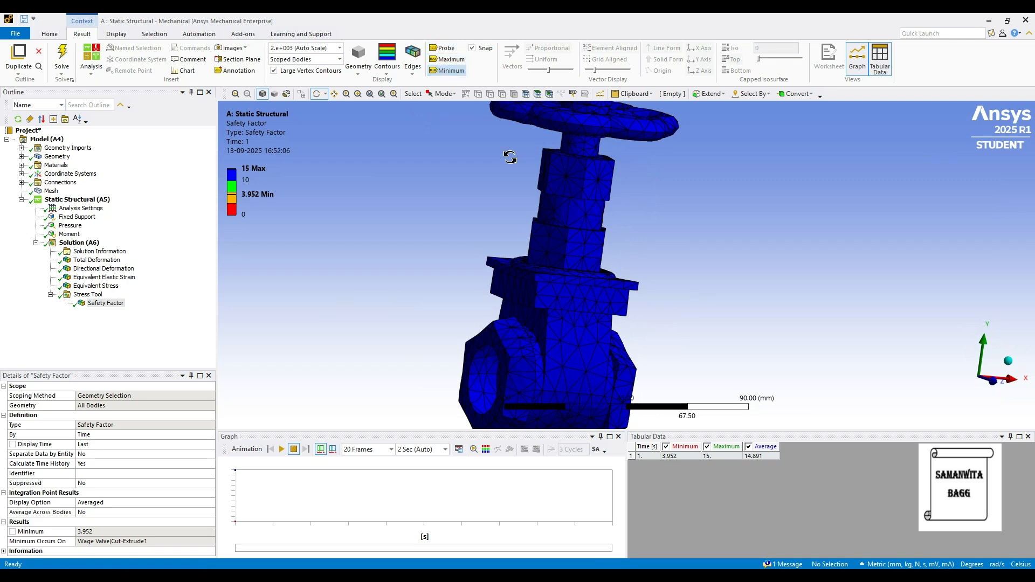
scroll(573, 261, "down", 2)
left_click_drag(591, 415, 372, 380)
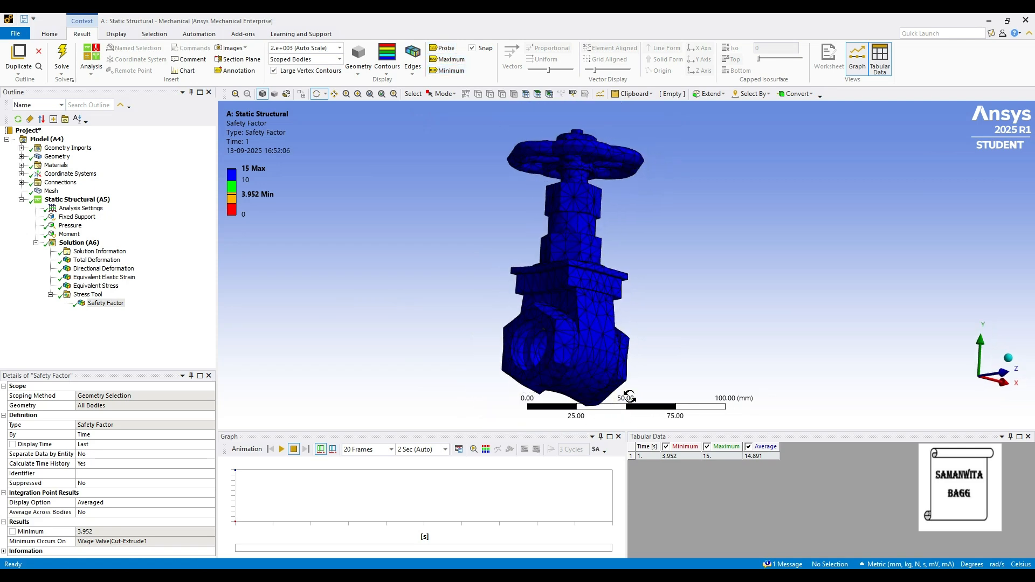
left_click_drag(523, 247, 471, 259)
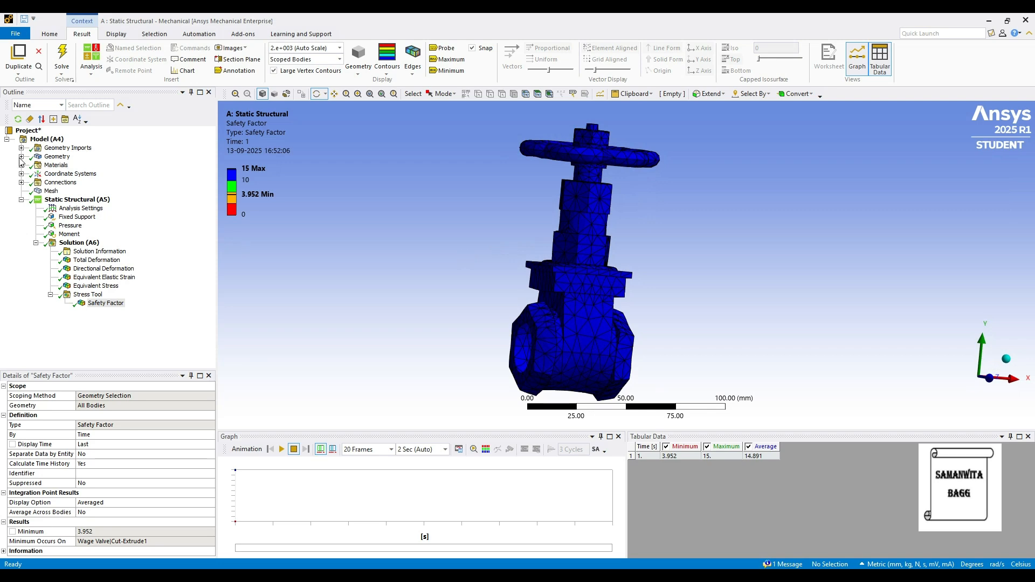
Assign bronze to all ten valve bodies, from Inner Union to Hand Wheel, and solve the analysis again.
left_click(22, 156)
left_click(112, 166)
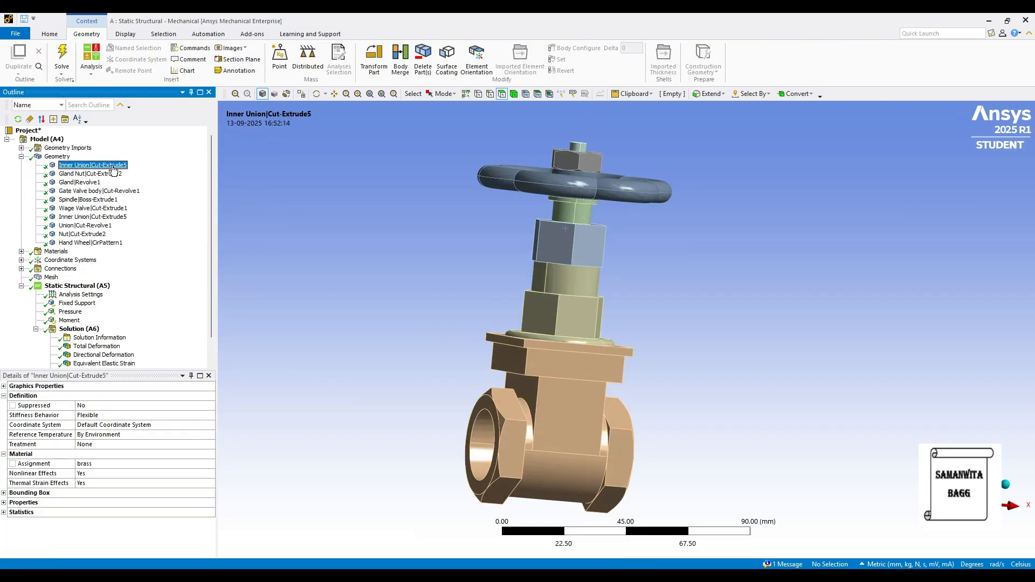
left_click(105, 244, "shift")
left_click(163, 465)
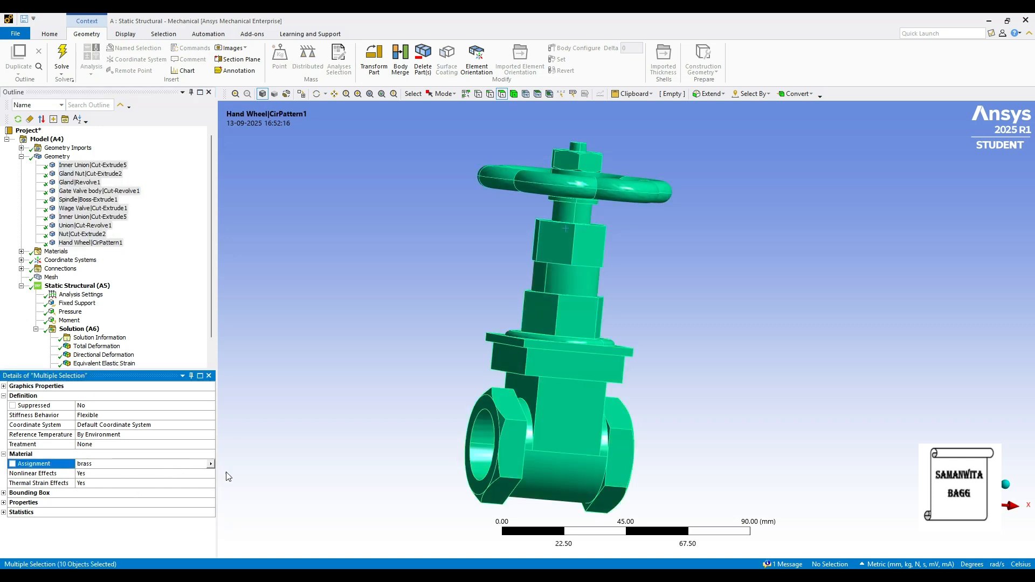
left_click(211, 464)
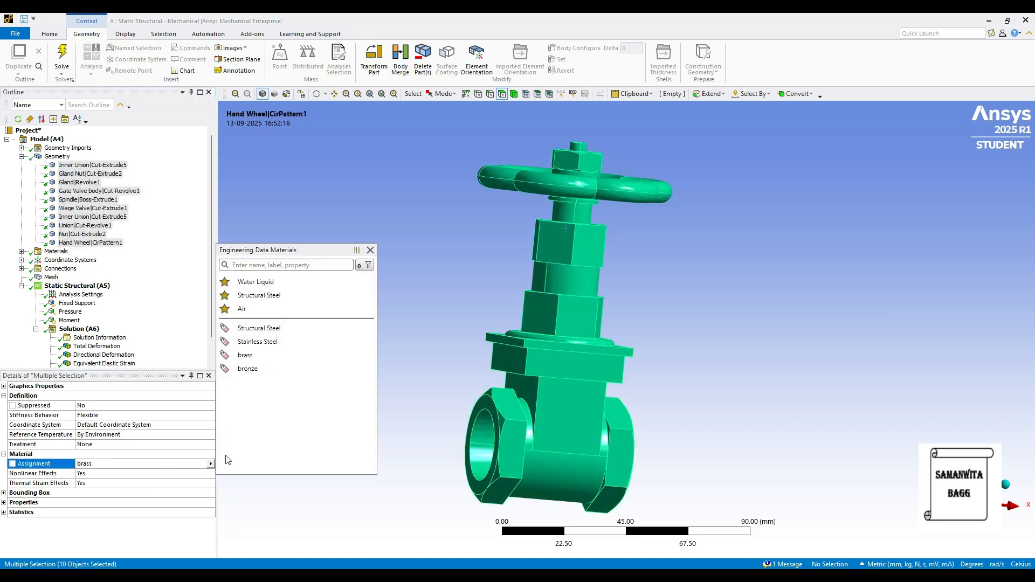
left_click(254, 366)
left_click(94, 336)
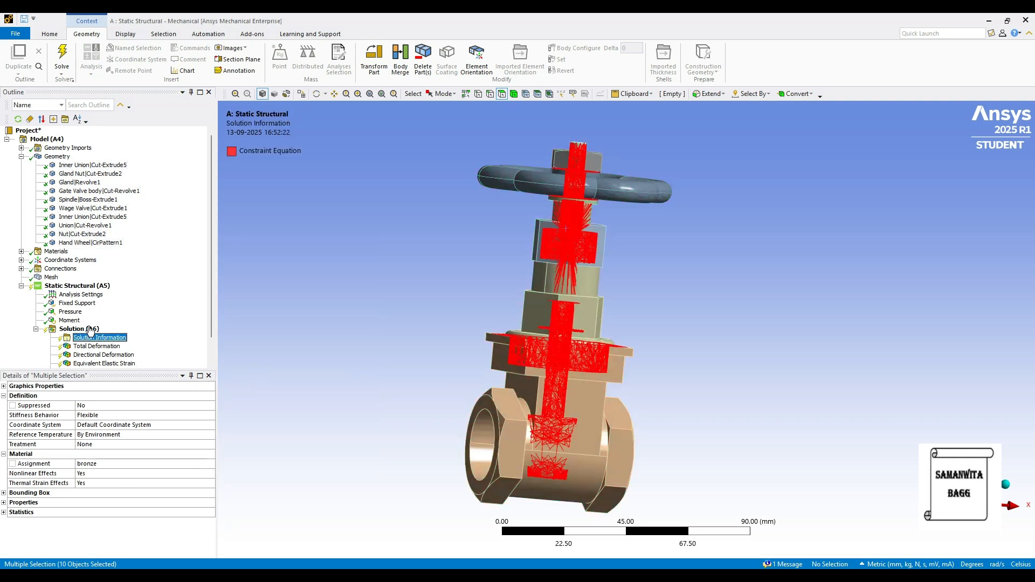
left_click(81, 328)
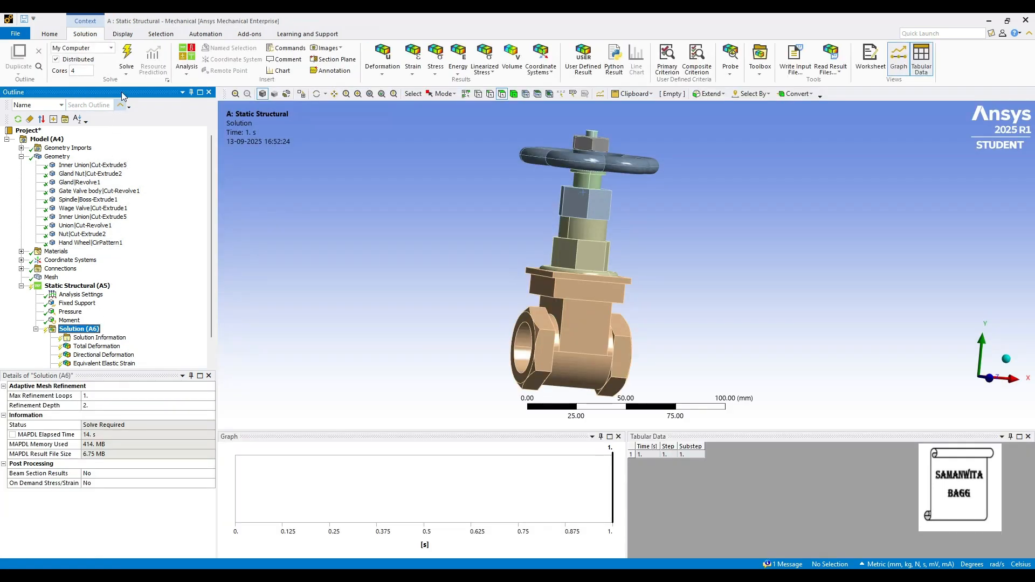
left_click(121, 56)
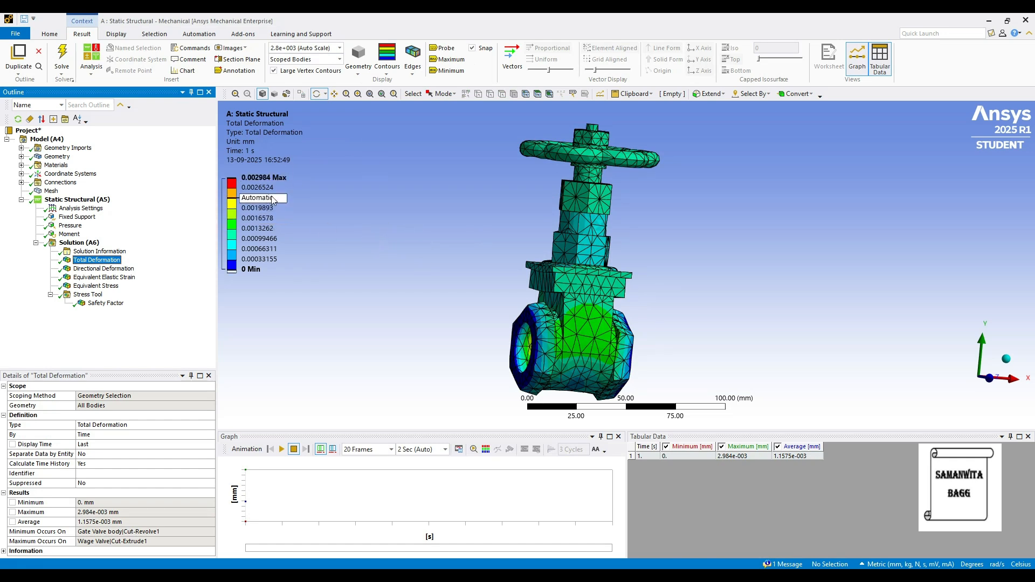
Review the X-axis Directional Deformation, Equivalent Elastic Strain and Equivalent Stress results for the bronze valve.
left_click(129, 270)
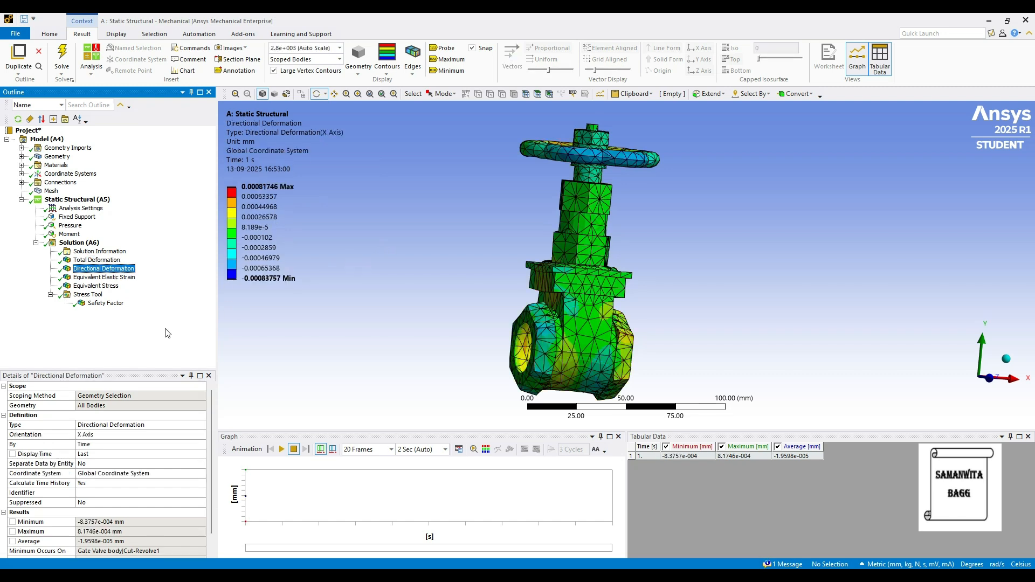
left_click(128, 278)
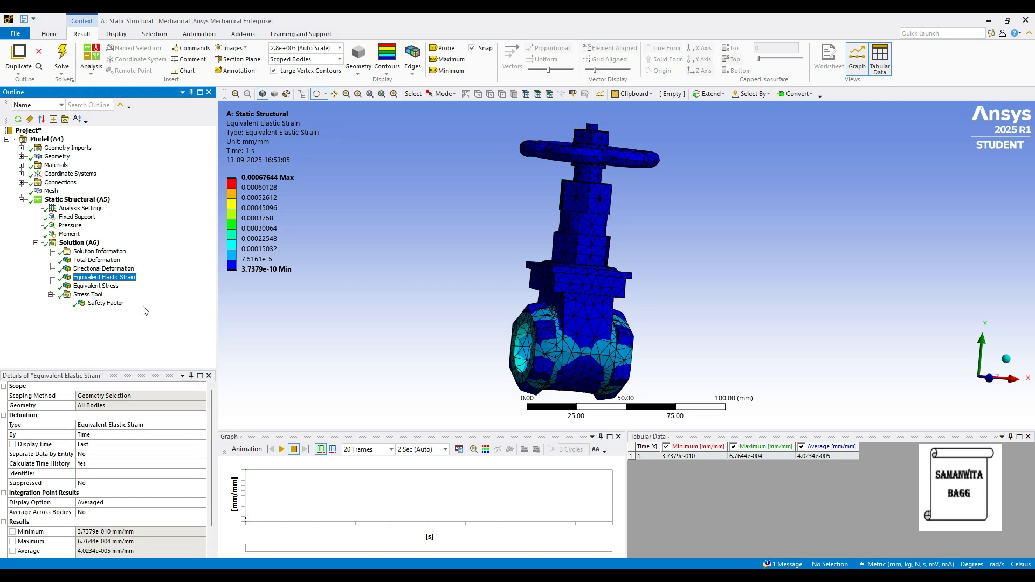
left_click(97, 287)
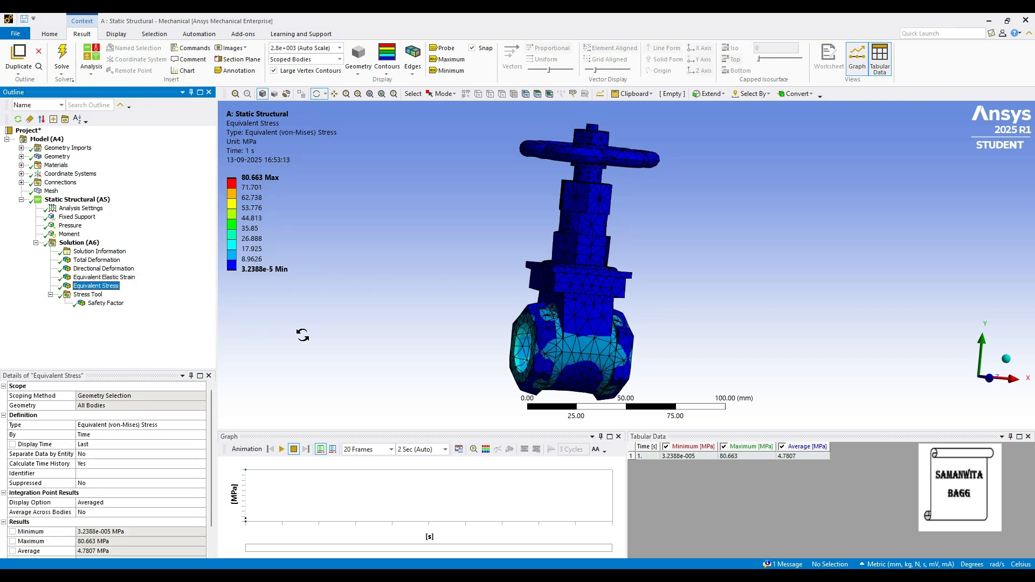
left_click(578, 367)
left_click_drag(578, 367, 560, 336)
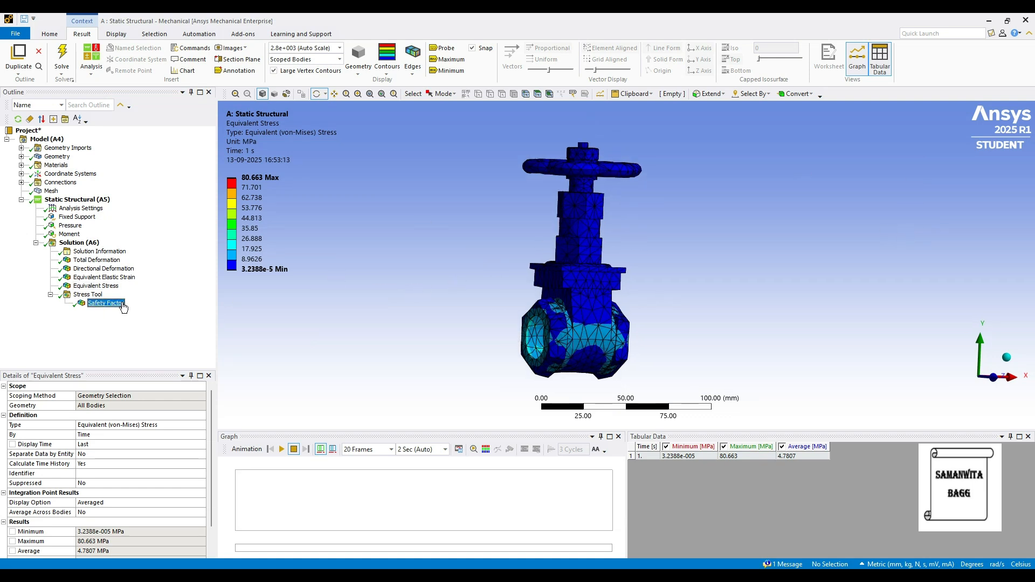
Display the bronze valve's Safety Factor result and inspect its contours from several angles.
left_click(106, 303)
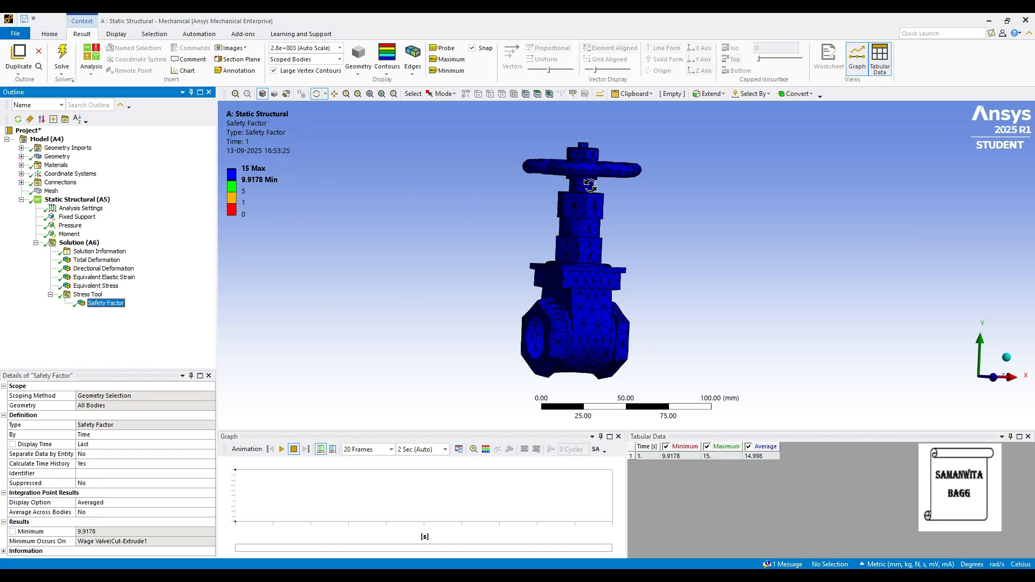
left_click(242, 195)
left_click(580, 280)
mouse_move(581, 280)
left_mouse_down()
mouse_move(663, 289)
mouse_move(516, 261)
mouse_move(592, 263)
left_mouse_up()
left_click_drag(610, 346, 690, 366)
left_click_drag(629, 344, 634, 311)
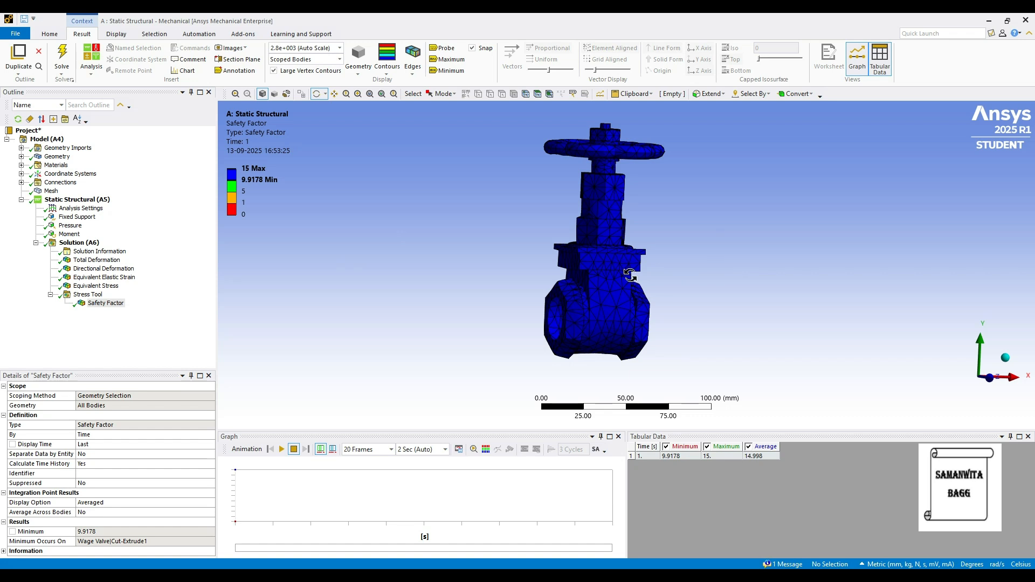
left_click_drag(631, 278, 647, 284)
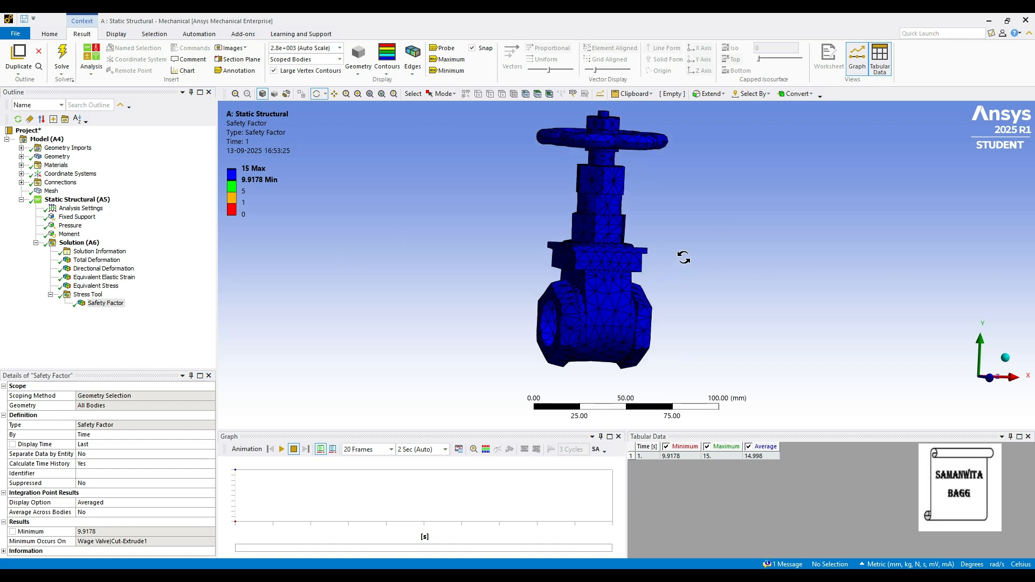
scroll(683, 257, "down", 1)
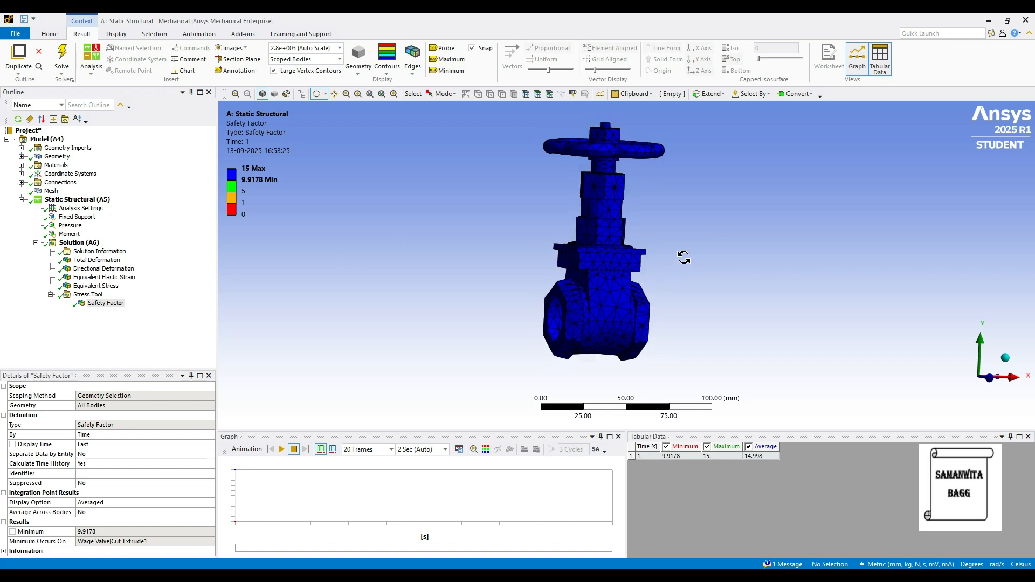